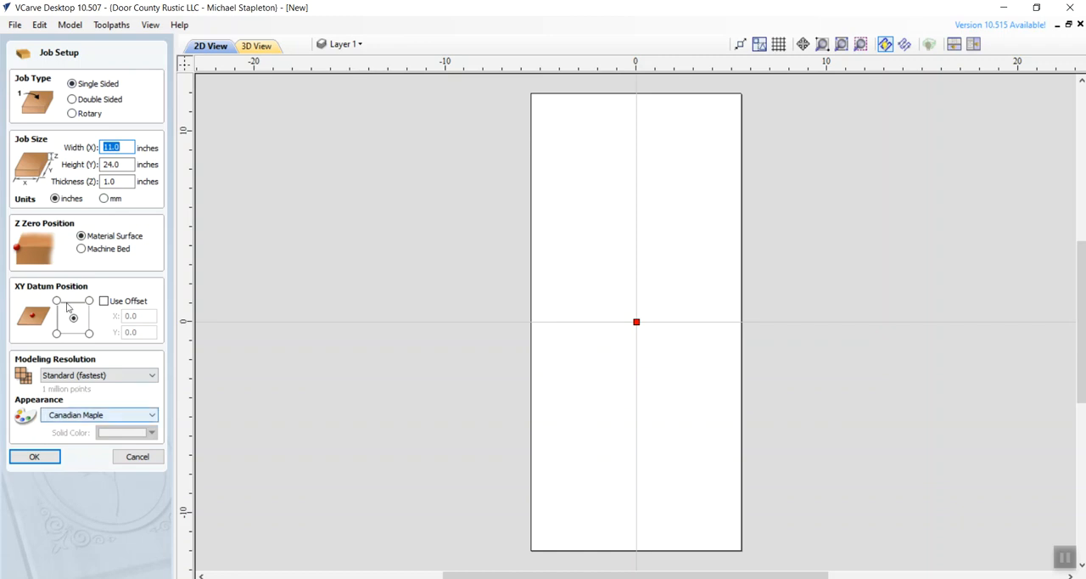
# - Accept the 11 x 24 x 1 inch job setup and import the SketchUp model 104-4-Tier MikroBench-DrillBandKregClamp-21-11-13-10 with visible Layer0 data
pyautogui.click(41, 459)
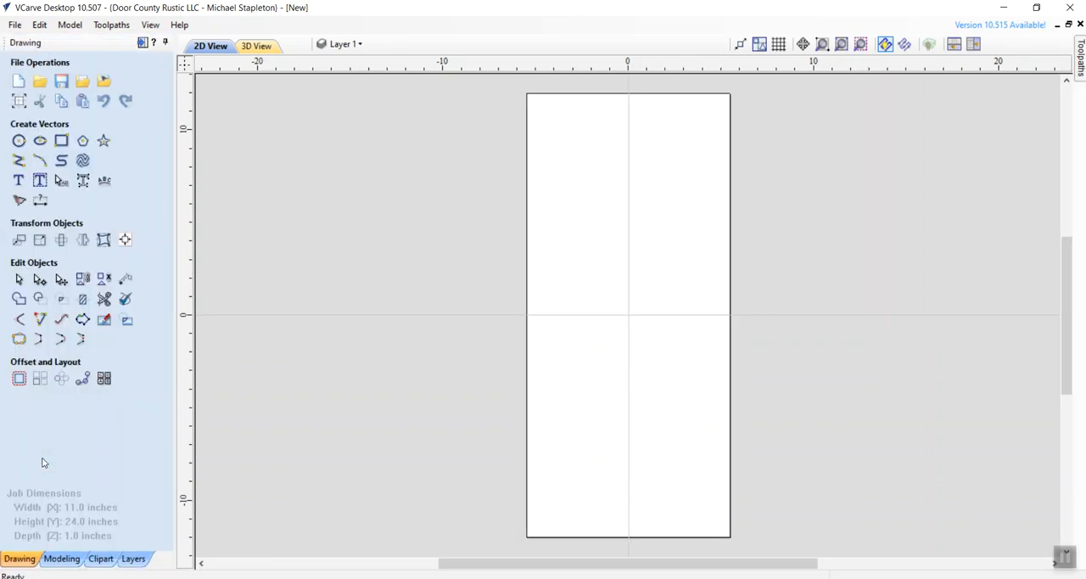
pyautogui.click(84, 82)
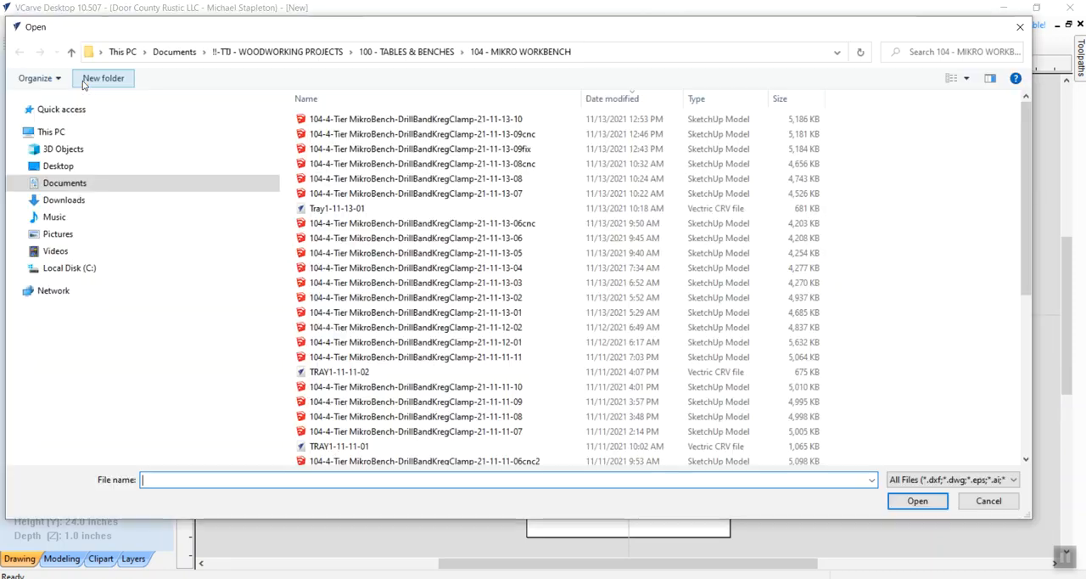
pyautogui.click(452, 121)
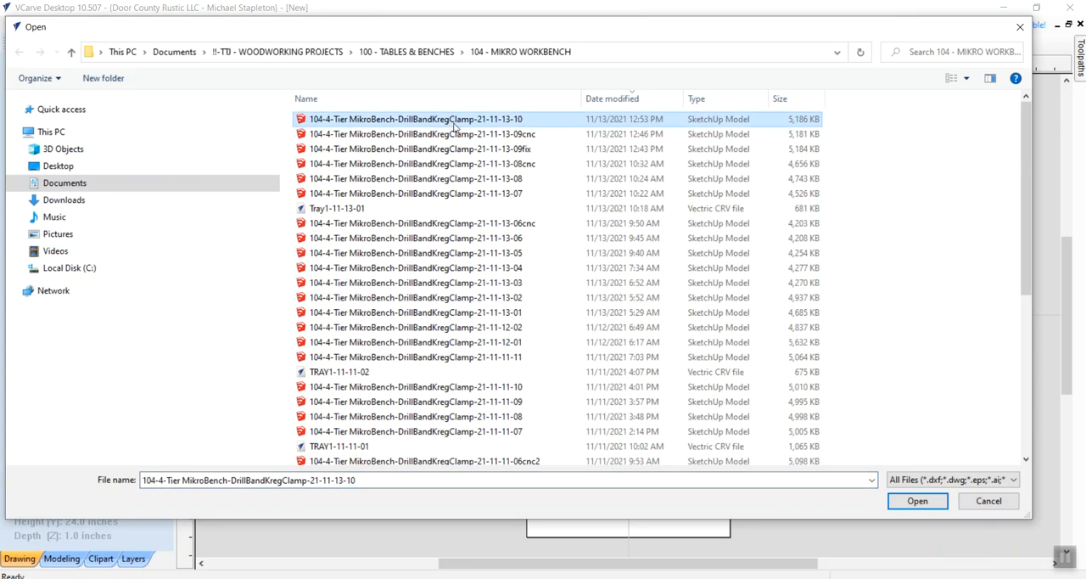
pyautogui.click(904, 501)
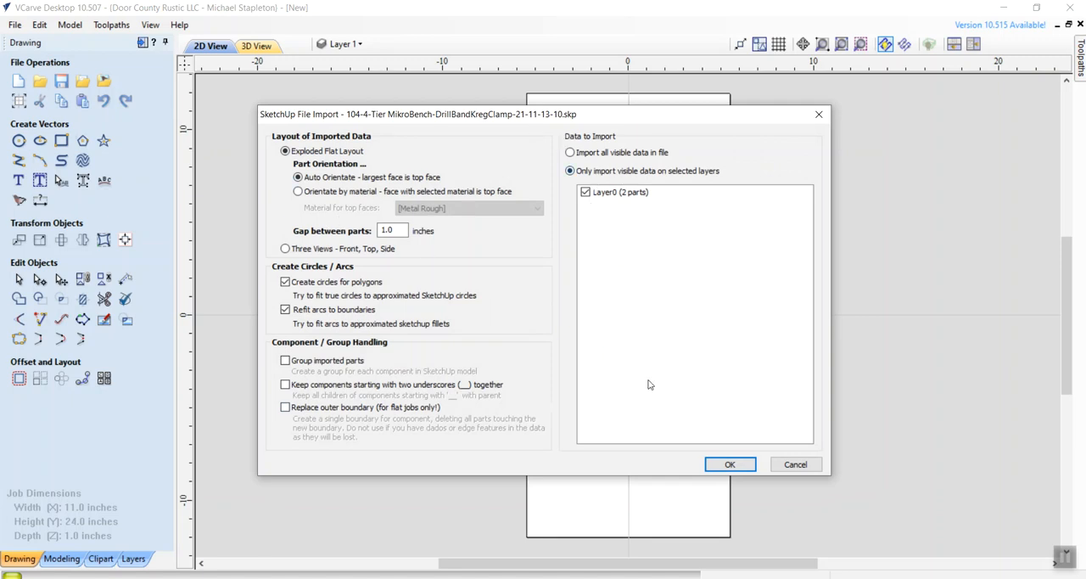
pyautogui.click(728, 464)
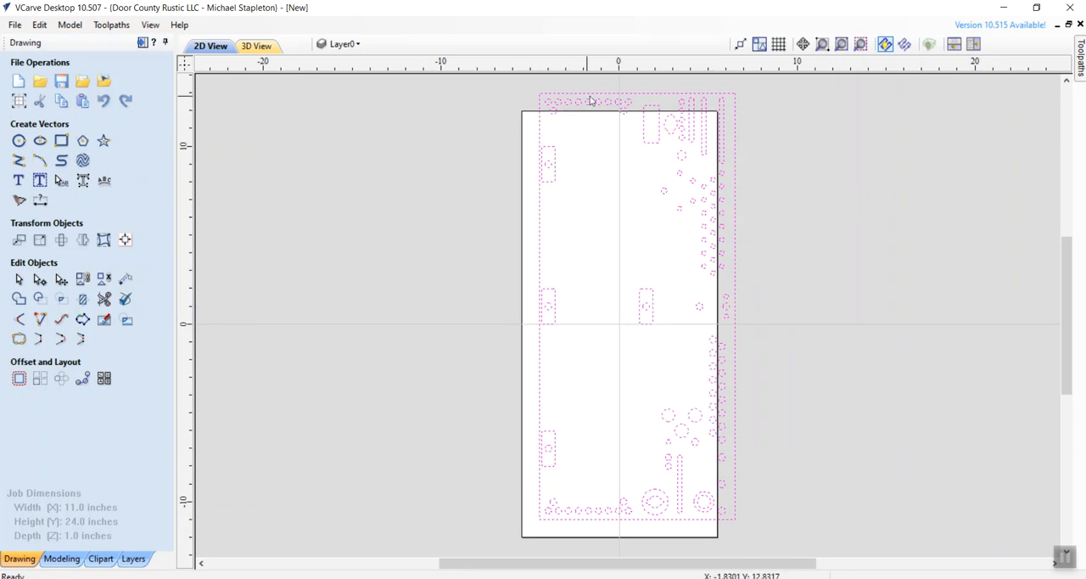
# - Center the imported vectors on the material both horizontally and vertically
pyautogui.click(124, 241)
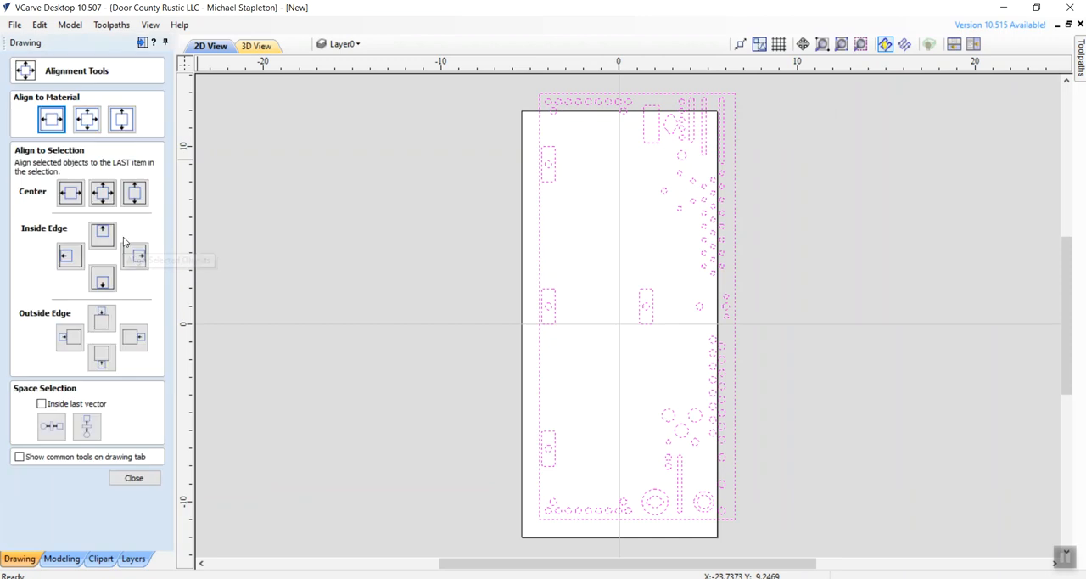
pyautogui.click(87, 122)
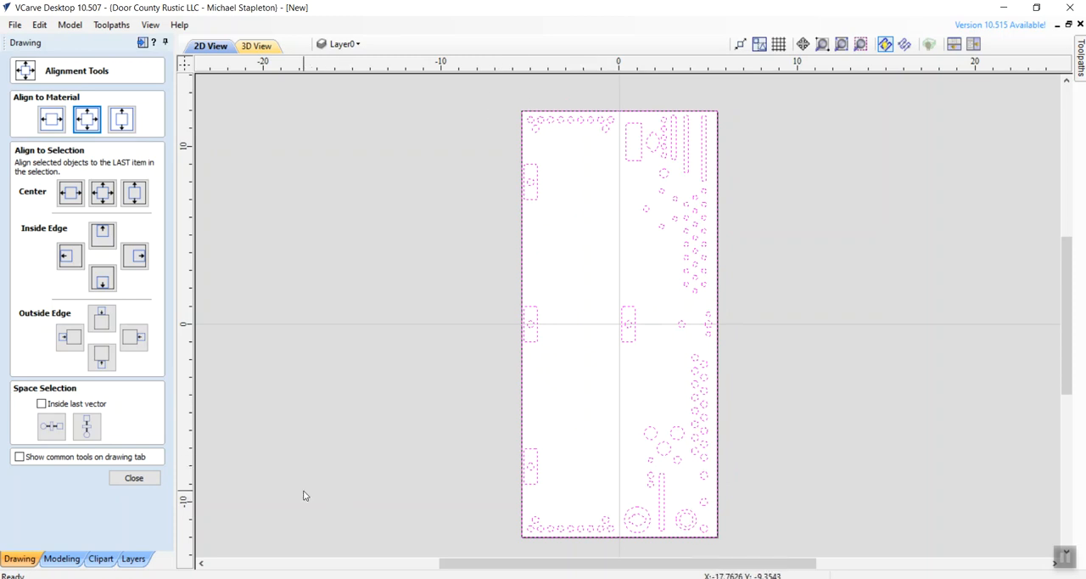
pyautogui.click(134, 477)
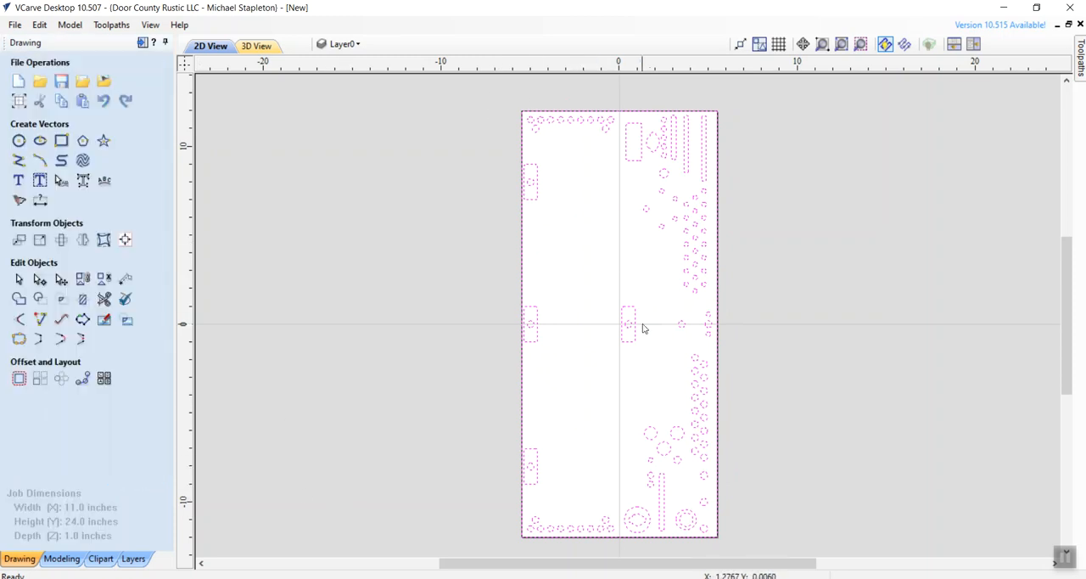
# - Calculate a pocket toolpath with a 1.00 inch cut depth for the holes inside the four mortises, named Mortise Holes @1.0
pyautogui.click(577, 262)
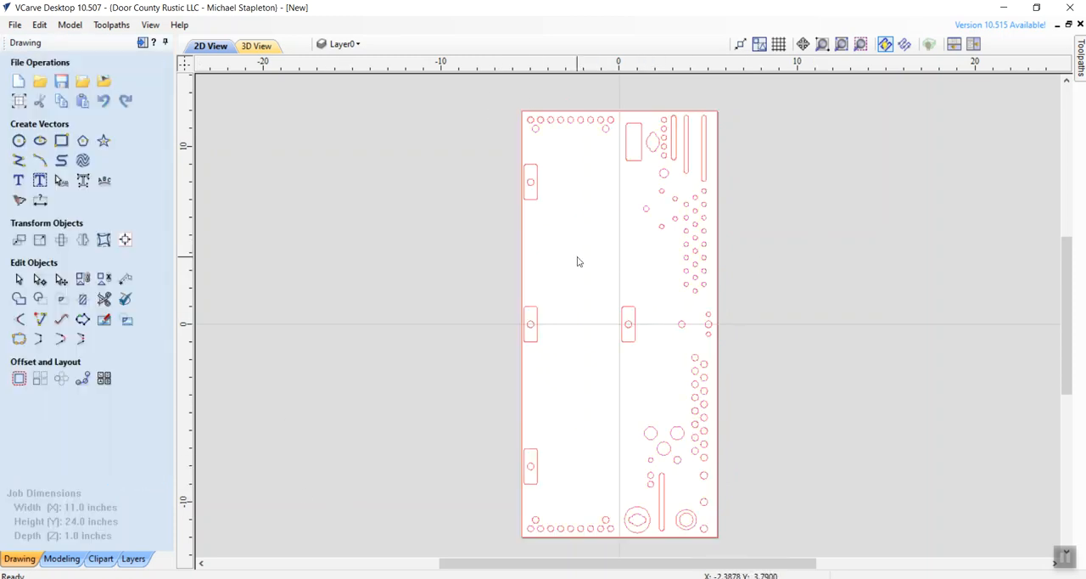
pyautogui.click(530, 186)
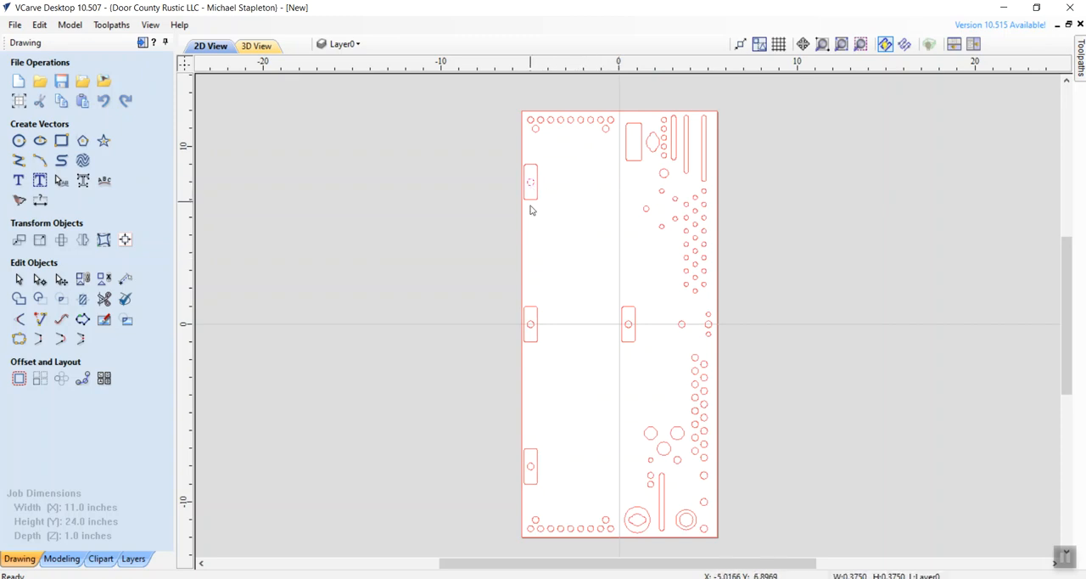
pyautogui.keyDown('shift'); pyautogui.click(530, 326); pyautogui.keyUp('shift')
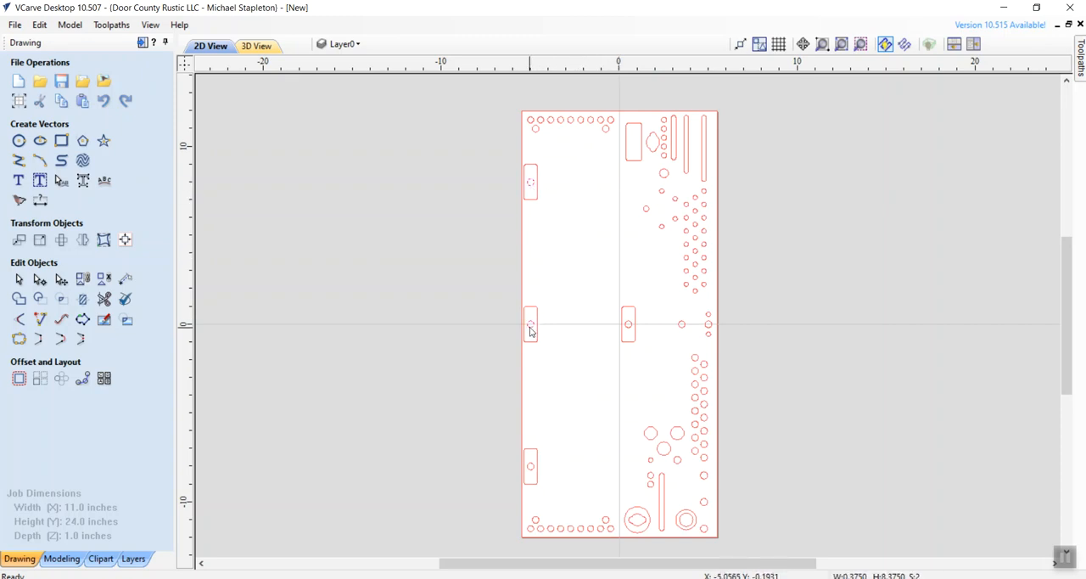
pyautogui.keyDown('shift'); pyautogui.click(531, 471); pyautogui.keyUp('shift')
pyautogui.keyDown('shift'); pyautogui.click(629, 329); pyautogui.keyUp('shift')
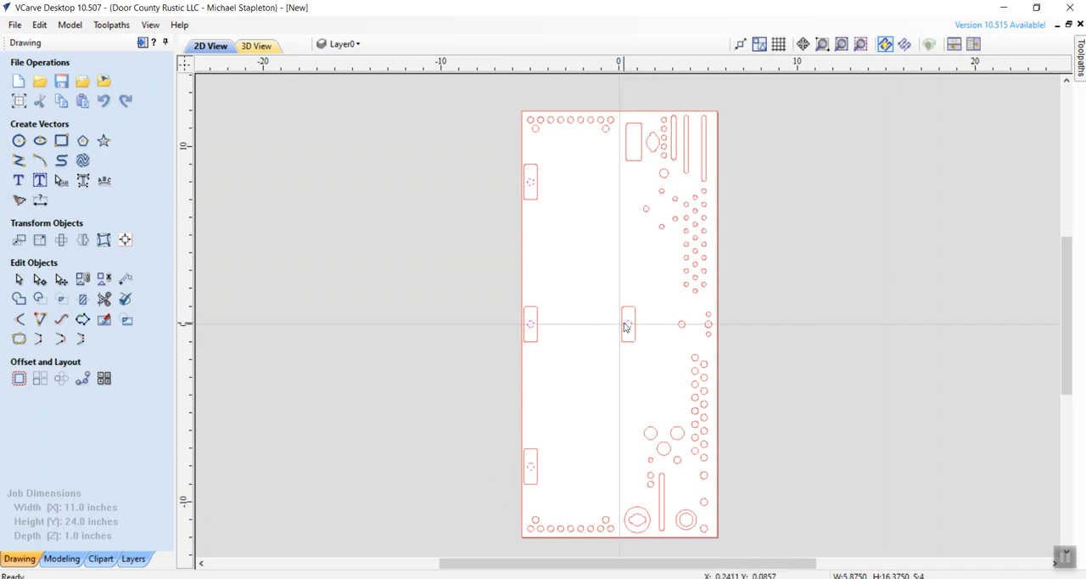
pyautogui.click(1081, 52)
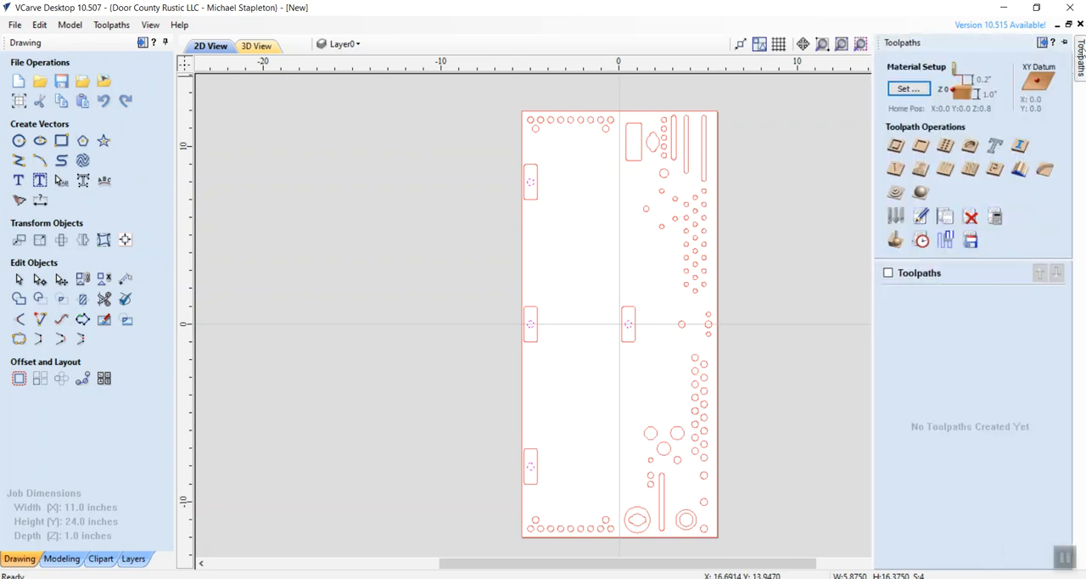
pyautogui.click(922, 147)
pyautogui.doubleClick(988, 116)
pyautogui.write('1')
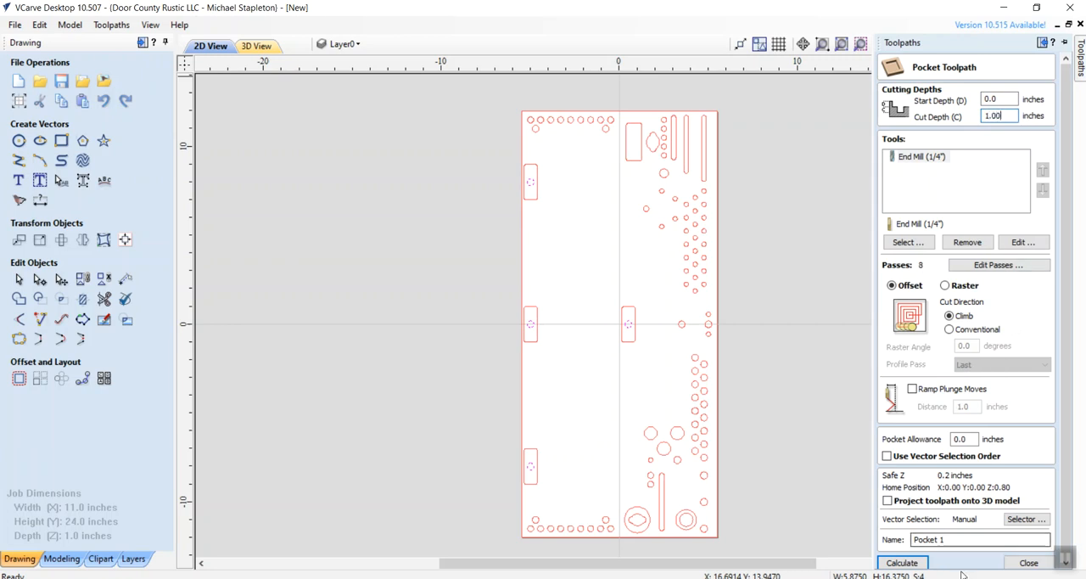
pyautogui.moveTo(959, 543); pyautogui.dragTo(891, 549)
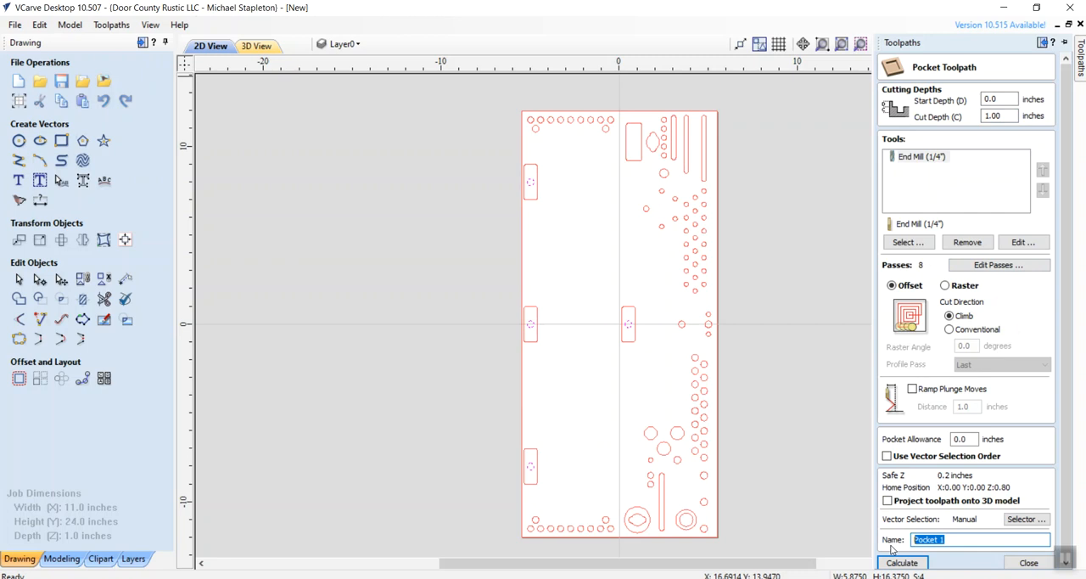
pyautogui.write('Mortis')
pyautogui.click(899, 563)
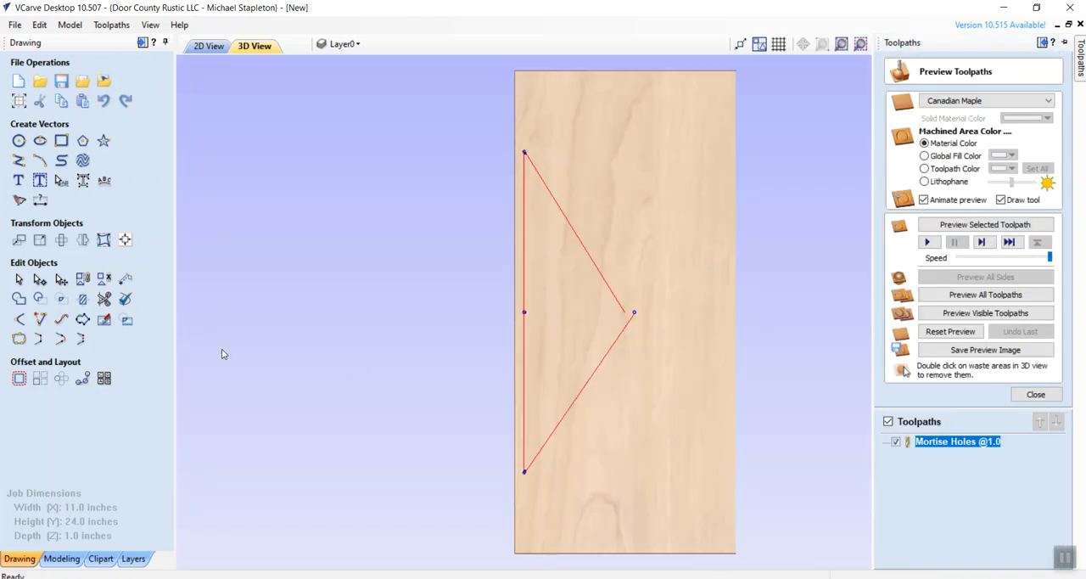
# - Calculate a pocket toolpath with a .375 inch cut depth for the four mortise rectangles in the 2D view, named Mortises @ .375
pyautogui.click(210, 47)
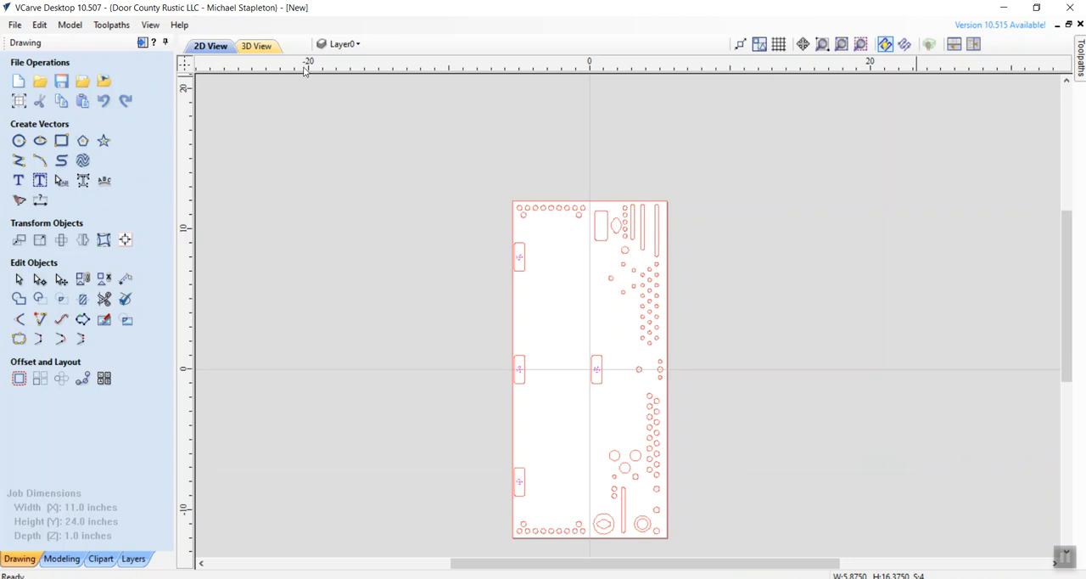
pyautogui.click(821, 44)
pyautogui.moveTo(505, 206)
pyautogui.mouseDown()
pyautogui.moveTo(607, 519)
pyautogui.moveTo(672, 550)
pyautogui.mouseUp()
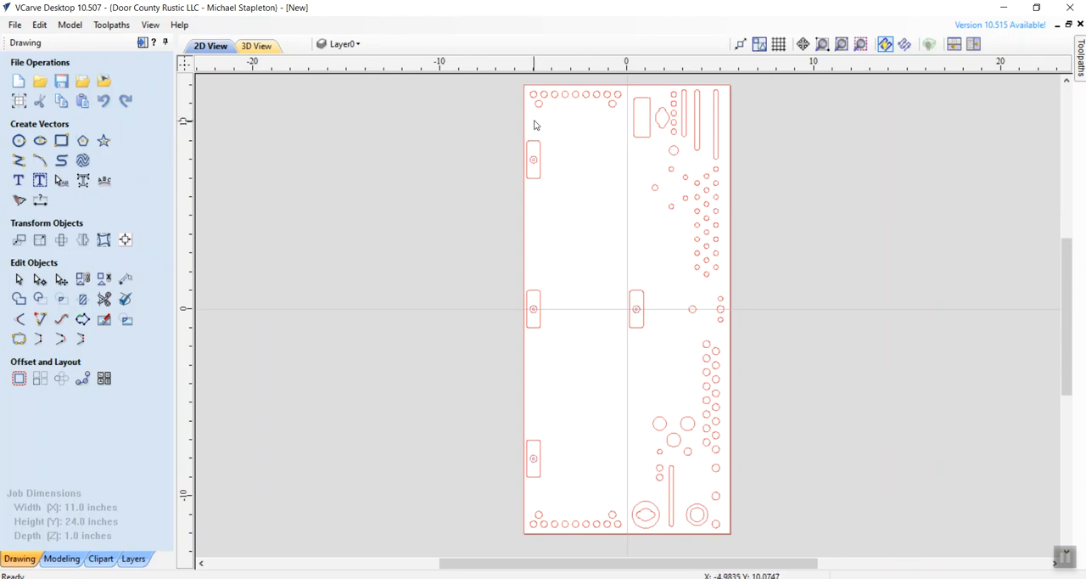
pyautogui.click(538, 142)
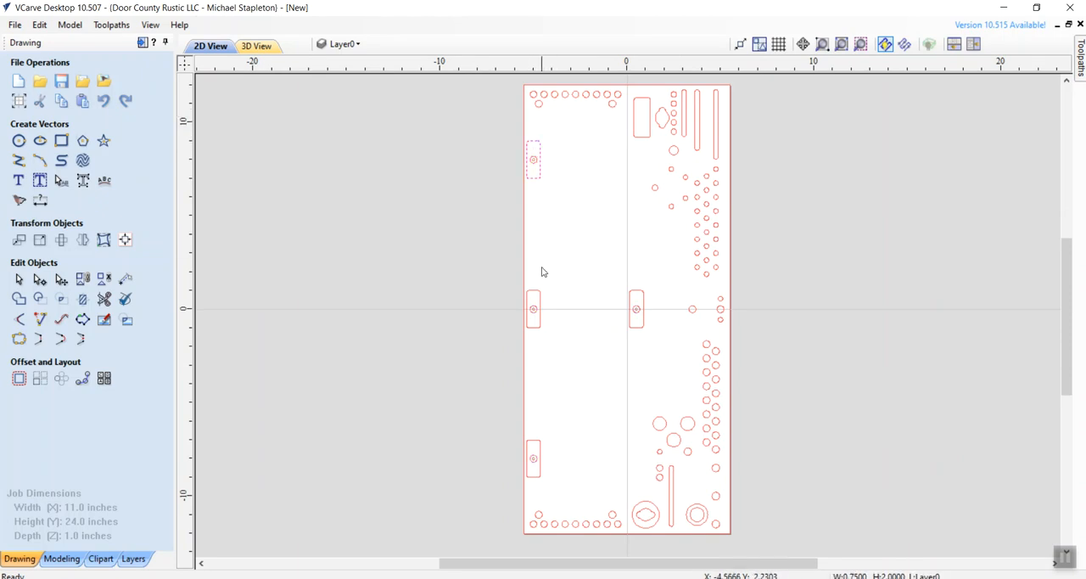
pyautogui.keyDown('shift'); pyautogui.click(534, 298); pyautogui.keyUp('shift')
pyautogui.keyDown('shift'); pyautogui.click(533, 448); pyautogui.keyUp('shift')
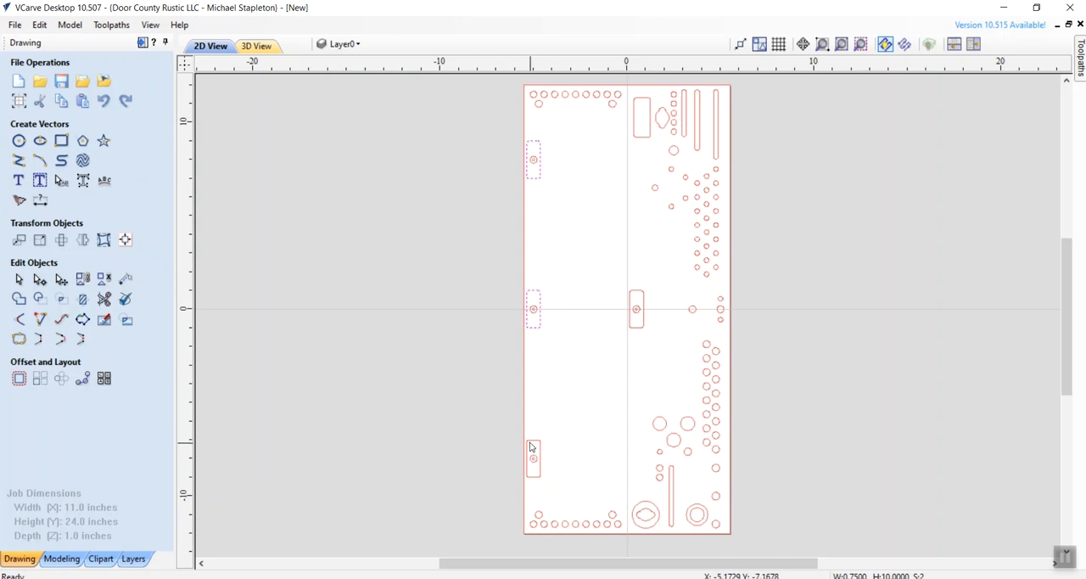
pyautogui.keyDown('shift'); pyautogui.click(637, 327); pyautogui.keyUp('shift')
pyautogui.moveTo(1082, 84)
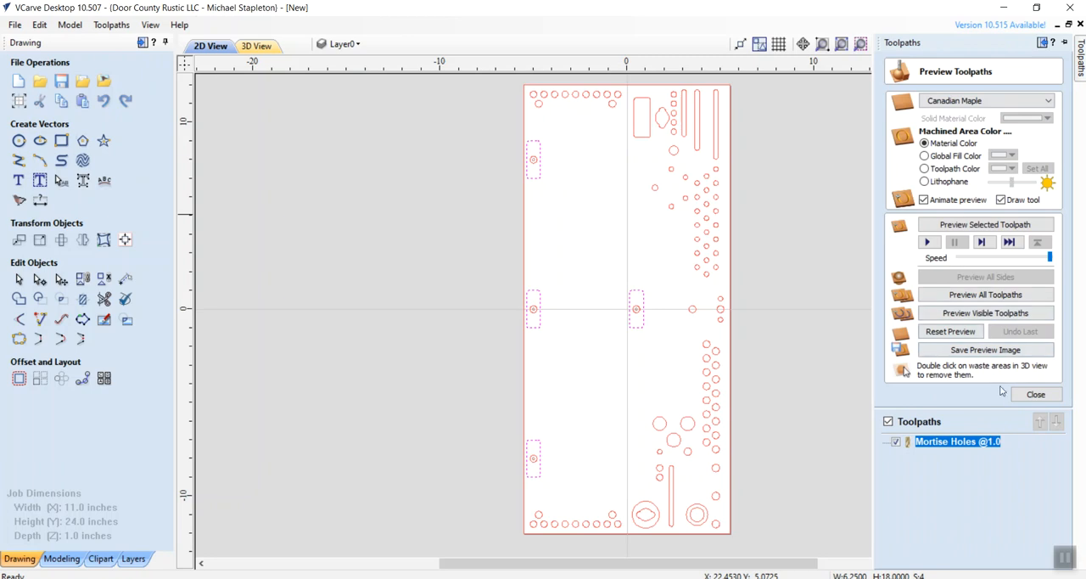
pyautogui.click(1035, 395)
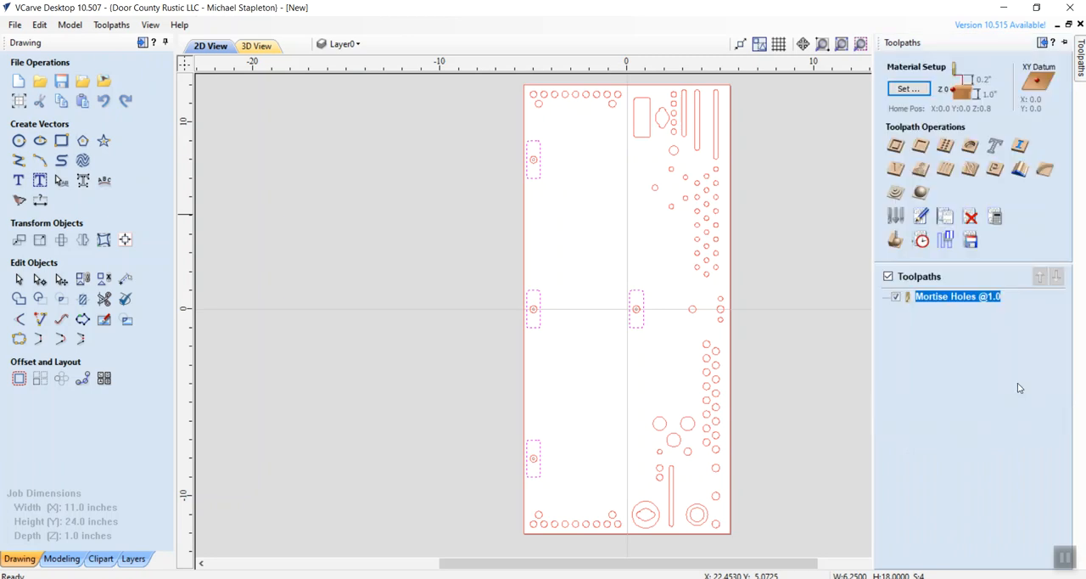
pyautogui.click(923, 149)
pyautogui.doubleClick(984, 116)
pyautogui.write('.375')
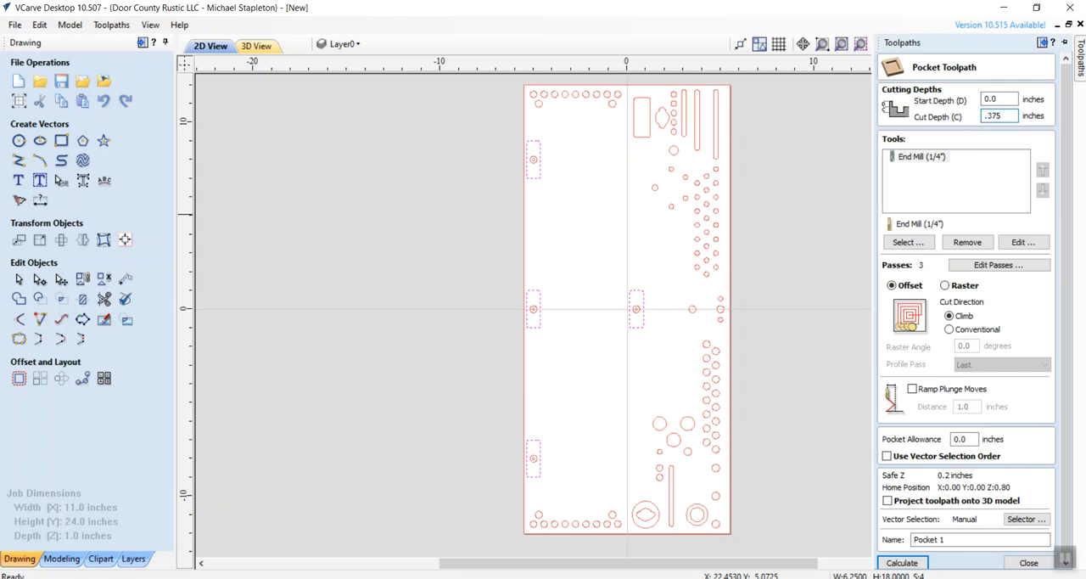
pyautogui.click(912, 536)
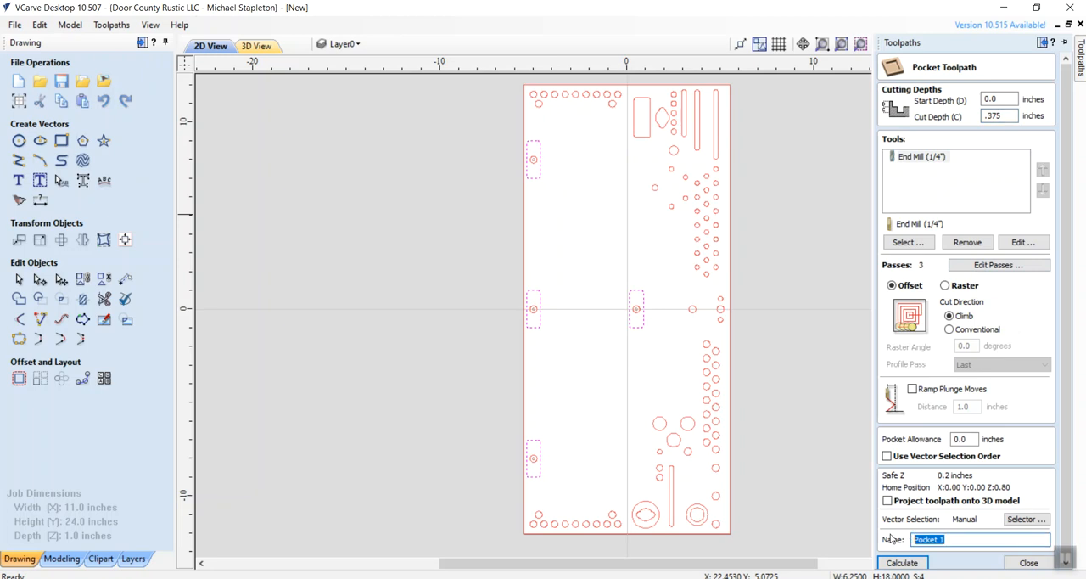
pyautogui.write('Mo')
pyautogui.click(895, 563)
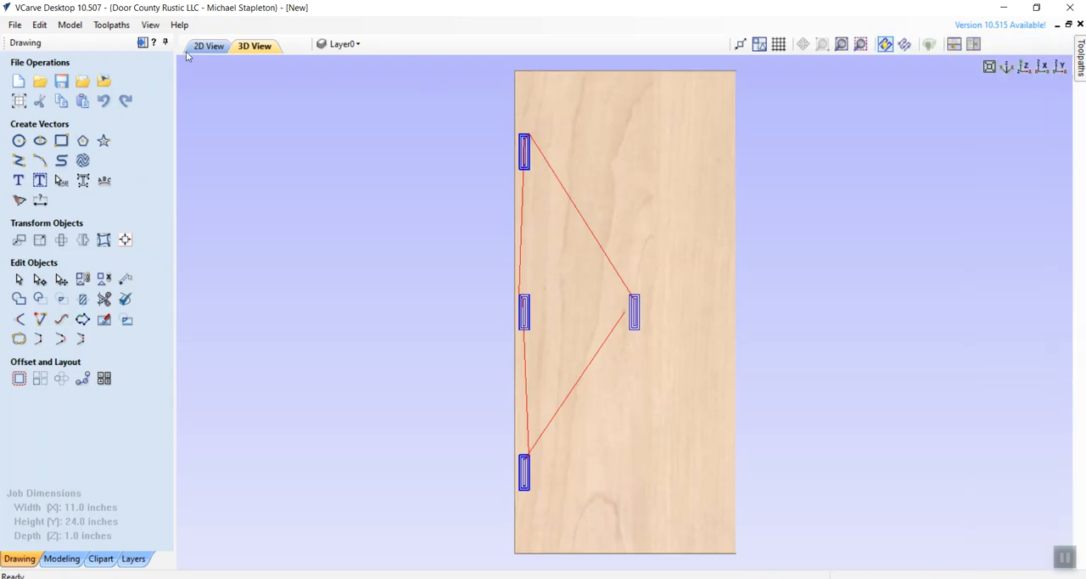
# - Calculate a .90 inch deep pocket toolpath named Hex Bit Holes @.9 for the hole rows at the board's upper and lower left ends
pyautogui.click(204, 46)
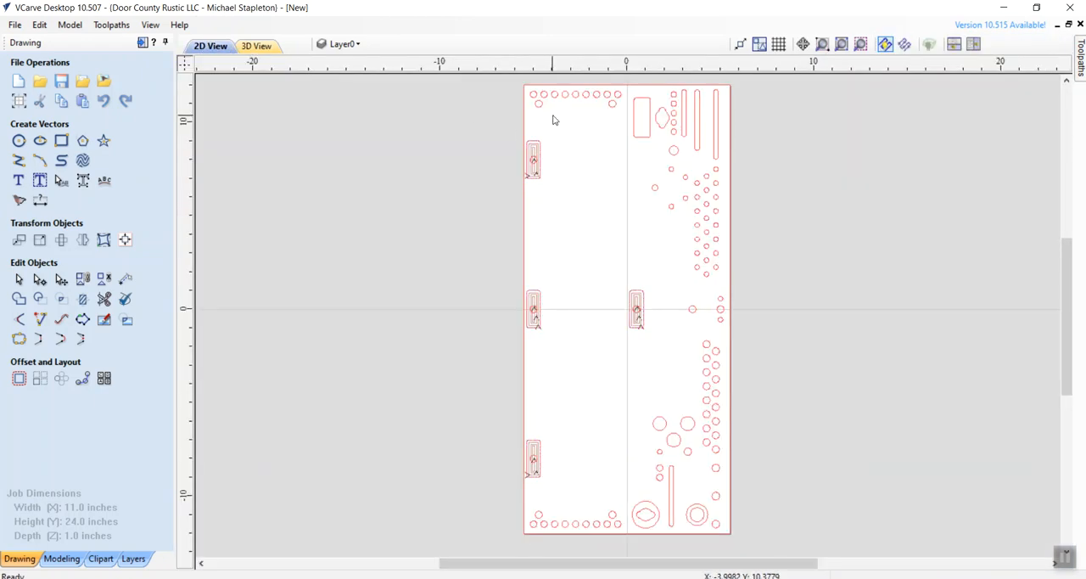
pyautogui.moveTo(523, 85); pyautogui.dragTo(629, 131)
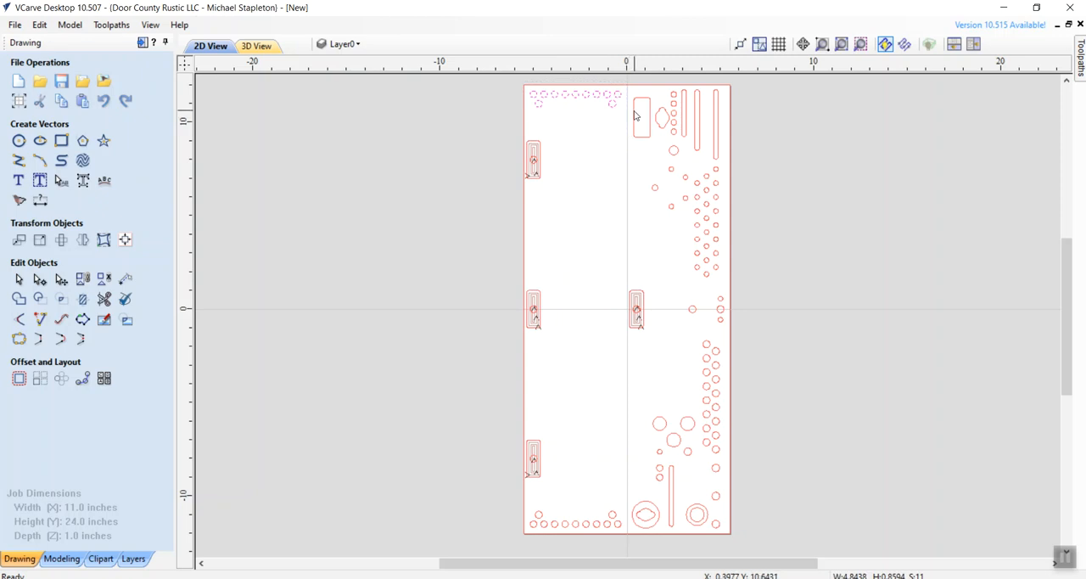
pyautogui.moveTo(525, 504); pyautogui.dragTo(613, 536)
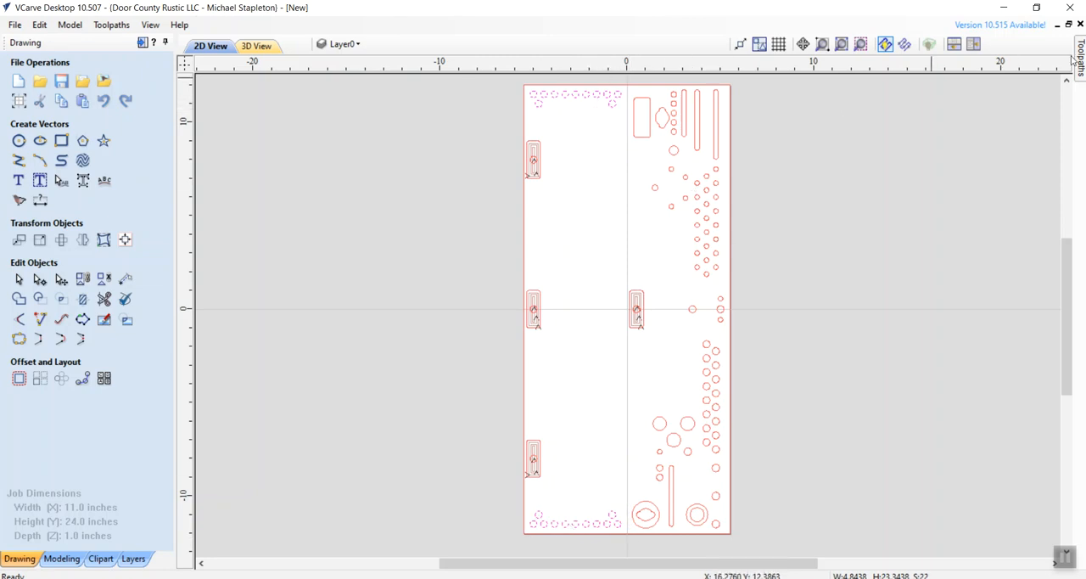
pyautogui.moveTo(1080, 53)
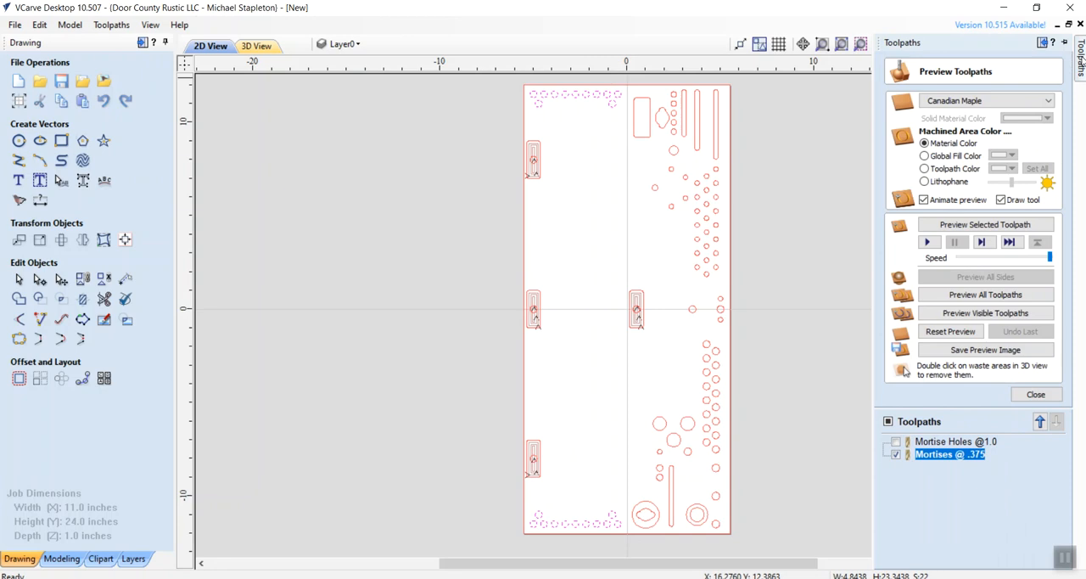
pyautogui.click(1033, 396)
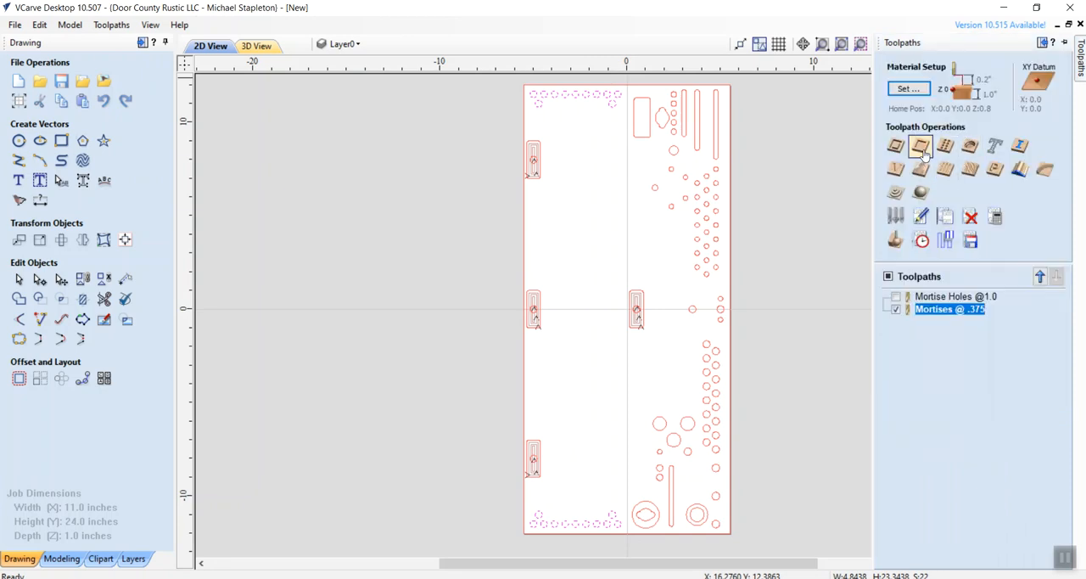
pyautogui.click(920, 146)
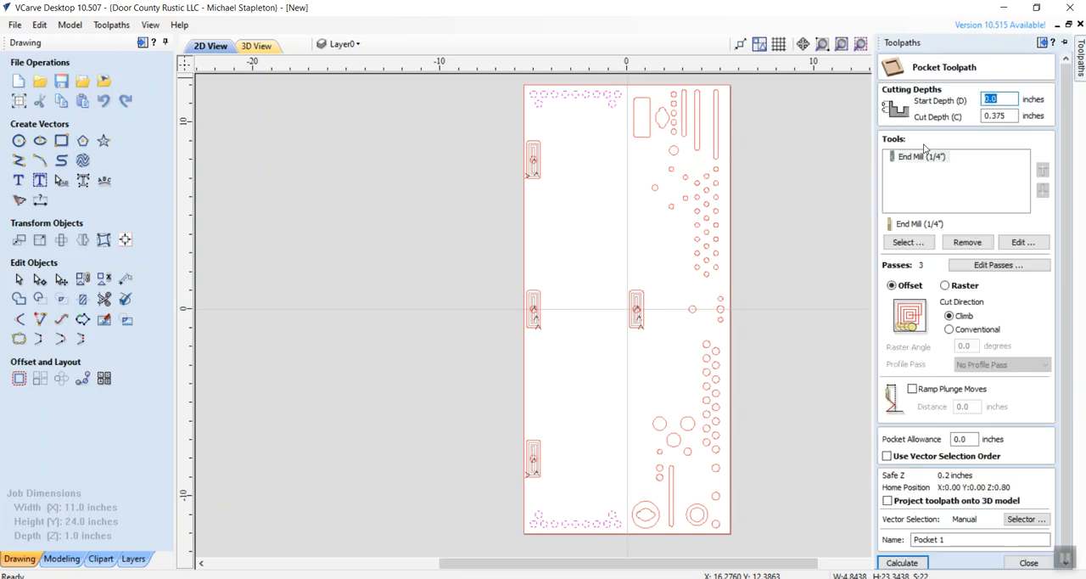
pyautogui.doubleClick(1015, 115)
pyautogui.write('.90')
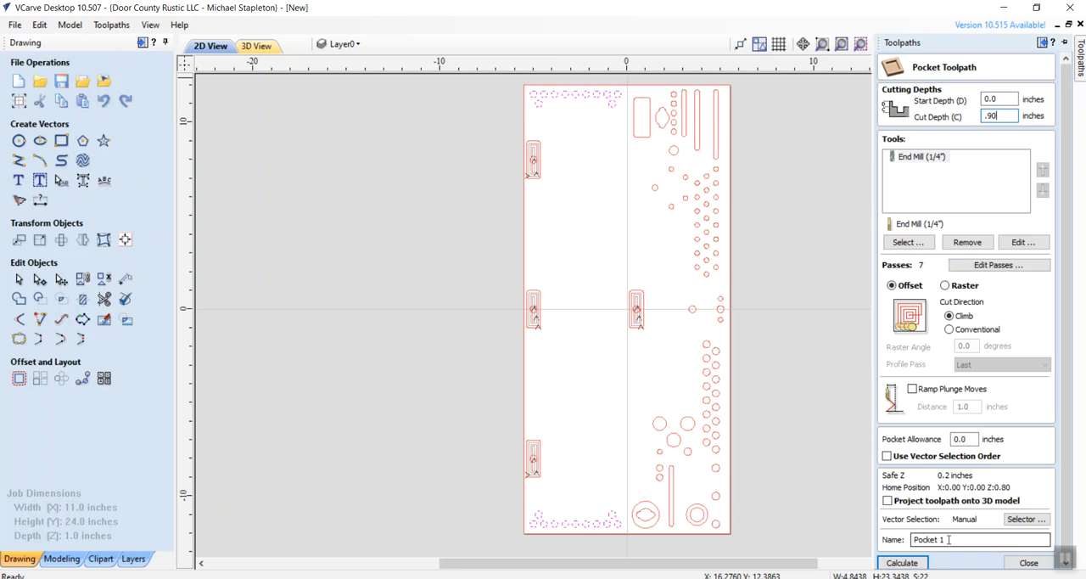
pyautogui.moveTo(952, 539); pyautogui.dragTo(915, 541)
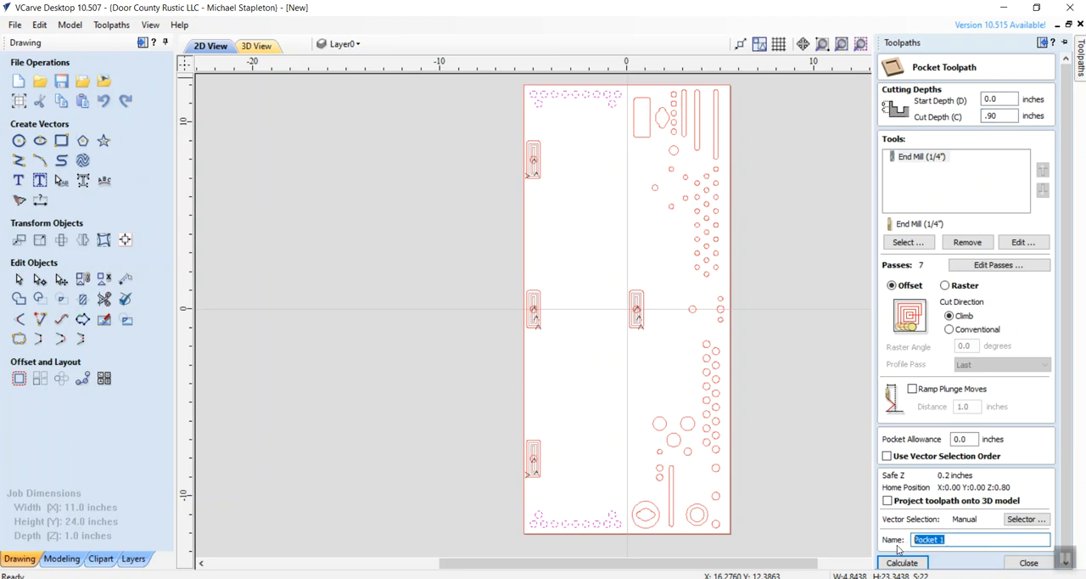
pyautogui.write('Hex Bit Holes @.9')
pyautogui.click(902, 568)
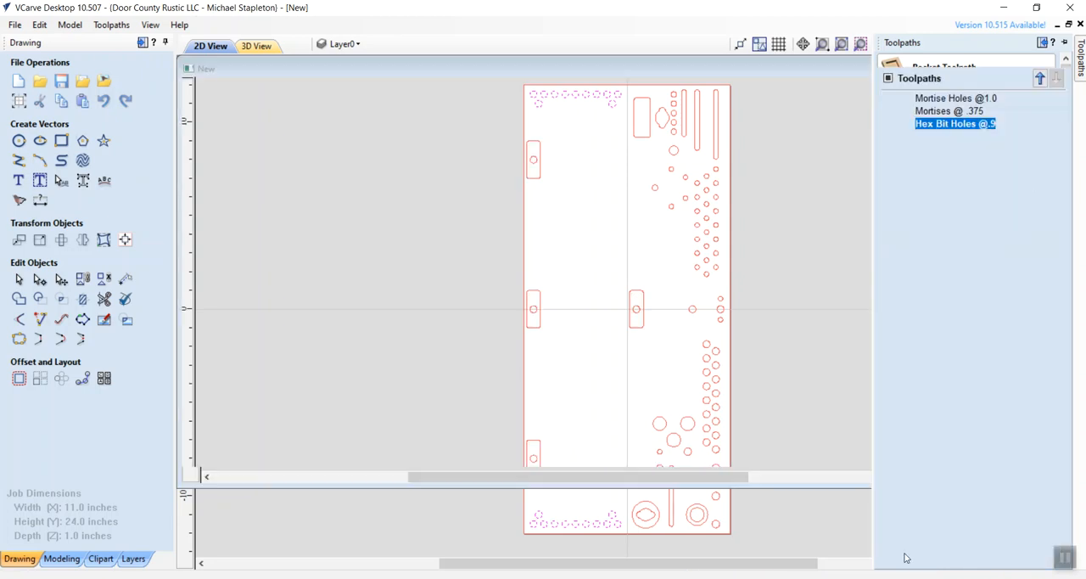
# - Start a pocket toolpath with a 1.00 inch cut depth for the staggered columns of small holes on the board's upper right in the 2D view
pyautogui.click(201, 47)
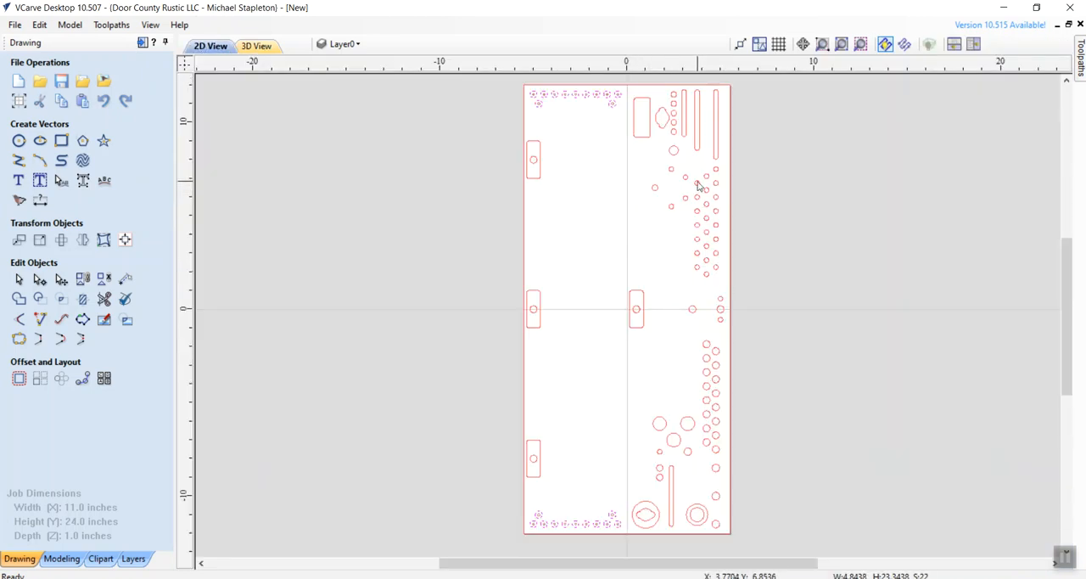
pyautogui.moveTo(694, 162); pyautogui.dragTo(725, 288)
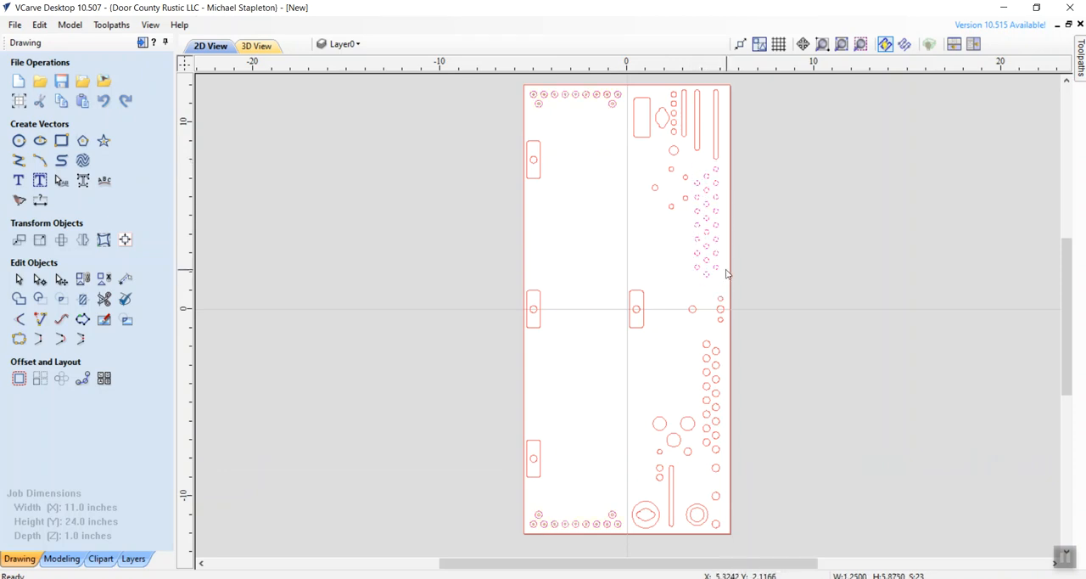
pyautogui.moveTo(1080, 69)
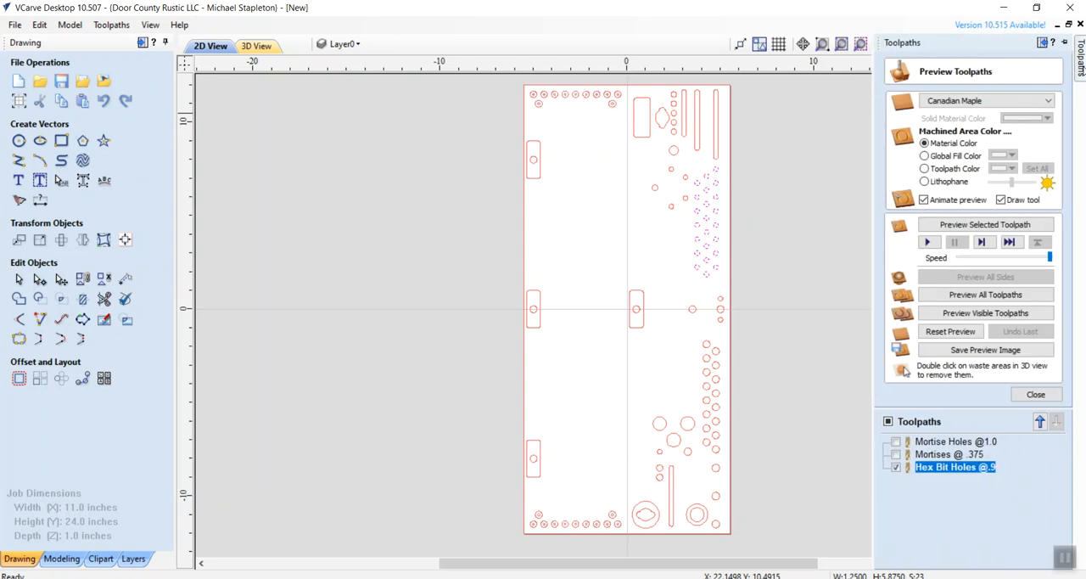
pyautogui.click(1035, 394)
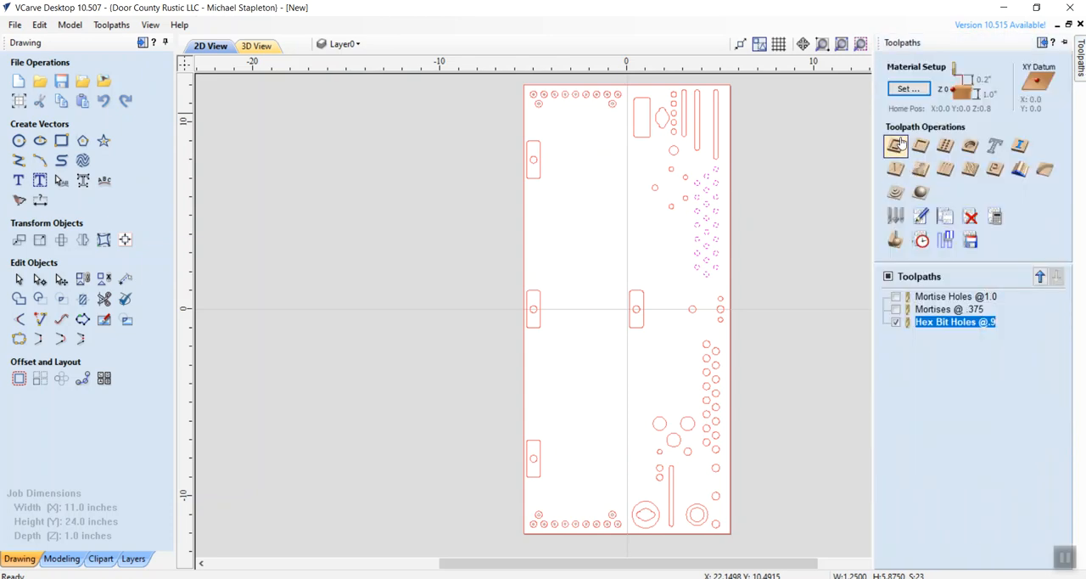
pyautogui.click(921, 145)
pyautogui.doubleClick(989, 116)
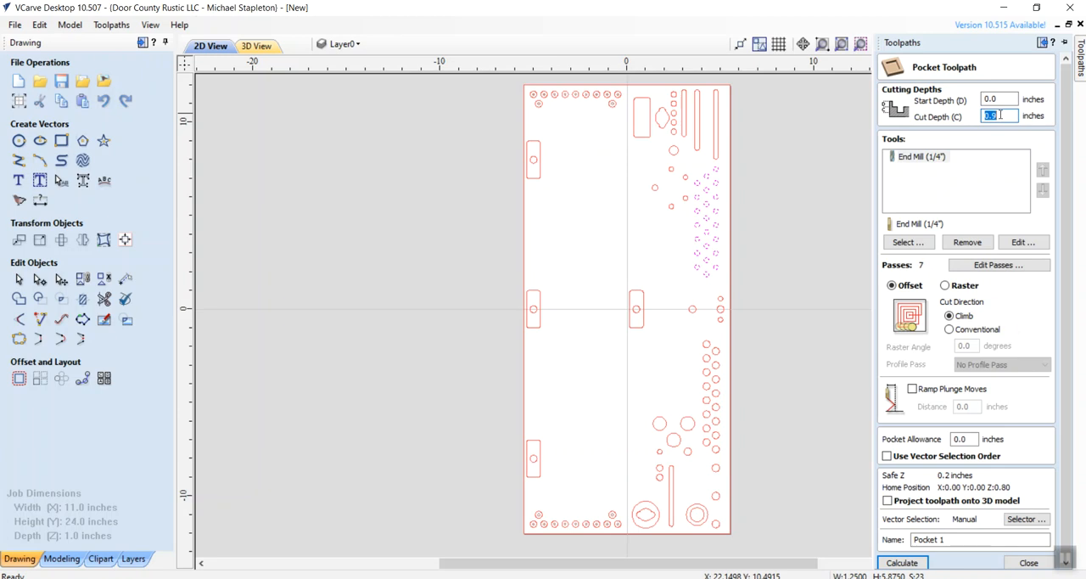
pyautogui.write('1.00')
# - Reduce the pocket to 2 passes and calculate the toolpath under the name 1/4 Holes @1.0
pyautogui.click(998, 265)
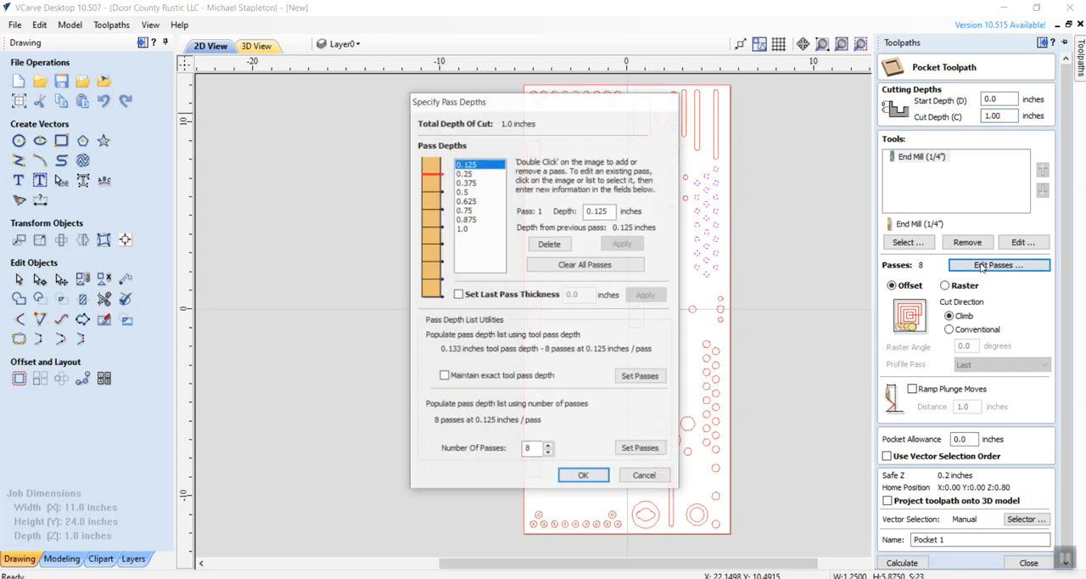
pyautogui.click(548, 453)
pyautogui.click(548, 453)
pyautogui.click(548, 453)
pyautogui.click(548, 453)
pyautogui.click(548, 453)
pyautogui.click(548, 453)
pyautogui.click(583, 476)
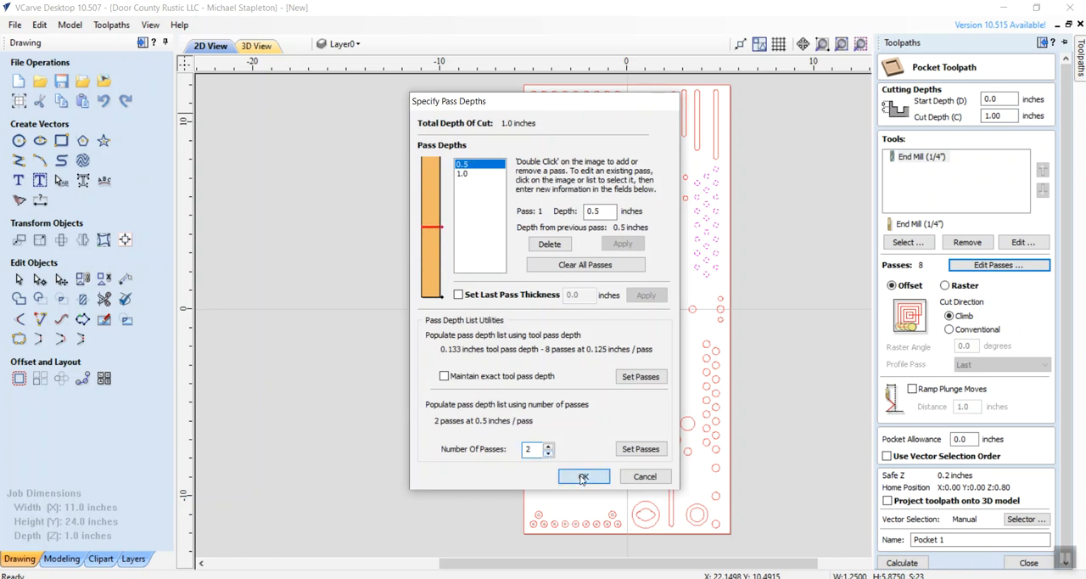
pyautogui.moveTo(956, 538); pyautogui.dragTo(896, 540)
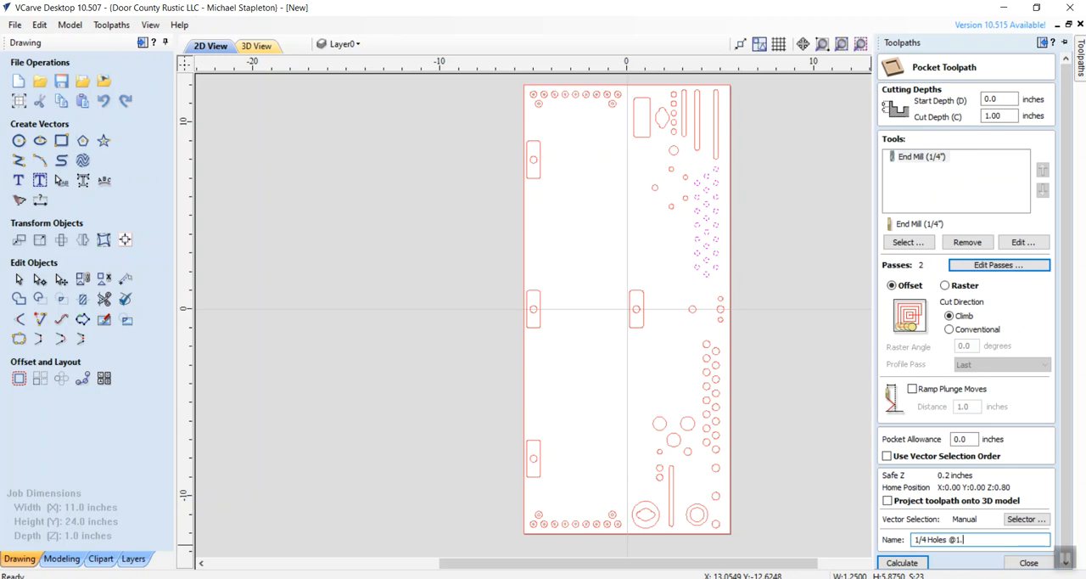
pyautogui.click(913, 564)
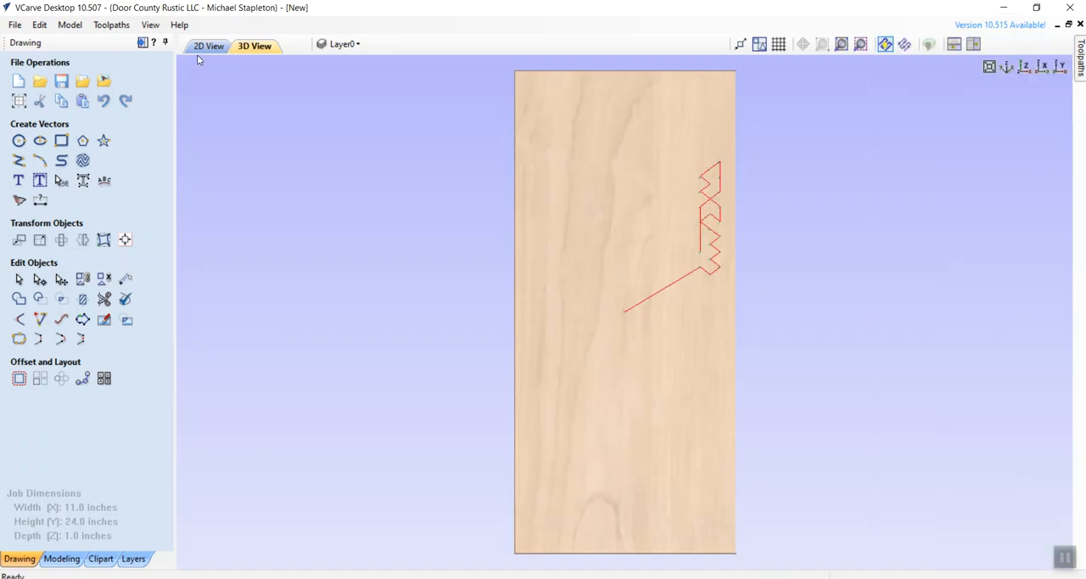
# - Clear the vector selection in the 2D view, and switch to SketchUp to examine the color-coded holes in the tray's upper half before returning to VCarve
pyautogui.click(208, 47)
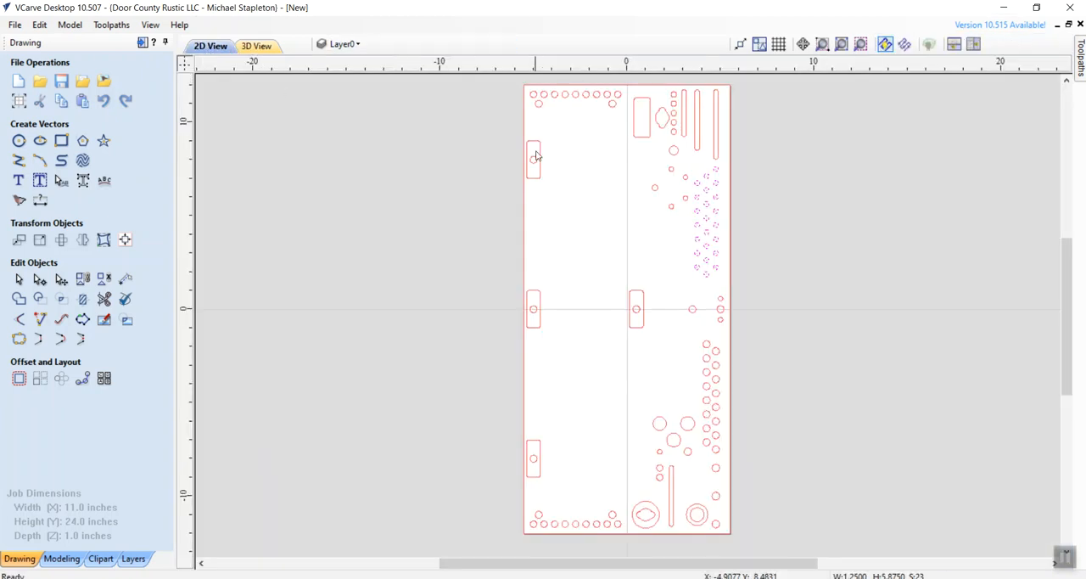
pyautogui.click(644, 160)
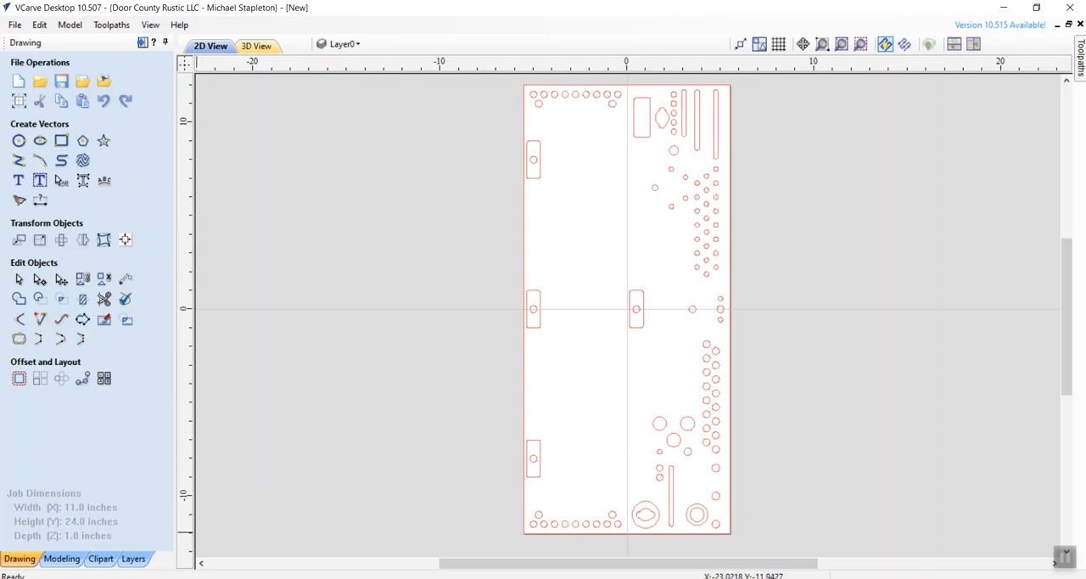
pyautogui.click(188, 576)
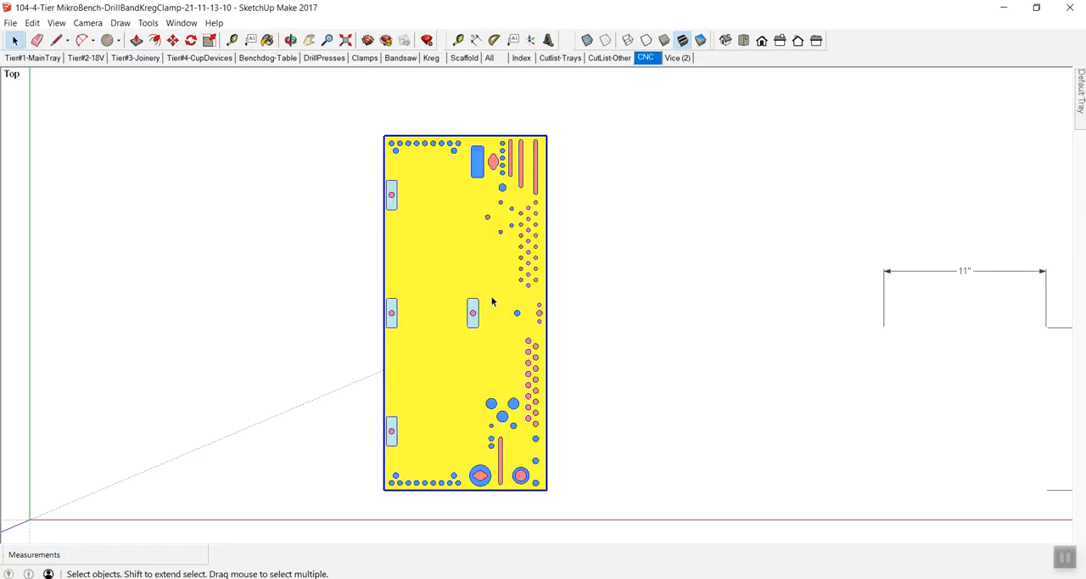
pyautogui.press('z')
pyautogui.moveTo(510, 251); pyautogui.dragTo(607, 297)
pyautogui.press('h')
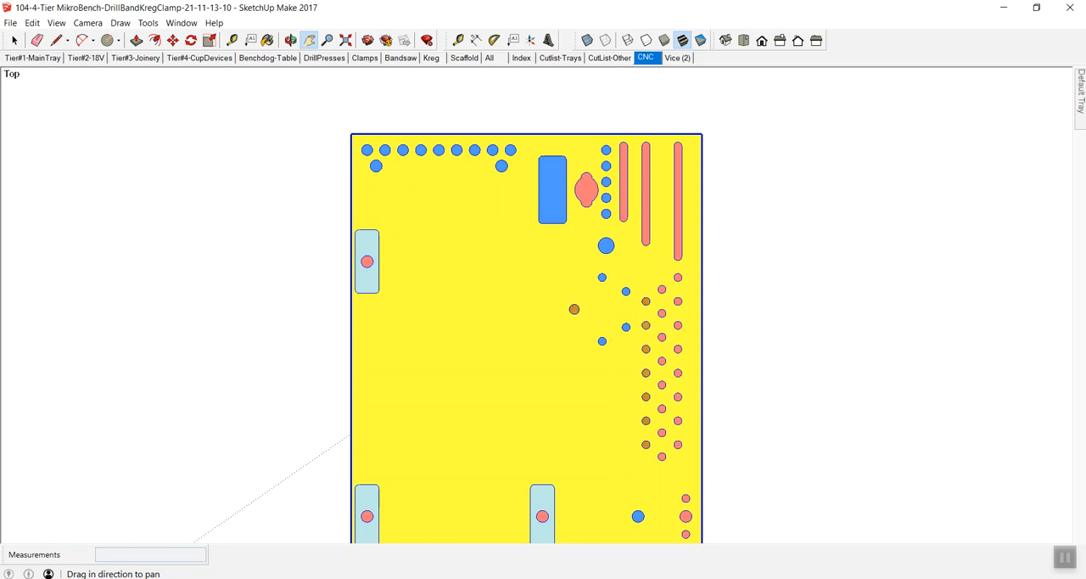
pyautogui.click(222, 577)
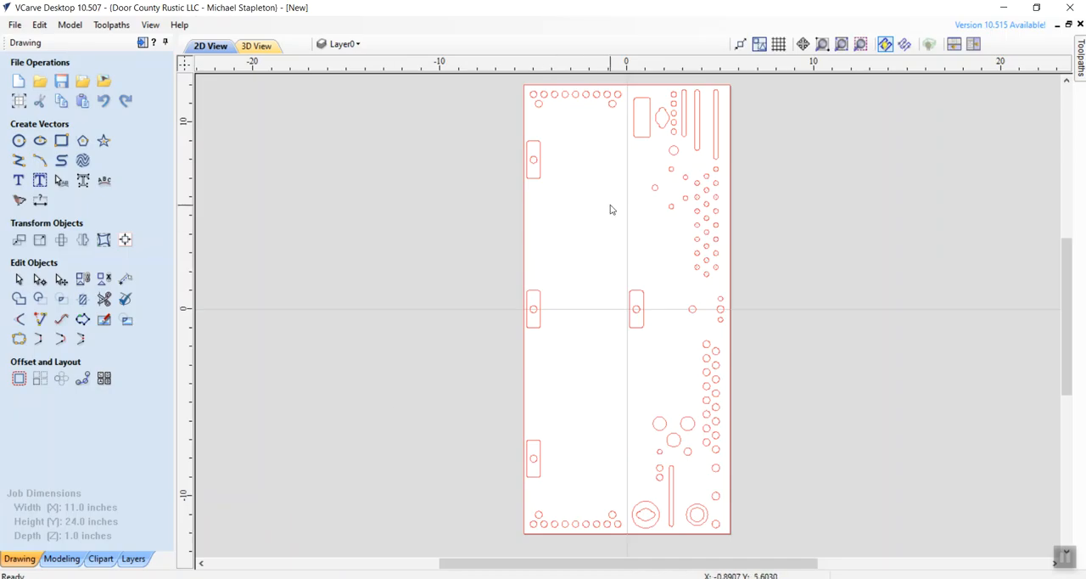
# - Select the five scattered small holes, the five-hole column above them and the larger hole between, checking them against the SketchUp model
pyautogui.moveTo(645, 162); pyautogui.dragTo(692, 226)
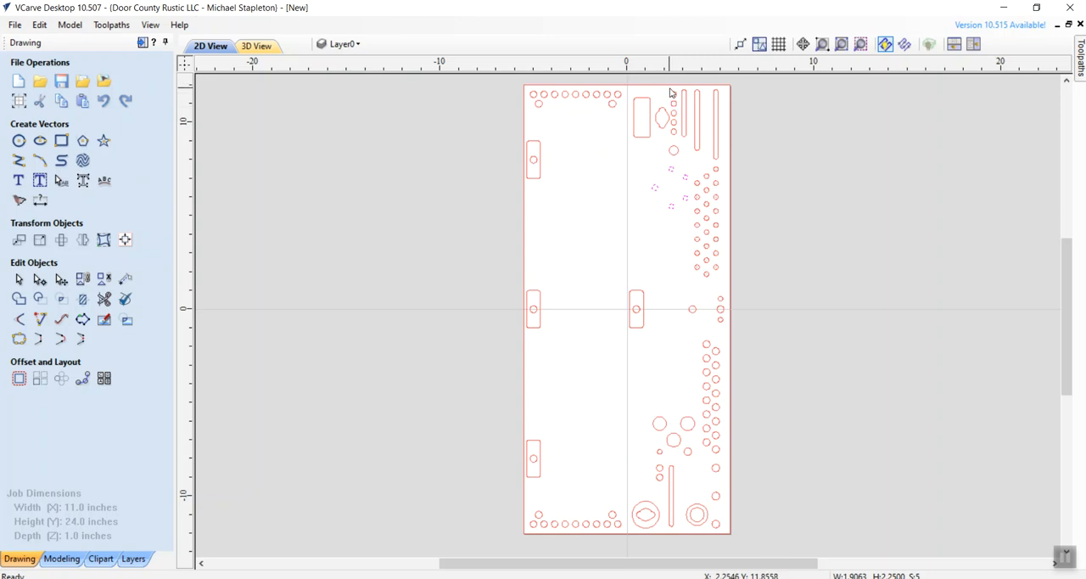
pyautogui.keyDown('shift'); pyautogui.click(677, 125); pyautogui.keyUp('shift')
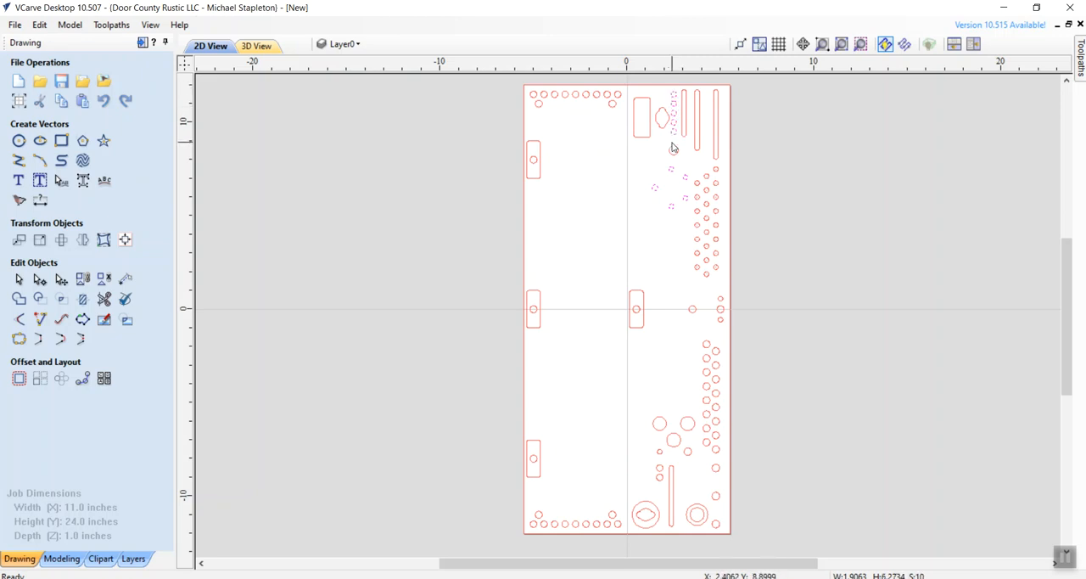
pyautogui.keyDown('shift'); pyautogui.click(672, 151); pyautogui.keyUp('shift')
pyautogui.hotkey('alt', 'Tab')
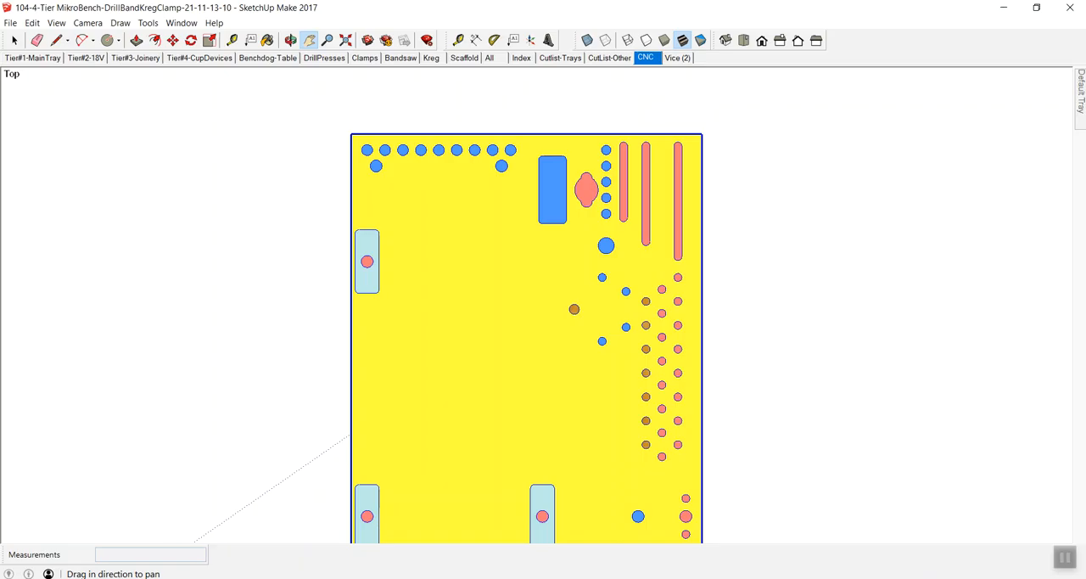
pyautogui.hotkey('alt', 'Tab')
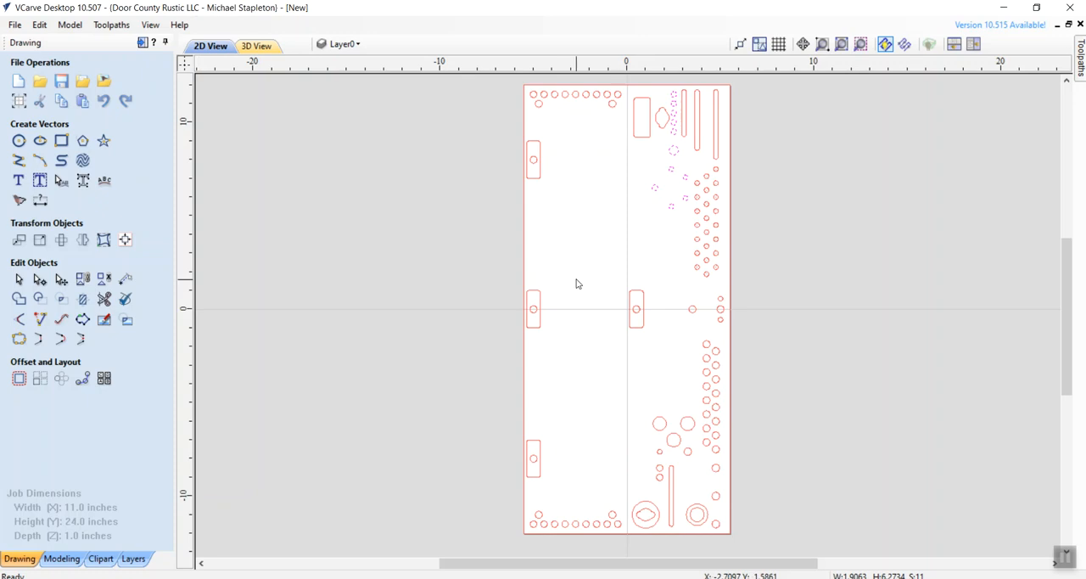
# - Calculate a pocket toolpath with a .90 inch cut depth for the selected holes, named holes @.9
pyautogui.click(1081, 51)
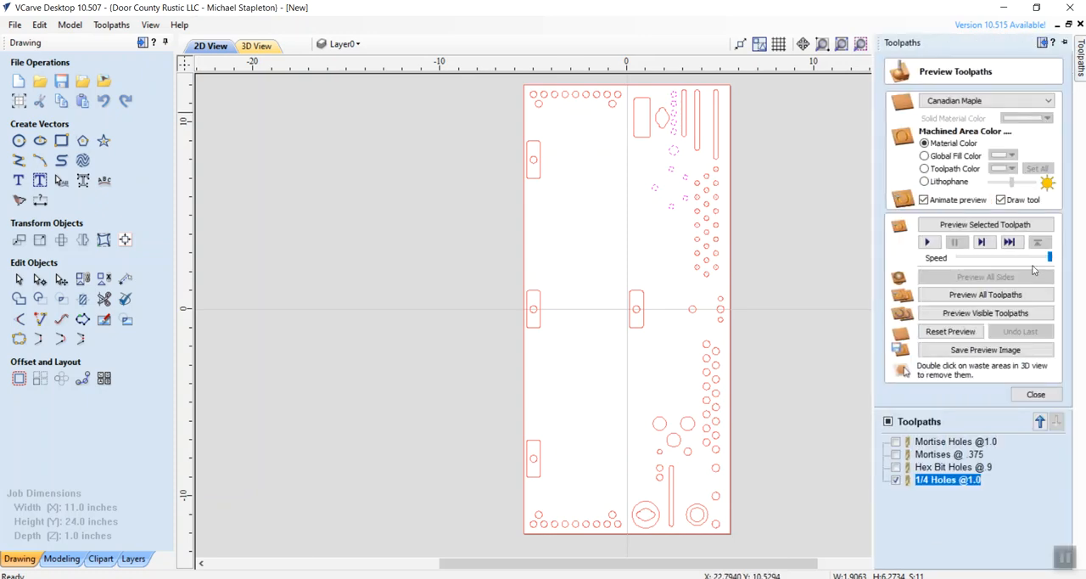
pyautogui.click(1035, 393)
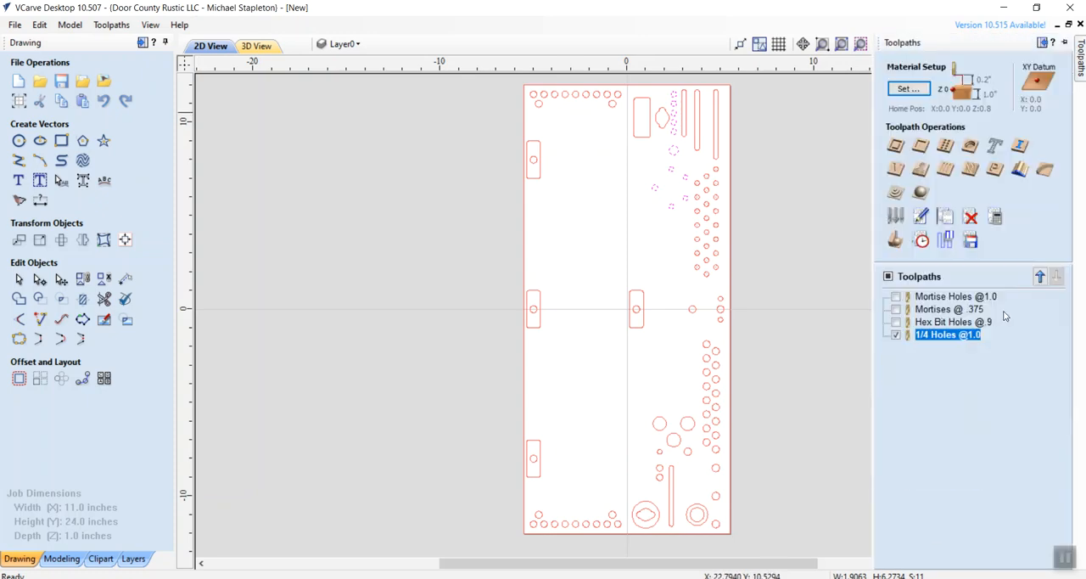
pyautogui.click(920, 146)
pyautogui.click(1000, 116)
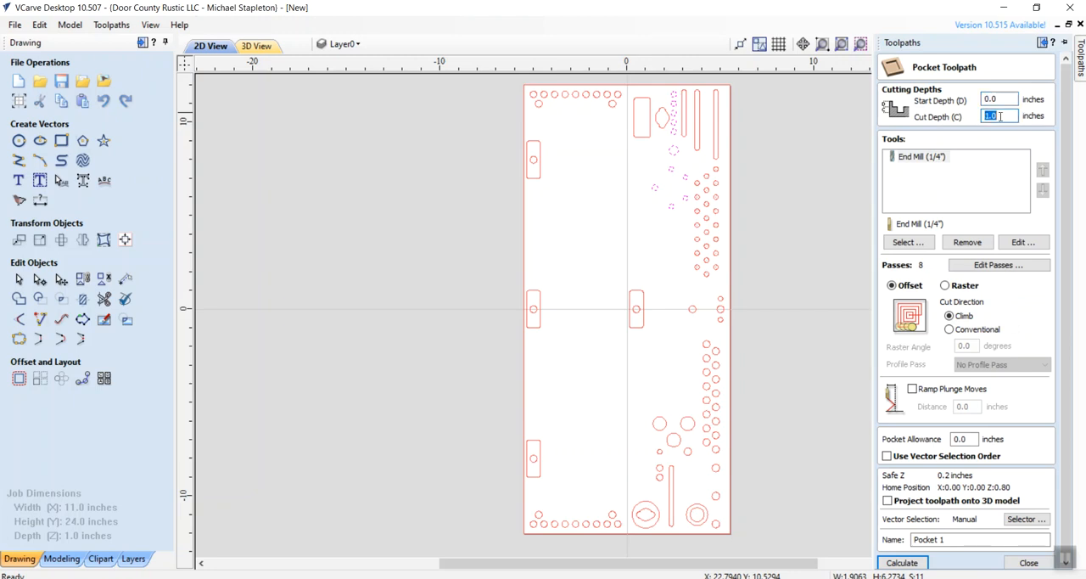
pyautogui.write('.')
pyautogui.moveTo(956, 541); pyautogui.dragTo(852, 526)
pyautogui.write('h')
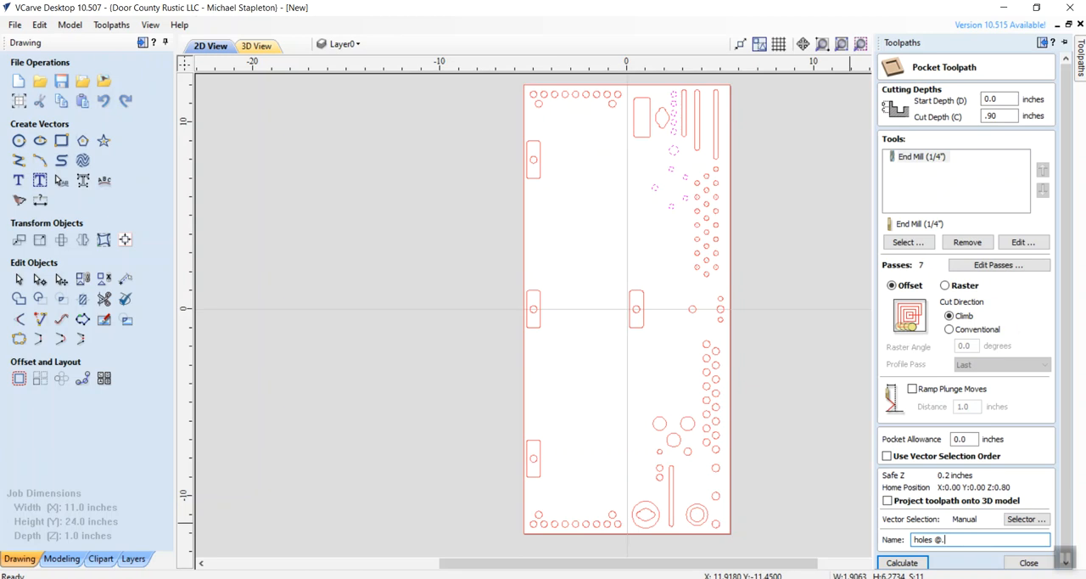
pyautogui.click(901, 563)
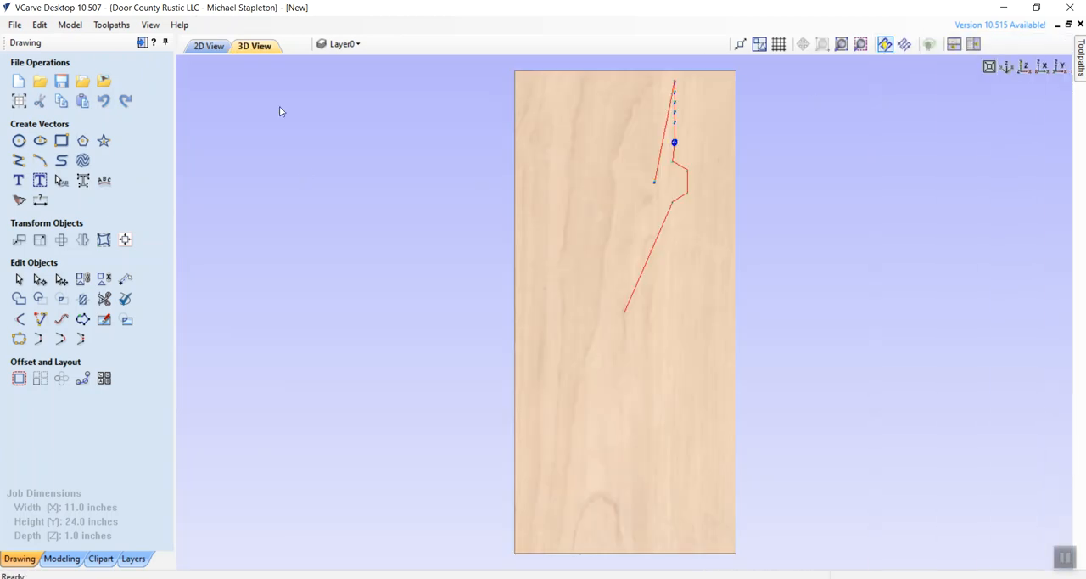
# - Check the blue rectangle in the SketchUp model, and select the matching upper rectangle in VCarve's 2D view
pyautogui.click(209, 45)
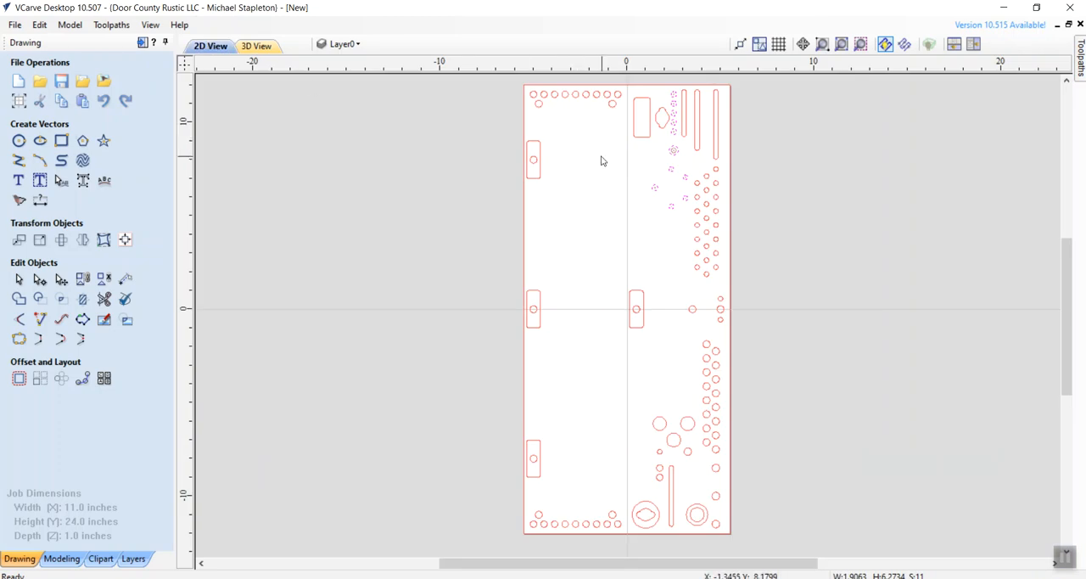
pyautogui.hotkey('alt', 'Tab')
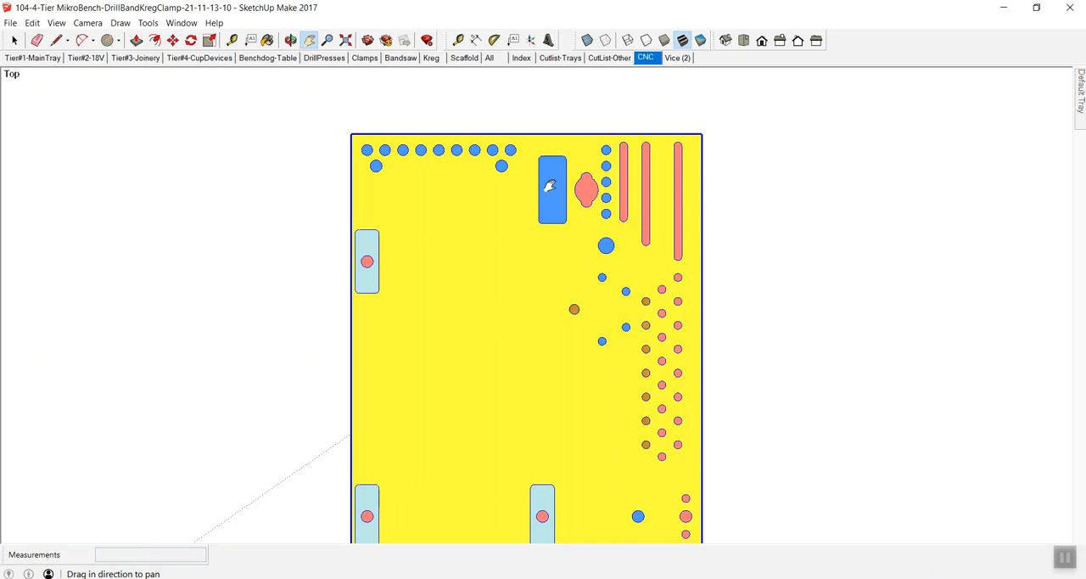
pyautogui.moveTo(1081, 114)
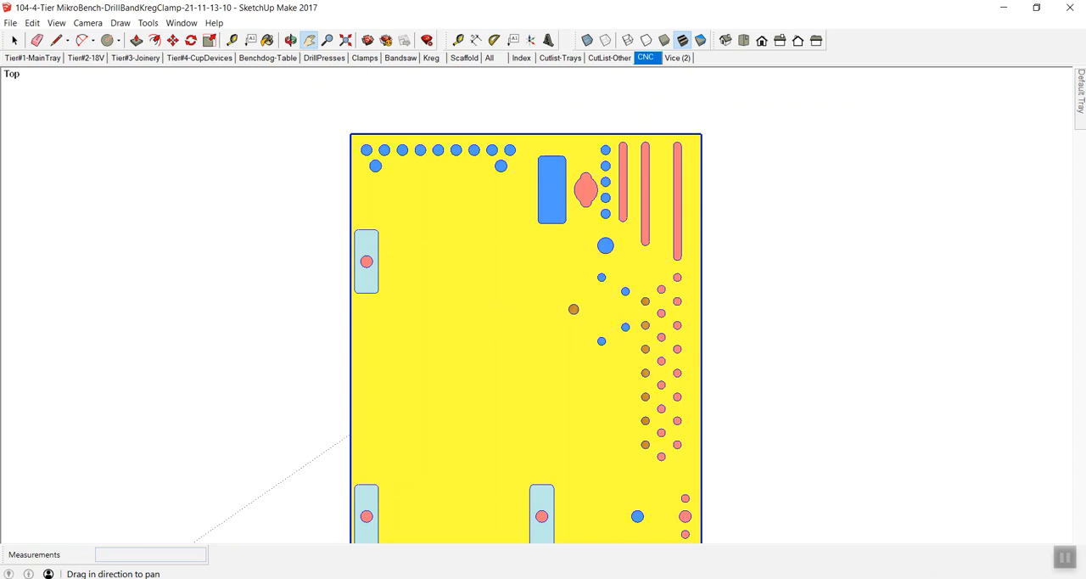
pyautogui.hotkey('alt', 'Tab')
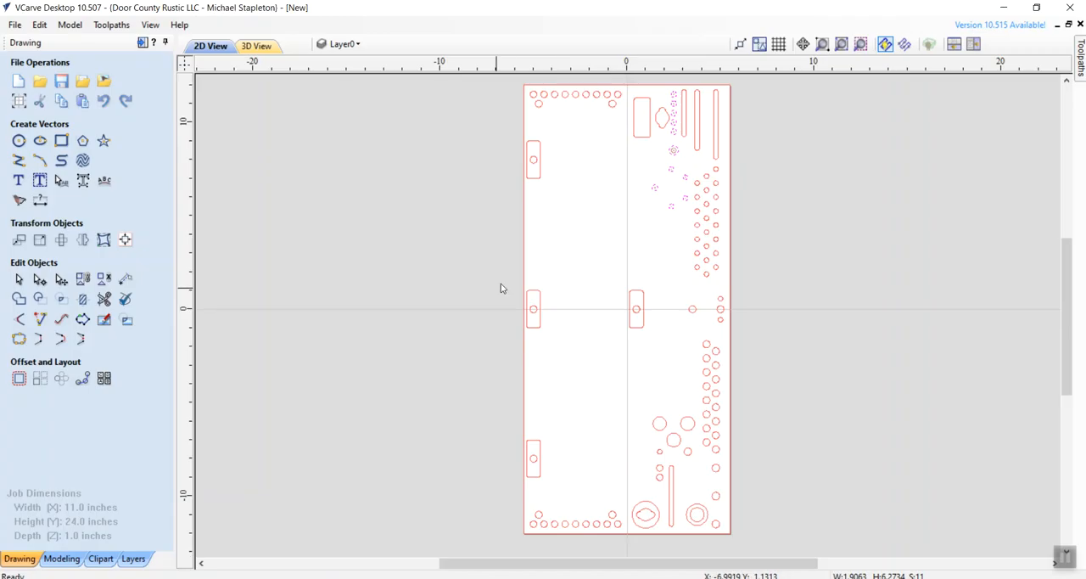
pyautogui.click(647, 141)
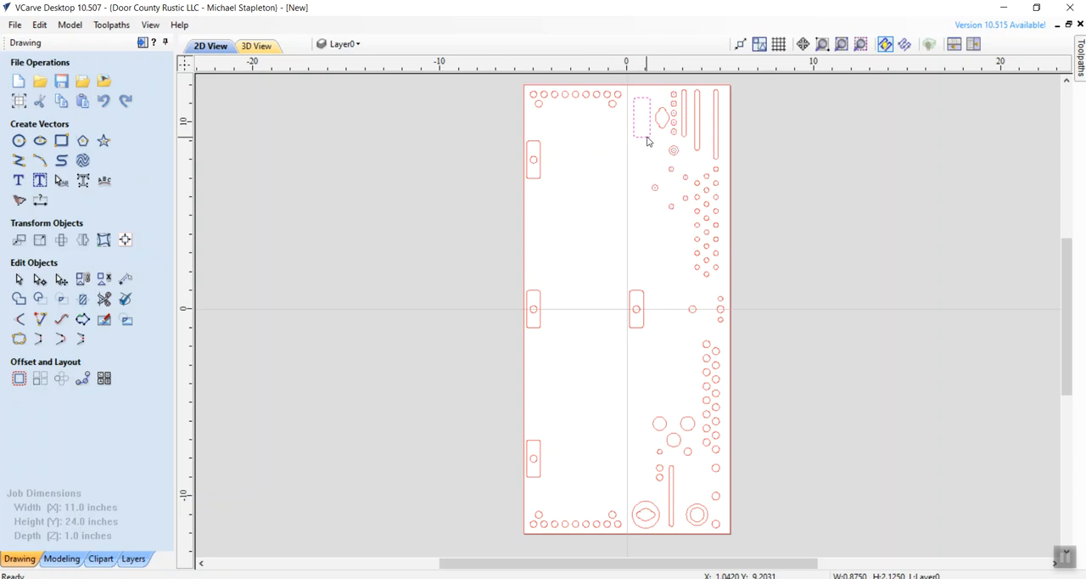
# - Calculate a pocket toolpath with a 0.5 inch cut depth for the selected rectangle, named Tape @.5
pyautogui.moveTo(1079, 58)
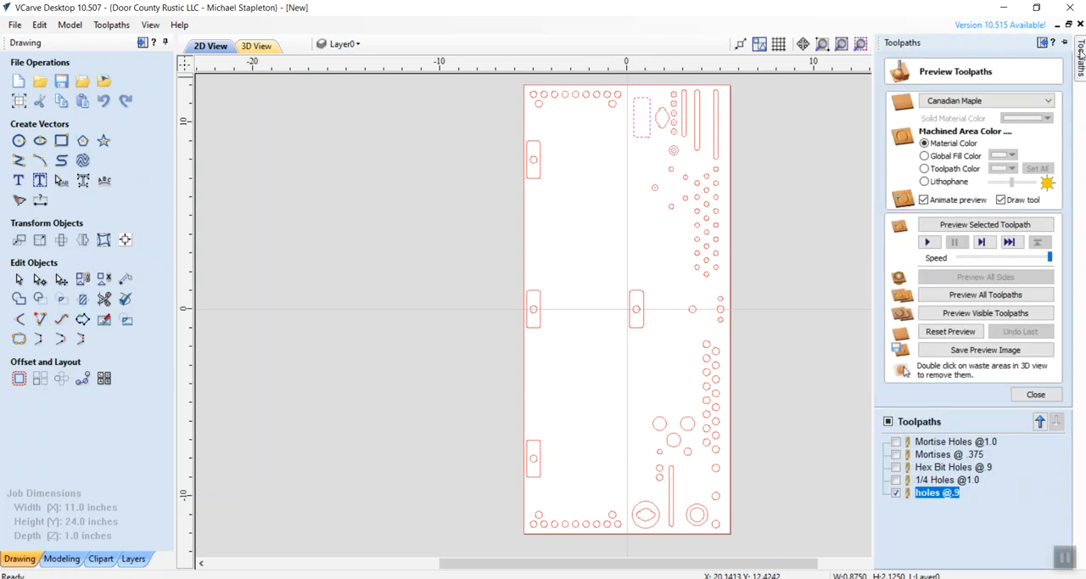
pyautogui.click(1036, 393)
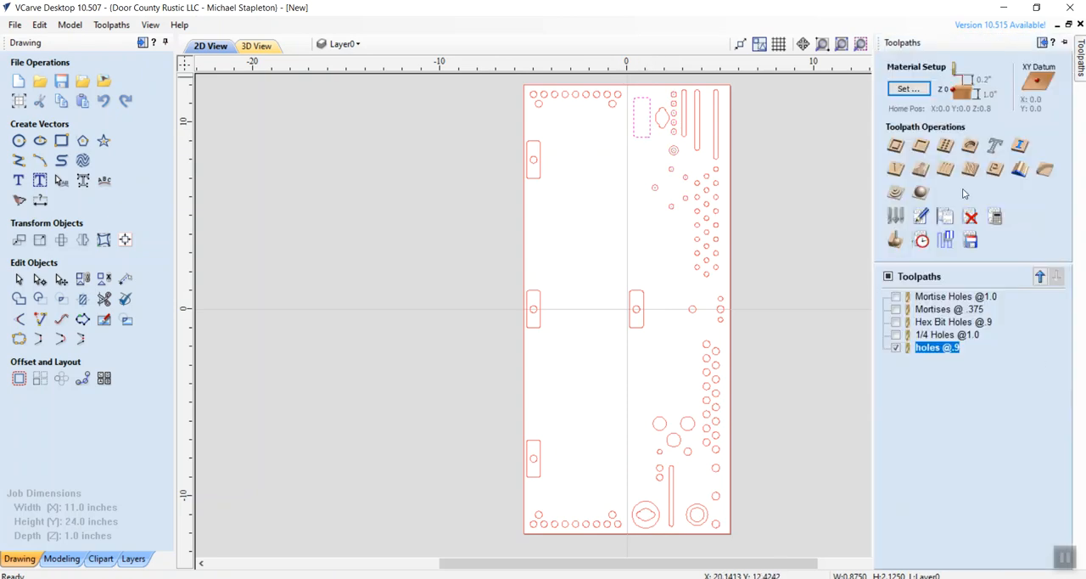
pyautogui.click(926, 150)
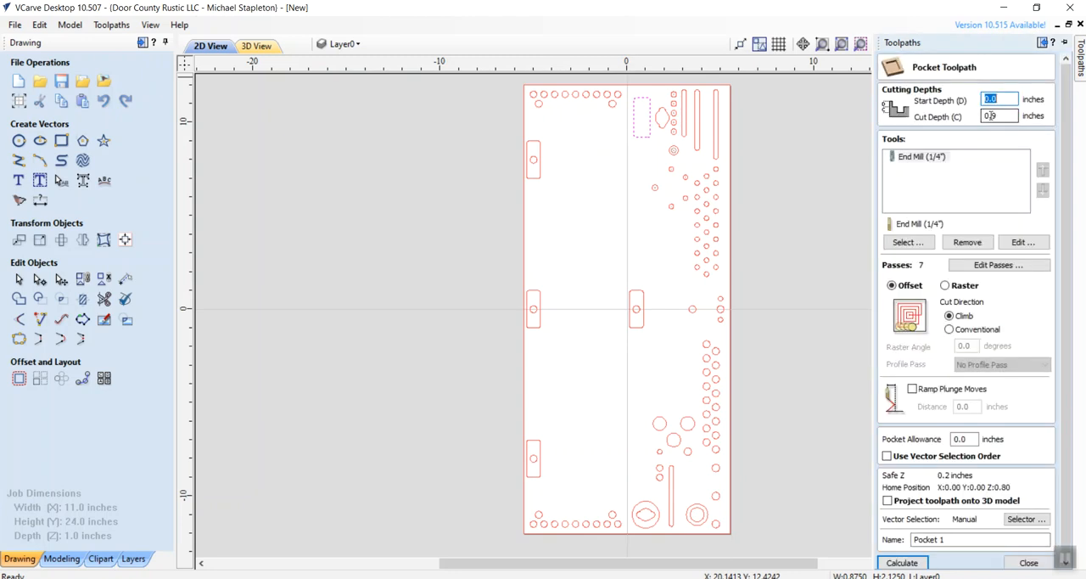
pyautogui.moveTo(992, 116); pyautogui.dragTo(998, 115)
pyautogui.write('7')
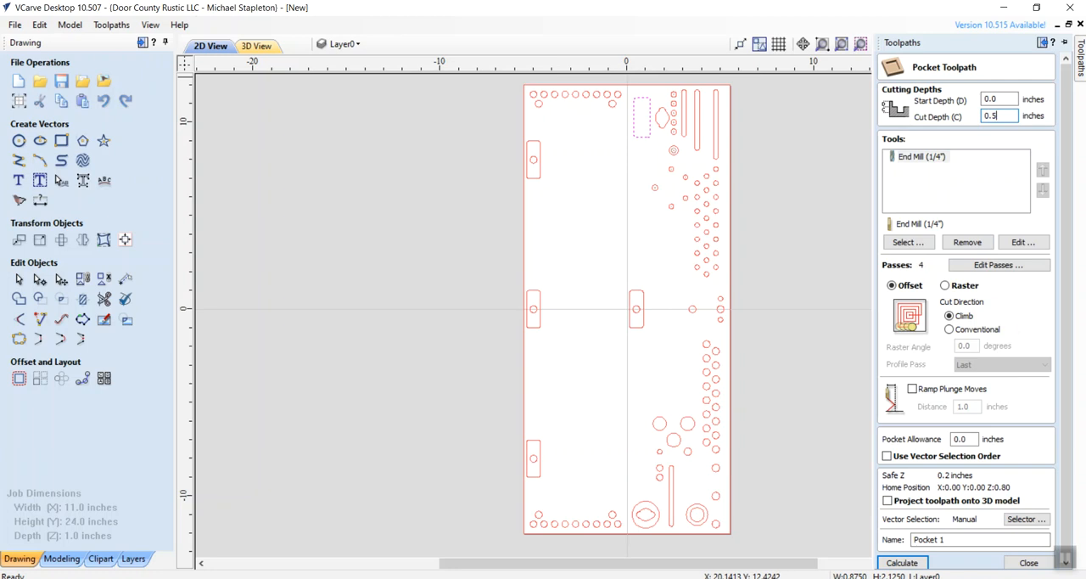
pyautogui.click(923, 539)
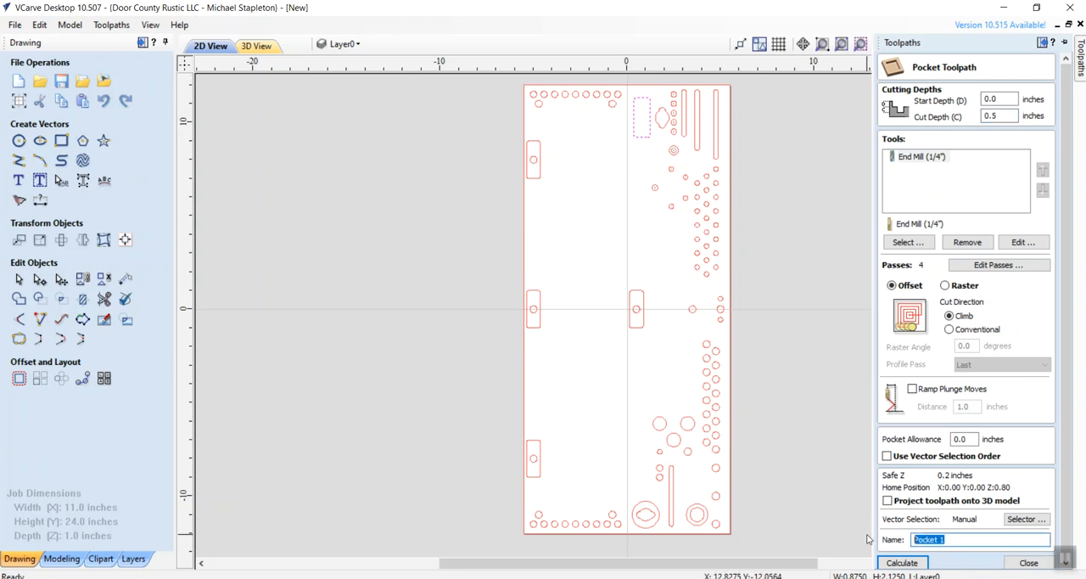
pyautogui.write('Tape @5')
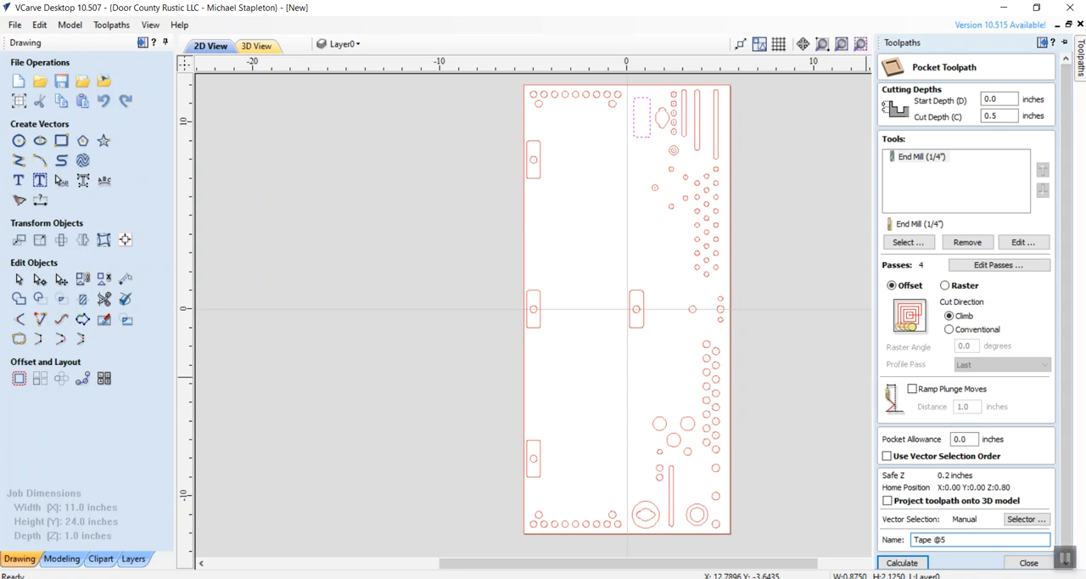
pyautogui.click(937, 539)
pyautogui.write('.5')
pyautogui.click(912, 563)
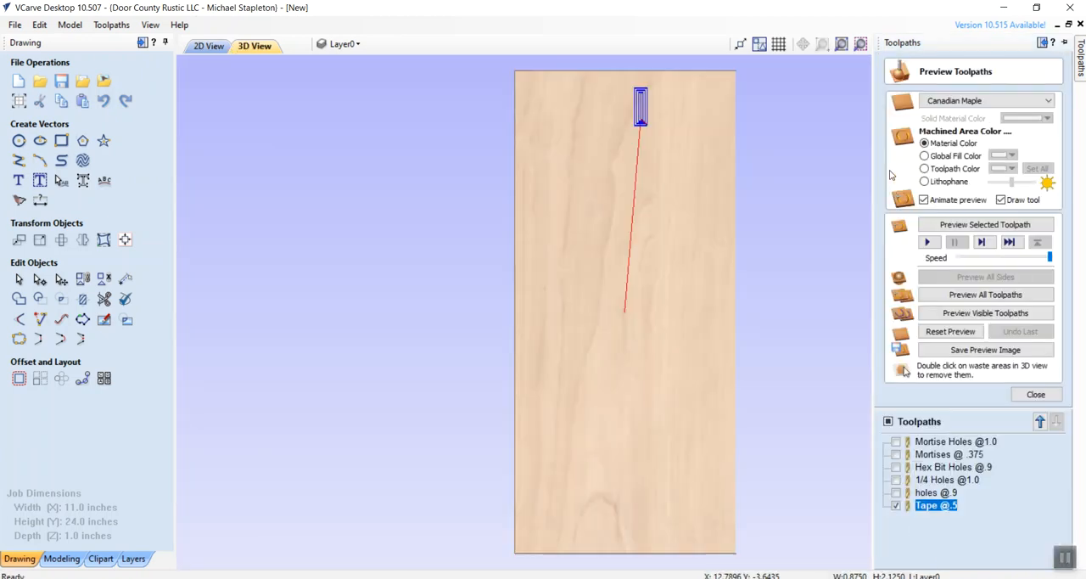
# - Select the lens-shaped cutout and the three long vertical slots near the tray's upper edge in VCarve's 2D view, checking them against the SketchUp model
pyautogui.click(209, 46)
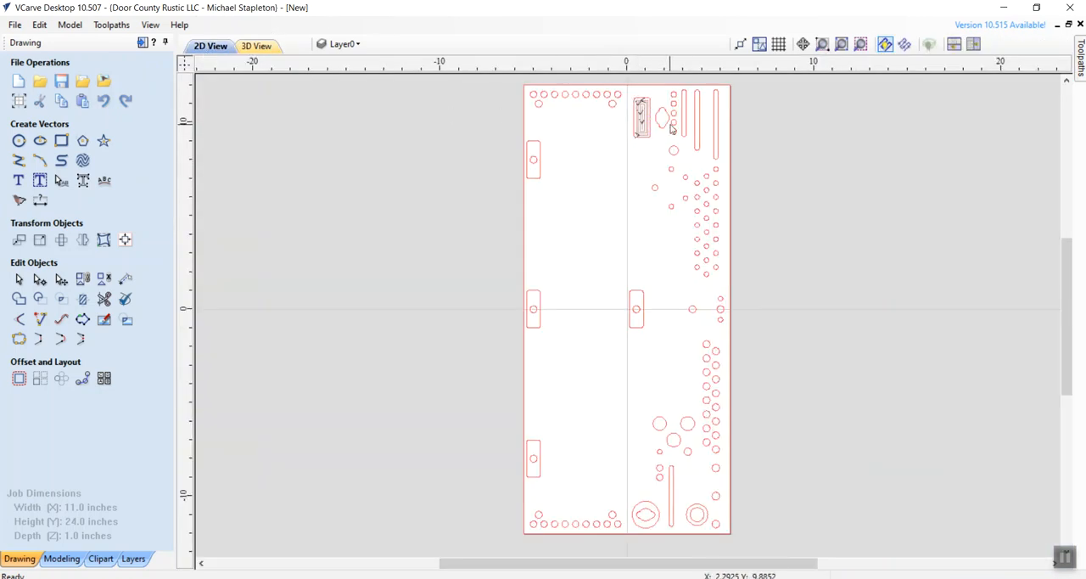
pyautogui.hotkey('alt', 'Tab')
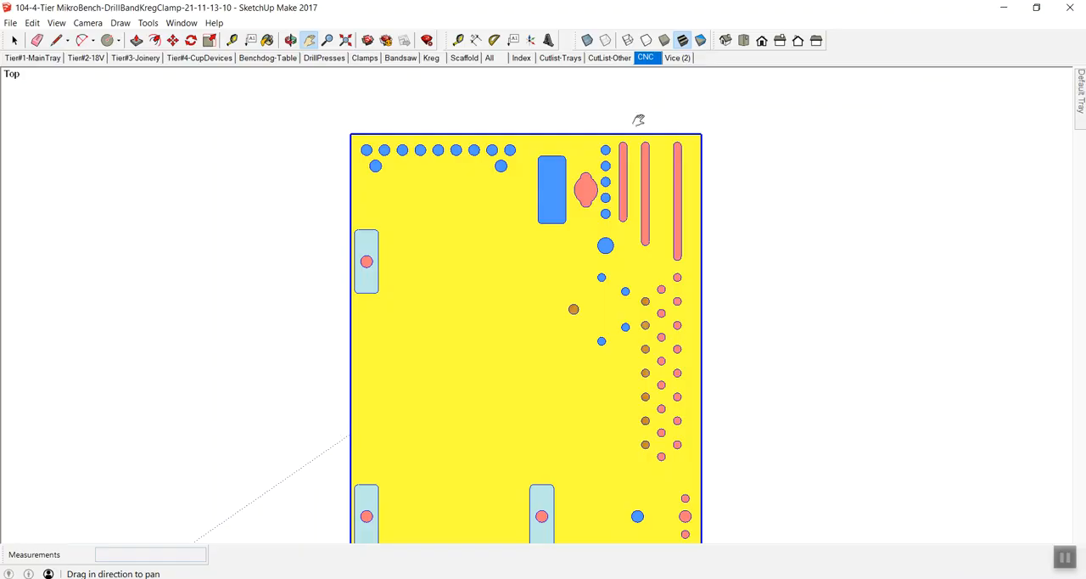
pyautogui.press('space')
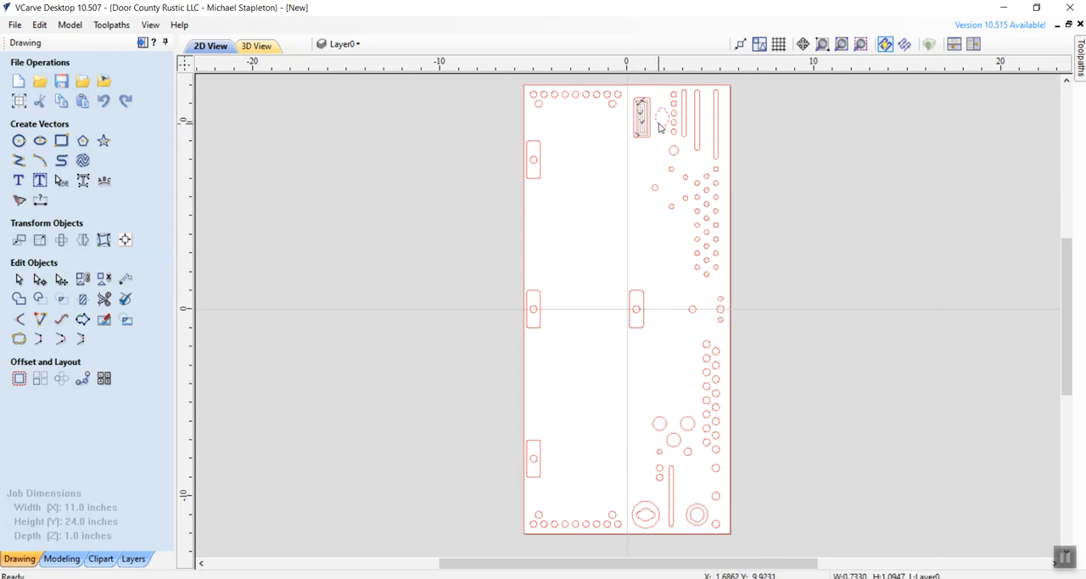
pyautogui.keyDown('shift'); pyautogui.click(686, 113); pyautogui.keyUp('shift')
pyautogui.keyDown('shift'); pyautogui.click(699, 113); pyautogui.keyUp('shift')
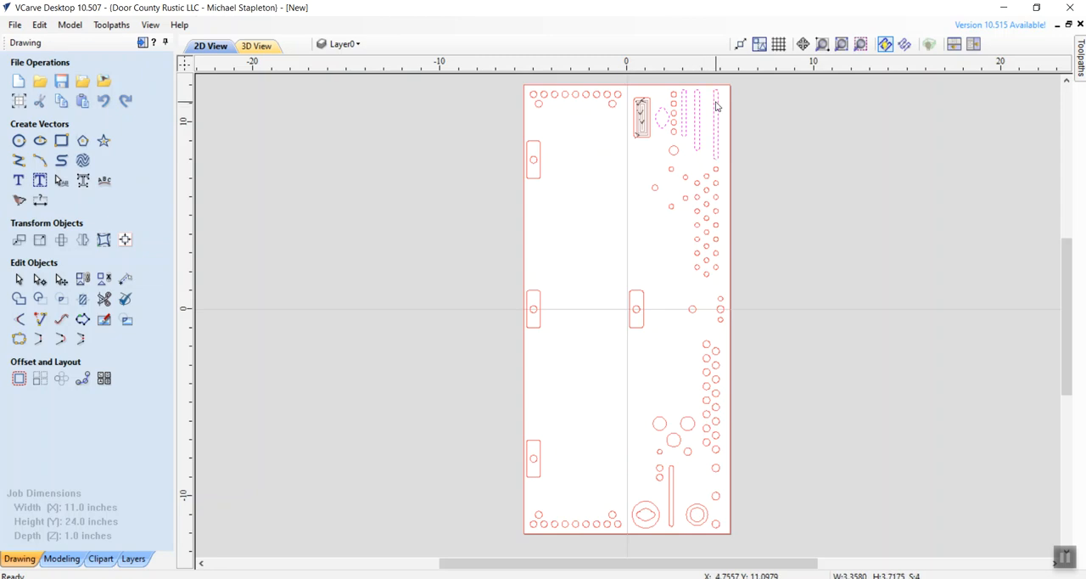
# - Calculate a pocket toolpath with a 1.0 inch cut depth for the selected slots and cutout, named Slots @1.0
pyautogui.click(1081, 62)
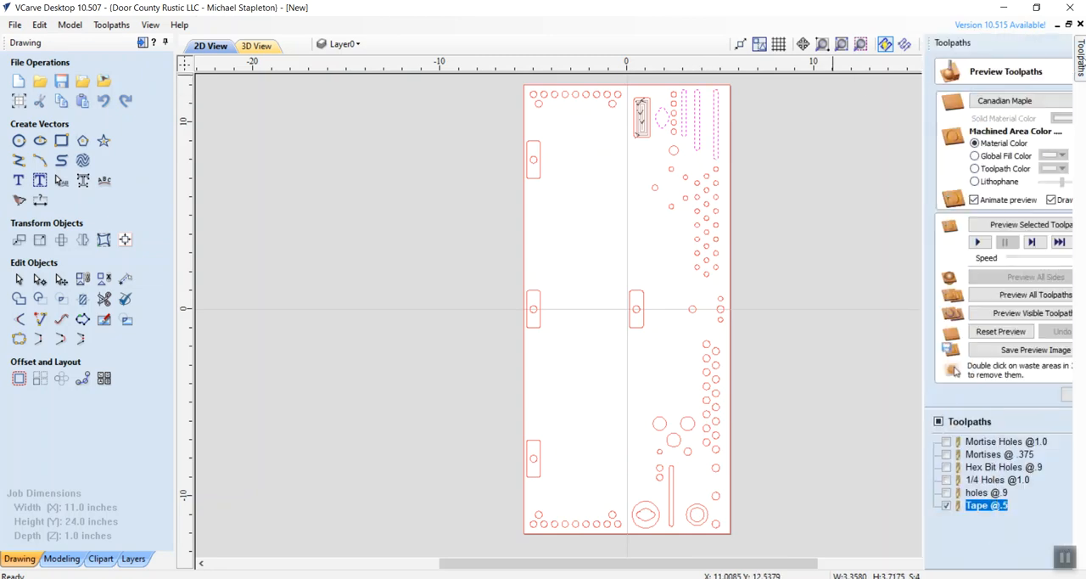
pyautogui.click(1031, 395)
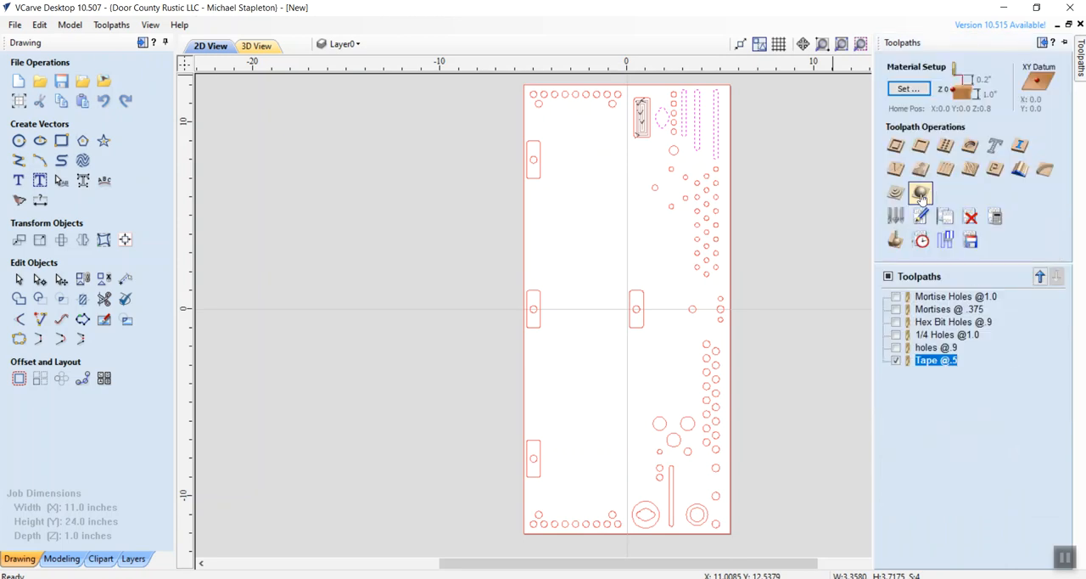
pyautogui.click(924, 155)
pyautogui.doubleClick(1008, 114)
pyautogui.write('1.')
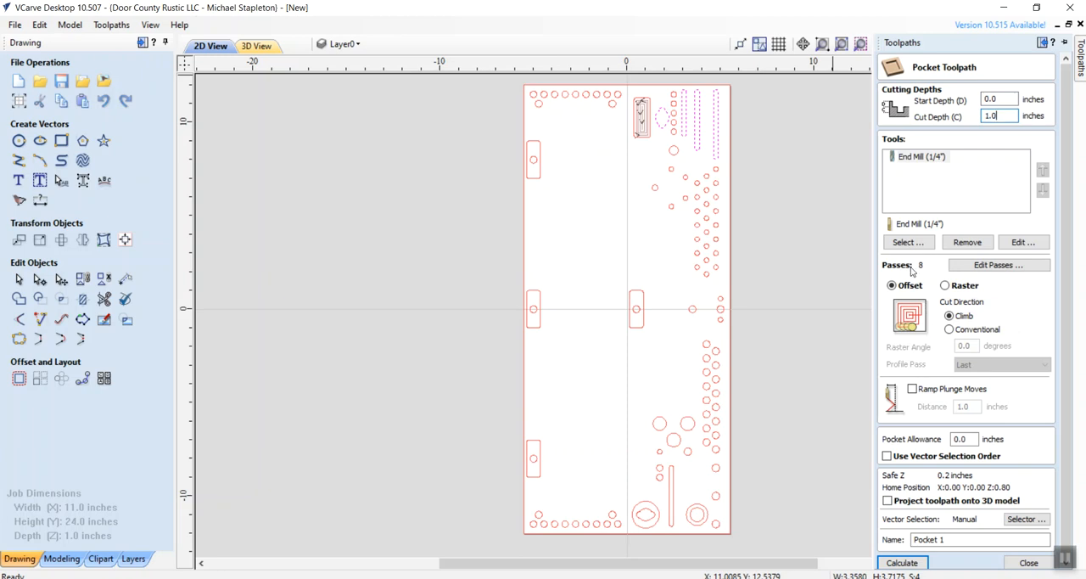
pyautogui.moveTo(967, 540); pyautogui.dragTo(880, 539)
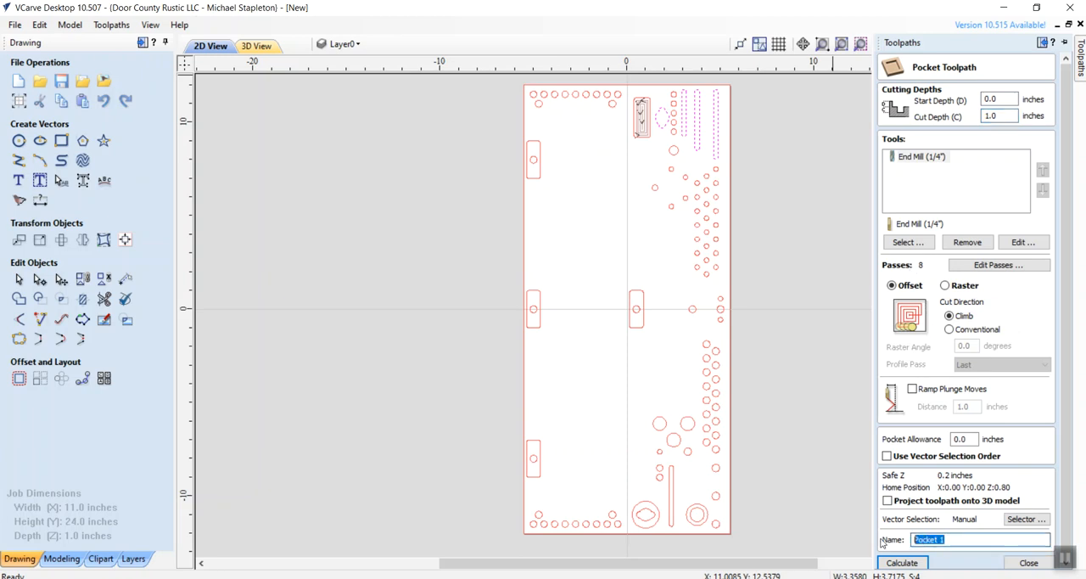
pyautogui.write('Slots')
pyautogui.click(893, 565)
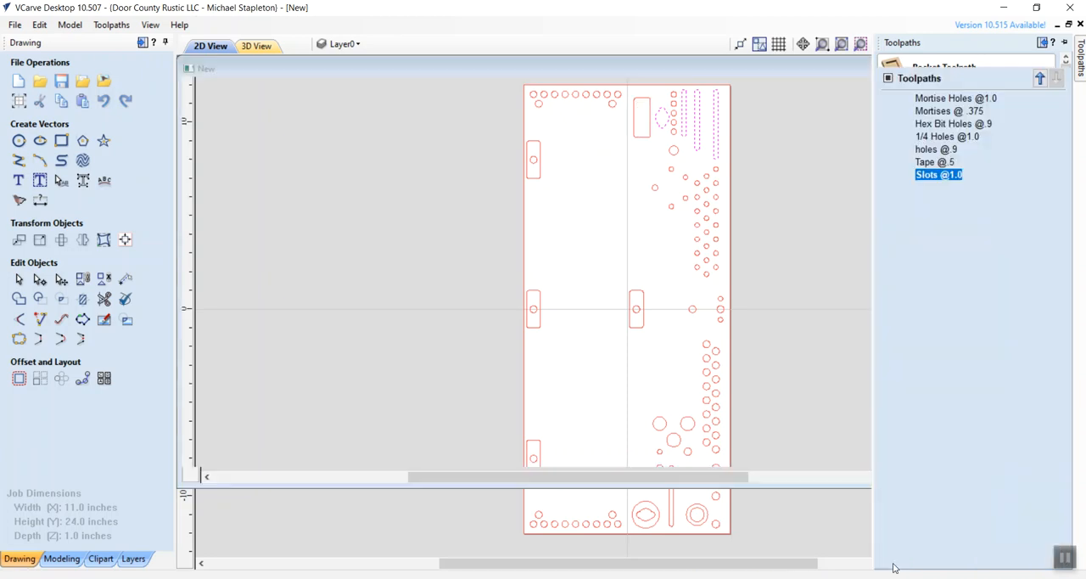
# - Examine the hole colours in the lower half of the tray in the SketchUp model
pyautogui.click(207, 48)
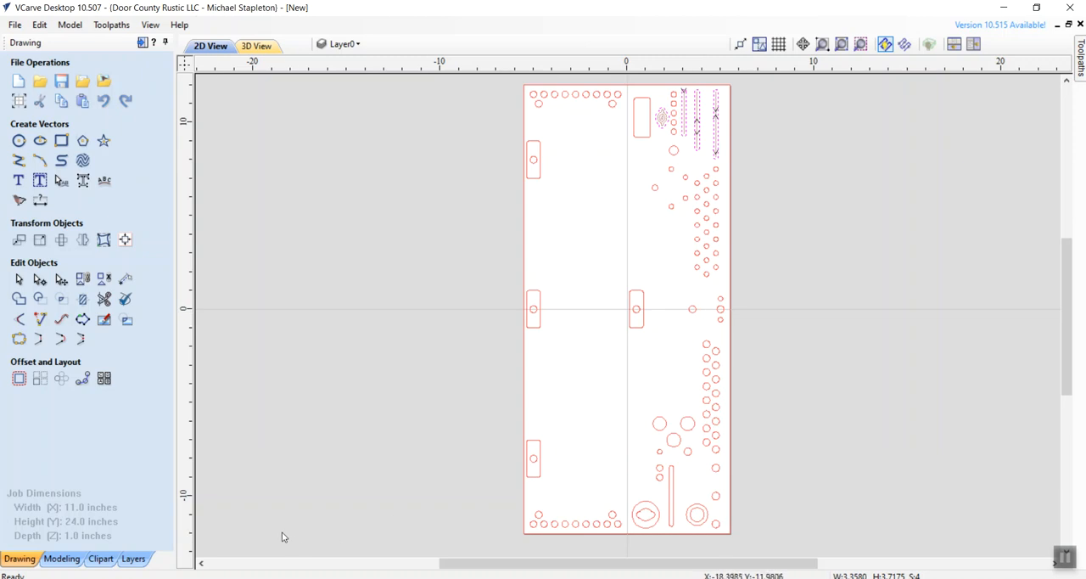
pyautogui.hotkey('alt', 'Tab')
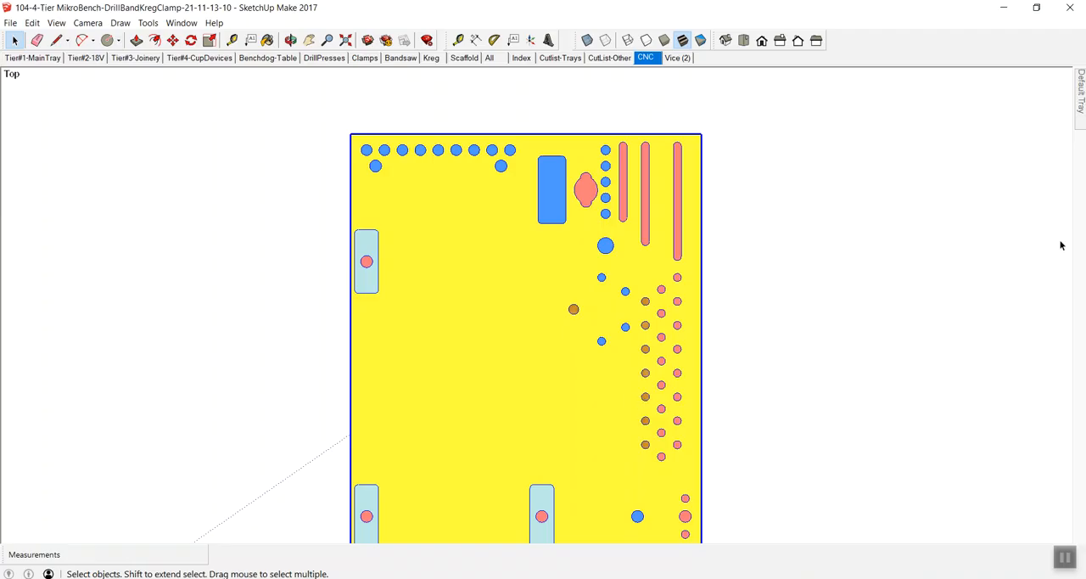
pyautogui.press('h')
pyautogui.moveTo(551, 307)
pyautogui.mouseDown()
pyautogui.moveTo(552, 213)
pyautogui.moveTo(570, 150)
pyautogui.moveTo(545, 152)
pyautogui.moveTo(550, 187)
pyautogui.mouseUp()
pyautogui.press('space')
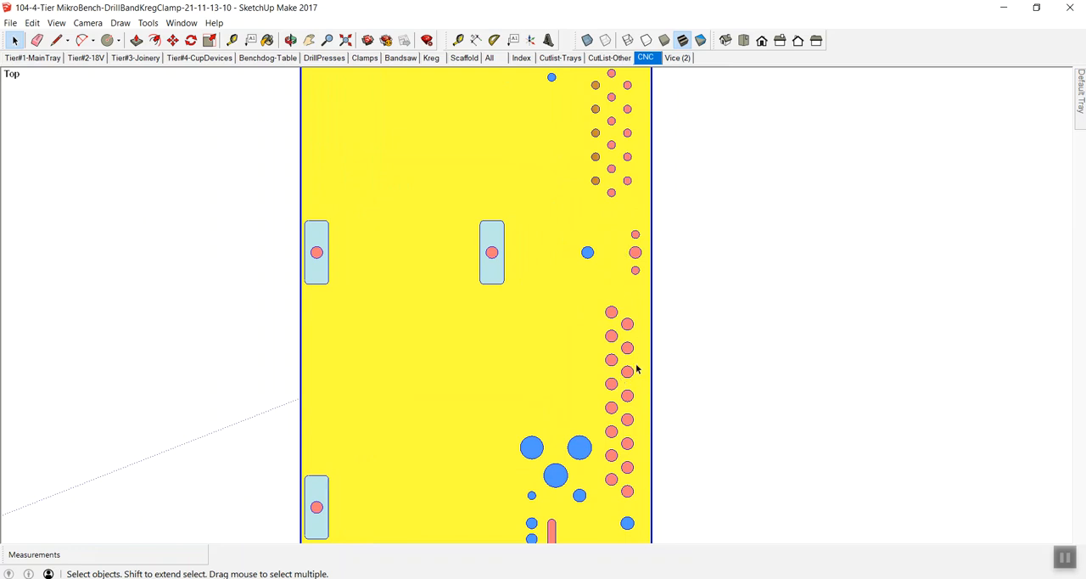
pyautogui.press('z')
pyautogui.moveTo(619, 319)
pyautogui.mouseDown()
pyautogui.moveTo(604, 373)
pyautogui.moveTo(667, 299)
pyautogui.mouseUp()
pyautogui.press('h')
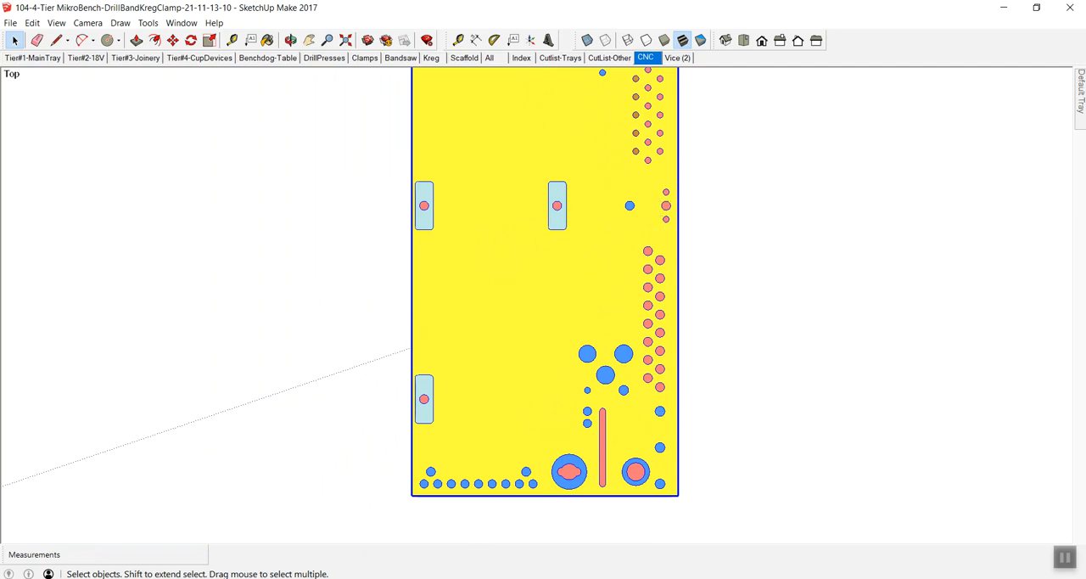
# - In VCarve's 2D view, select the two staggered hole columns in the lower half and the three holes above them, checking against the SketchUp model
pyautogui.moveTo(229, 577)
pyautogui.click(229, 532)
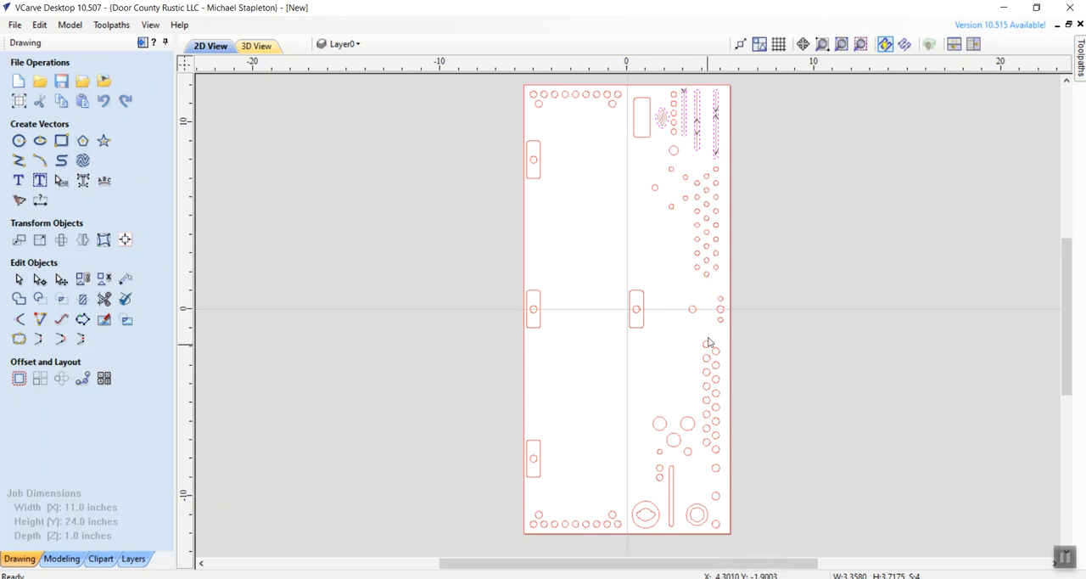
pyautogui.moveTo(709, 291); pyautogui.dragTo(726, 505)
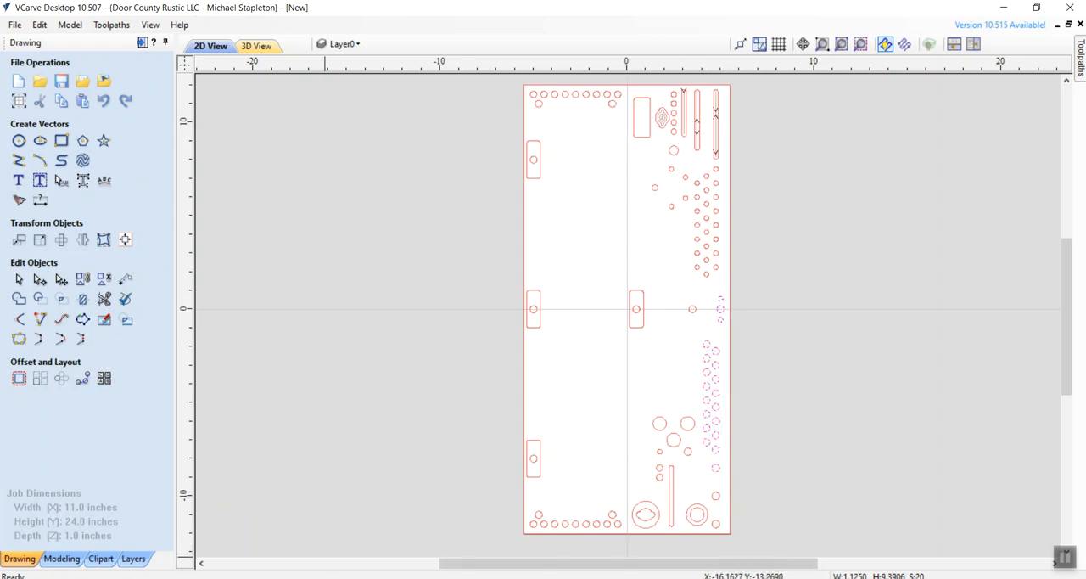
pyautogui.hotkey('alt', 'Tab')
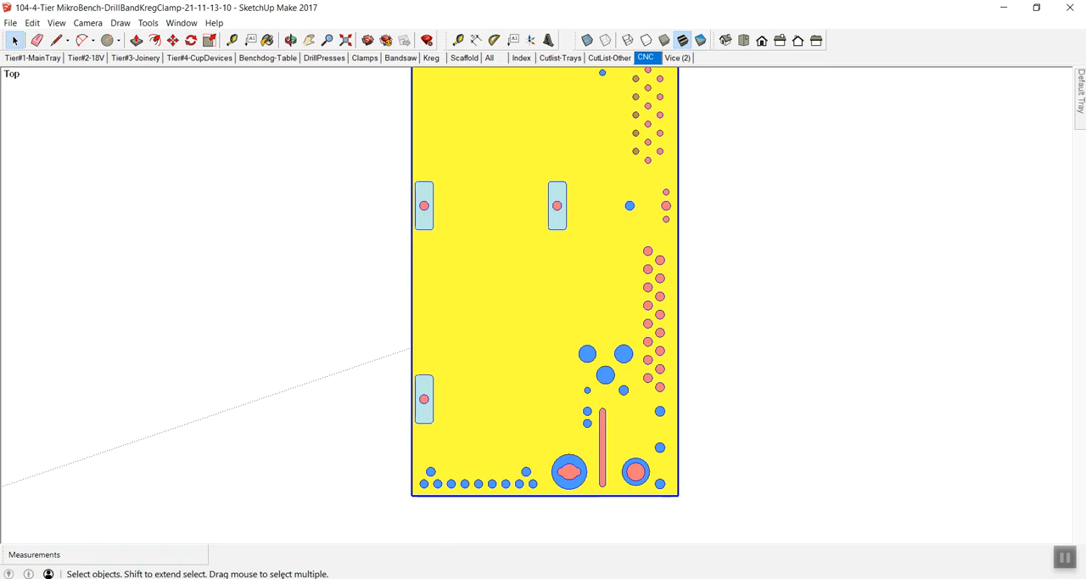
pyautogui.hotkey('alt', 'Tab')
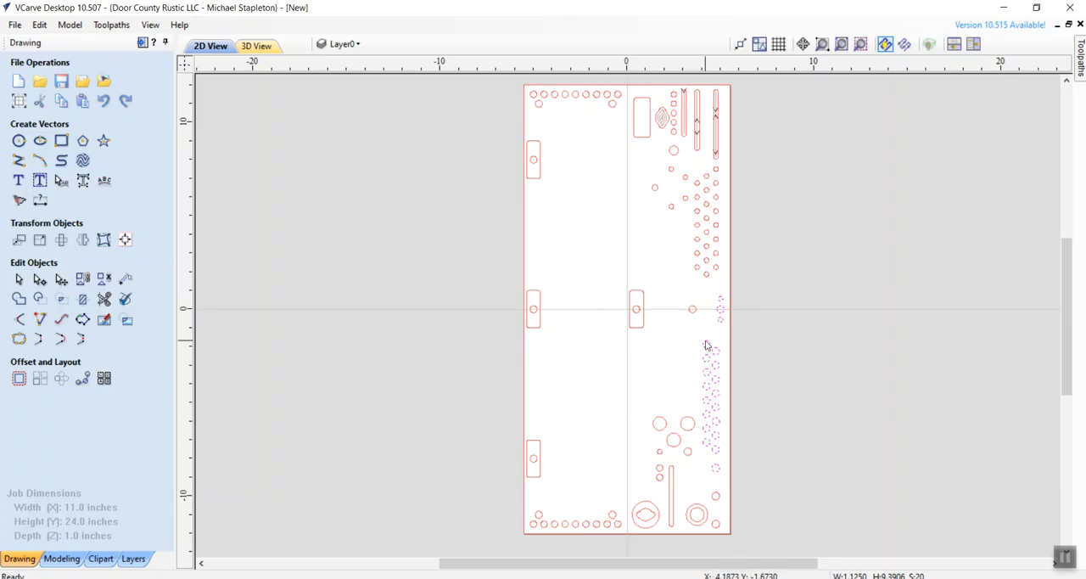
pyautogui.moveTo(702, 341); pyautogui.dragTo(726, 473)
pyautogui.moveTo(713, 287); pyautogui.dragTo(725, 329)
# - Calculate a pocket toolpath with a 1.0 inch cut depth for the selected holes, named Holes Right 1.00
pyautogui.moveTo(1081, 65)
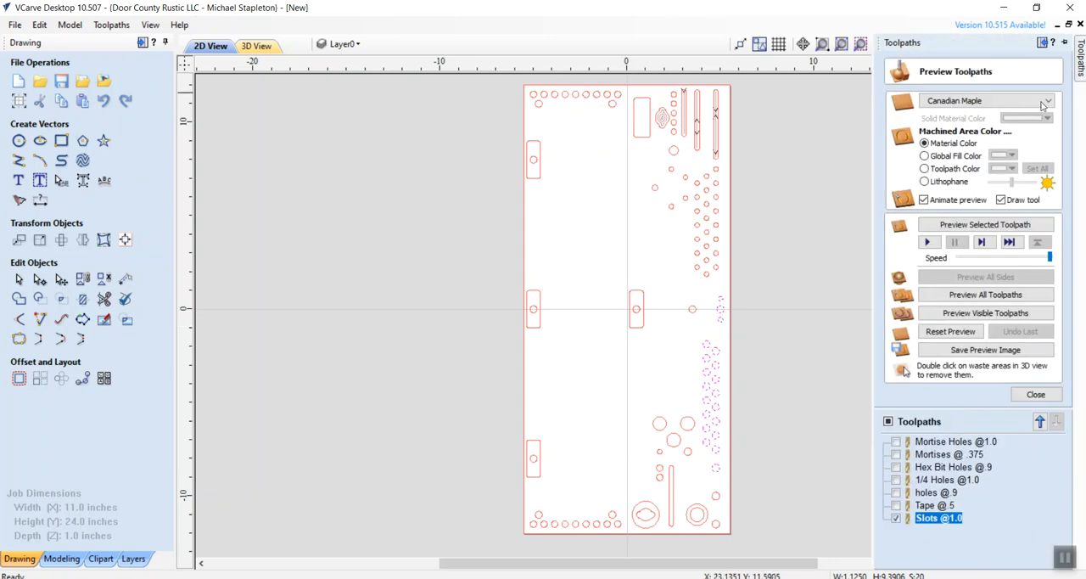
pyautogui.click(1036, 394)
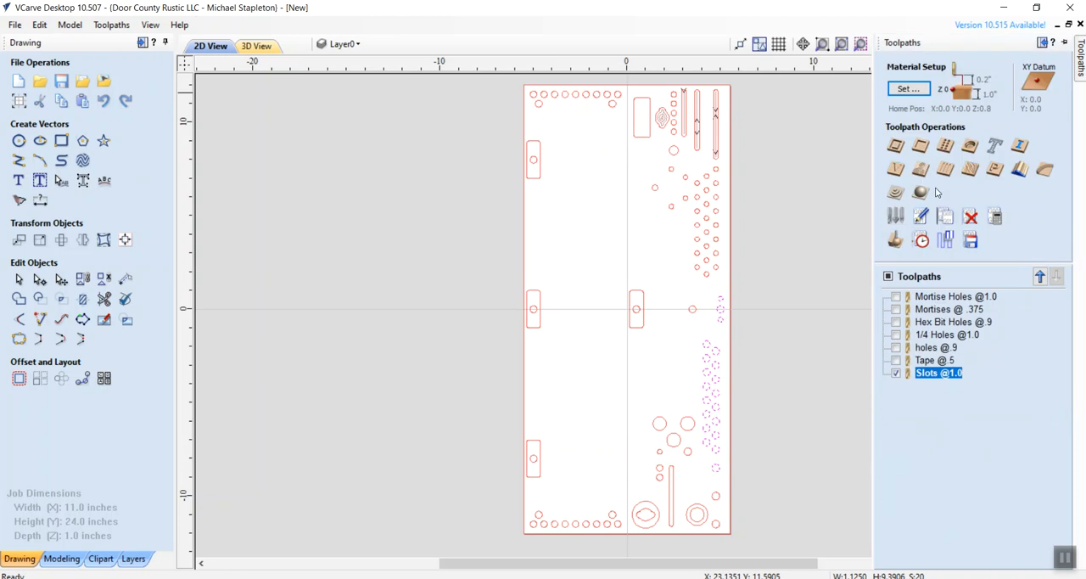
pyautogui.click(920, 145)
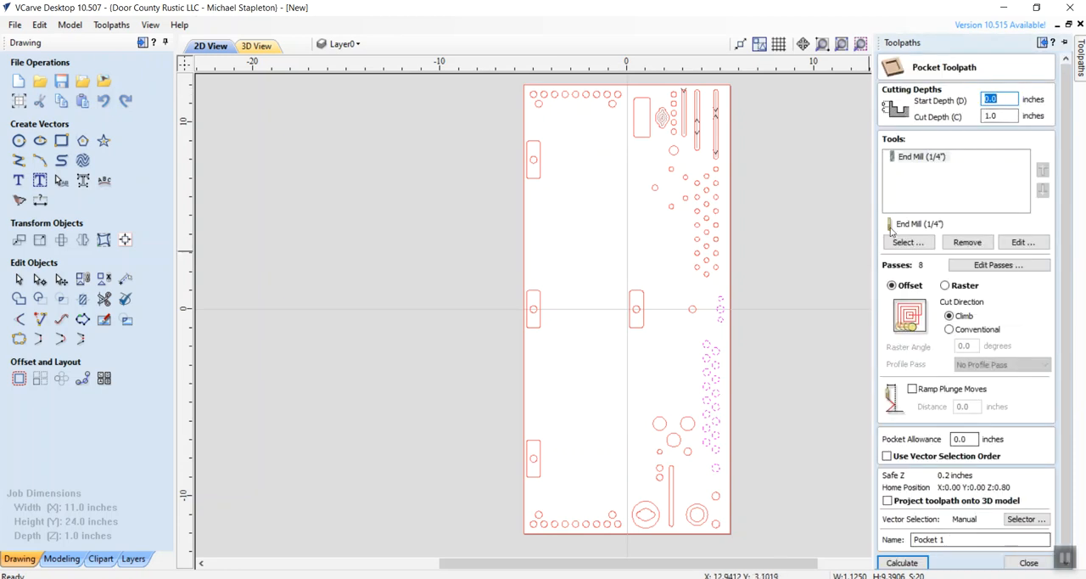
pyautogui.moveTo(956, 539); pyautogui.dragTo(885, 539)
pyautogui.write('Holes Righ')
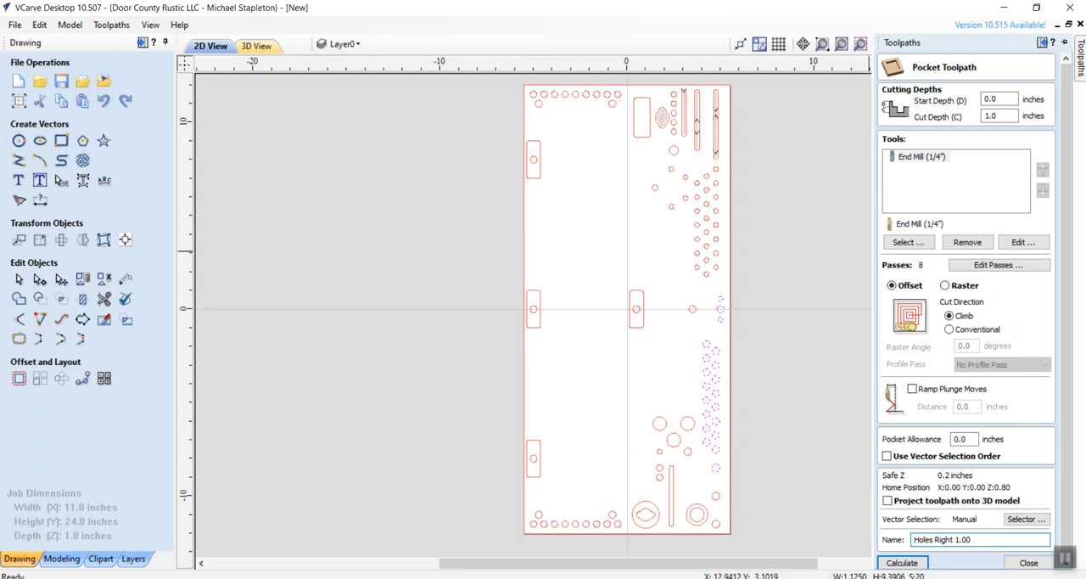
pyautogui.click(901, 562)
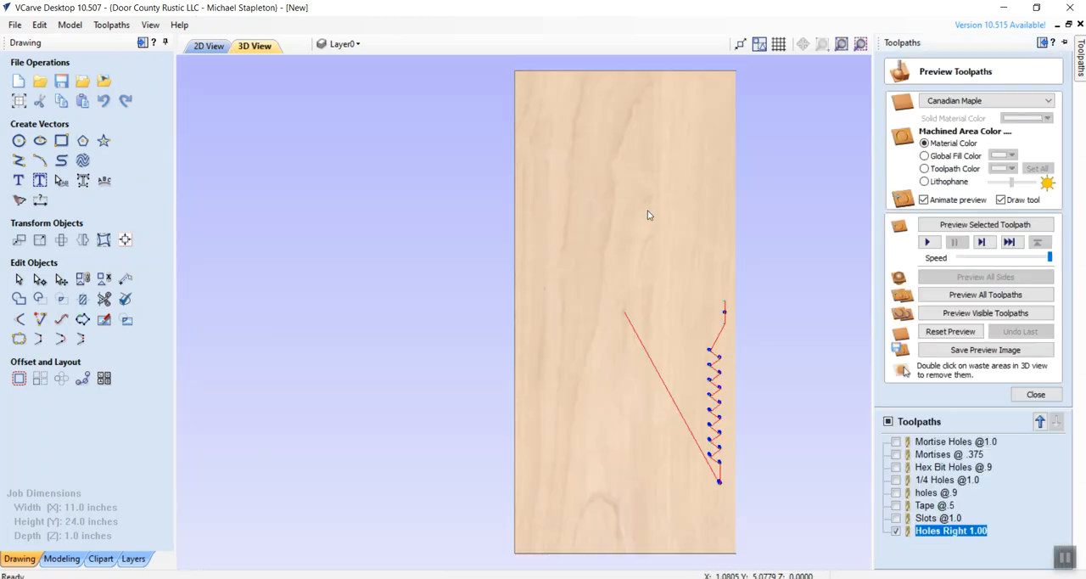
# - Select the remaining lower-right holes and the outer circles of the two large recesses, checking them against the blue areas in the SketchUp model
pyautogui.click(212, 47)
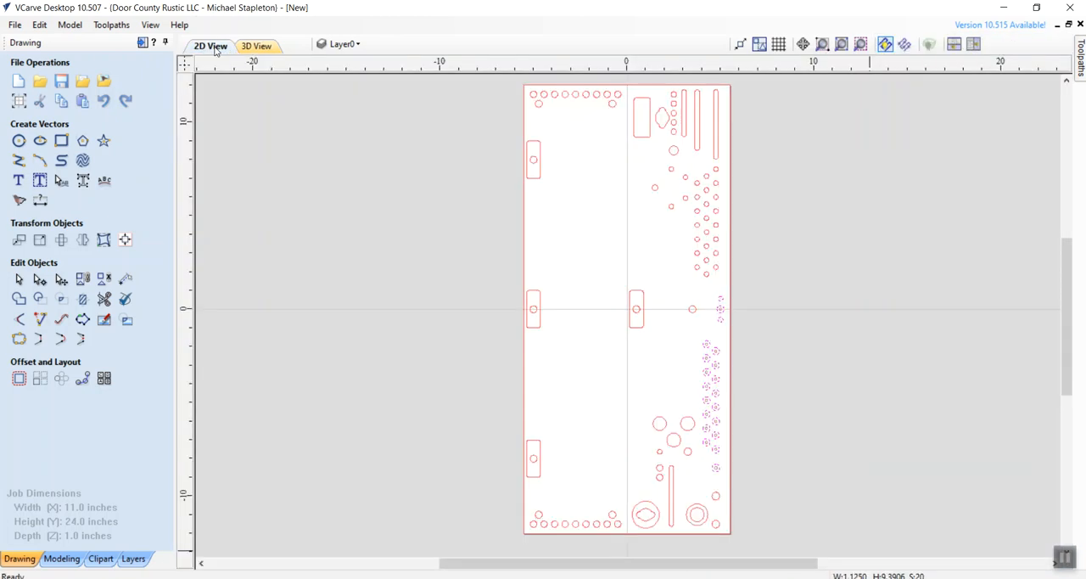
pyautogui.click(669, 406)
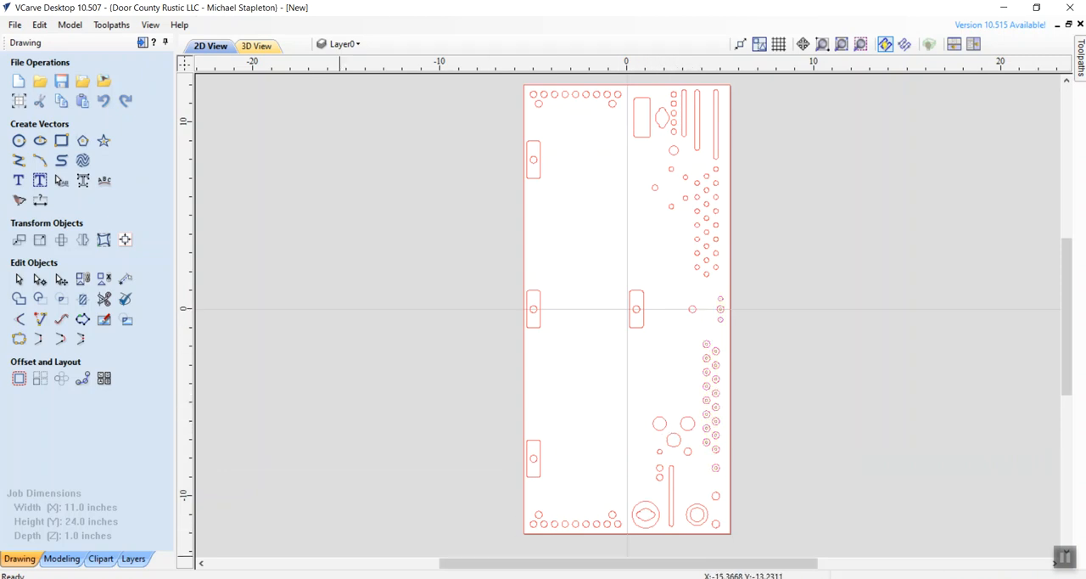
pyautogui.hotkey('alt', 'Tab')
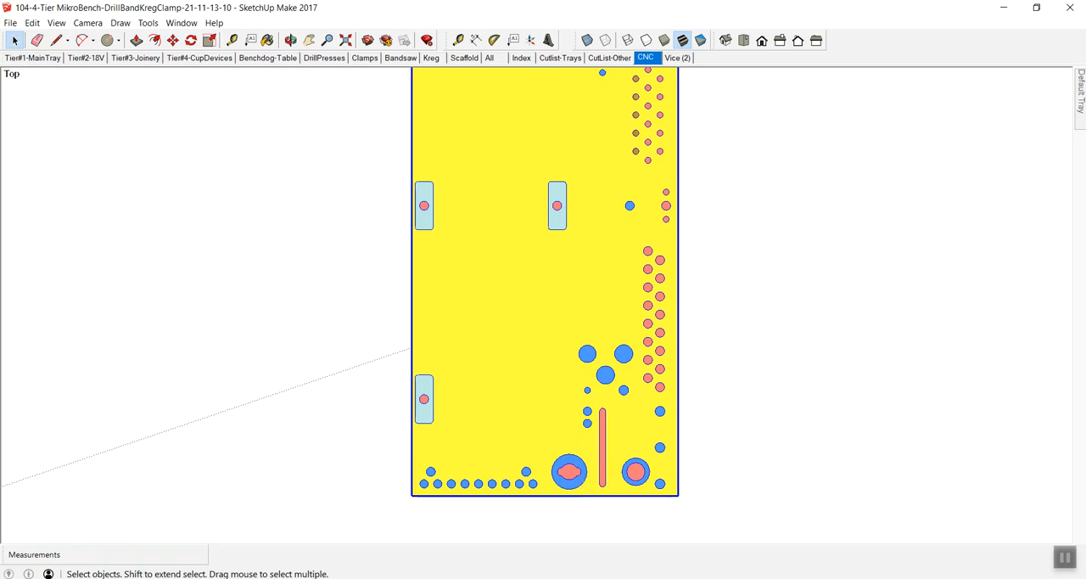
pyautogui.hotkey('alt', 'Tab')
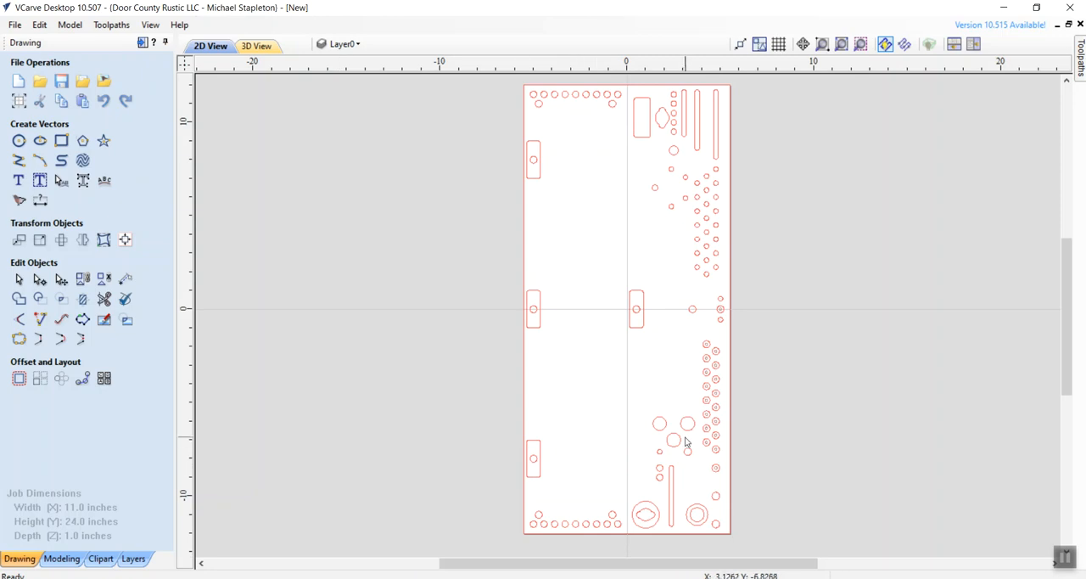
pyautogui.moveTo(642, 403)
pyautogui.mouseDown()
pyautogui.moveTo(696, 465)
pyautogui.moveTo(658, 485)
pyautogui.moveTo(666, 480)
pyautogui.moveTo(723, 537)
pyautogui.mouseUp()
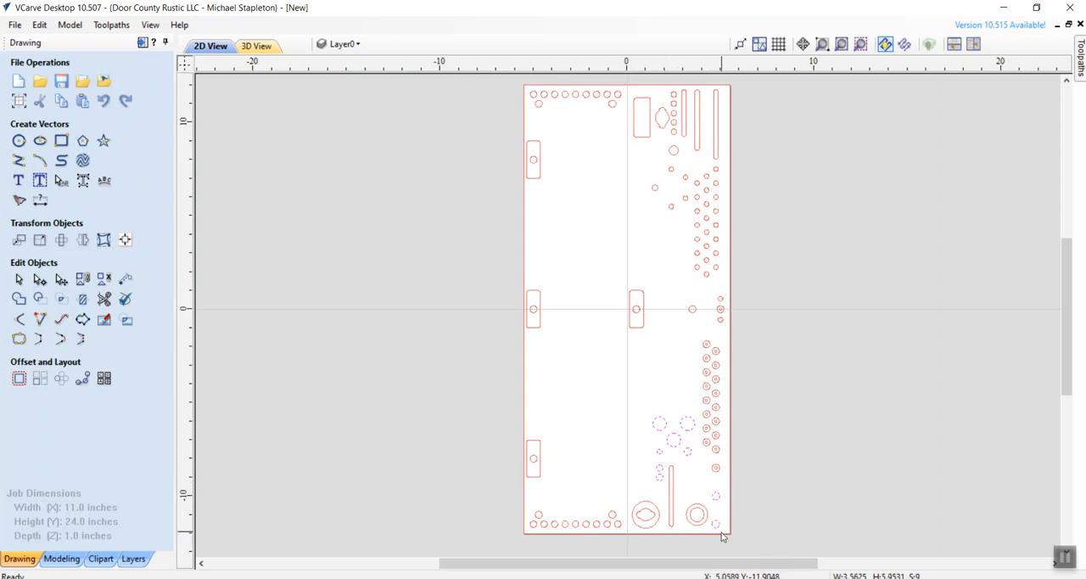
pyautogui.hotkey('alt', 'Tab')
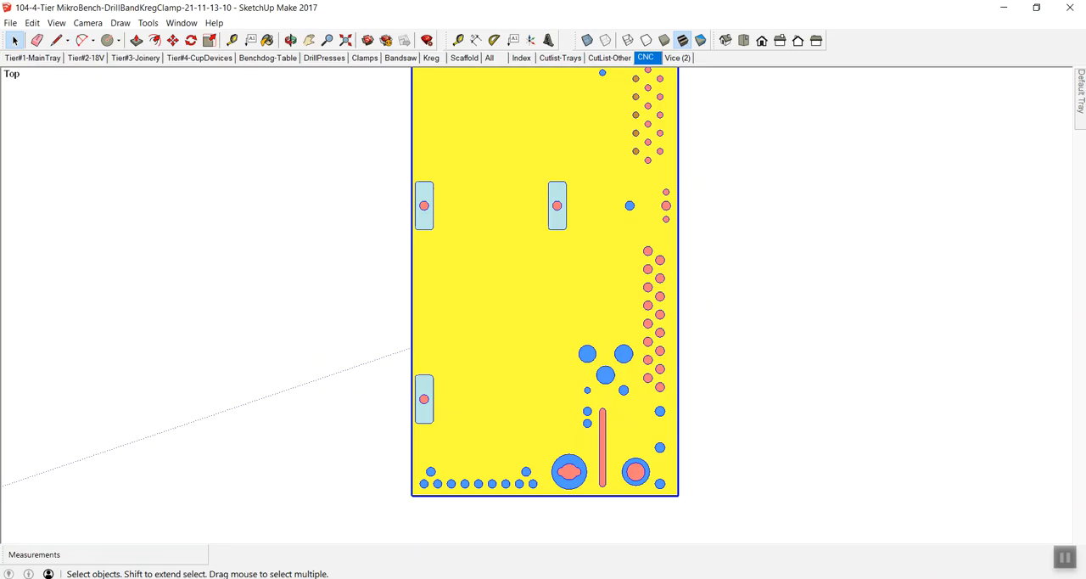
pyautogui.hotkey('alt', 'Tab')
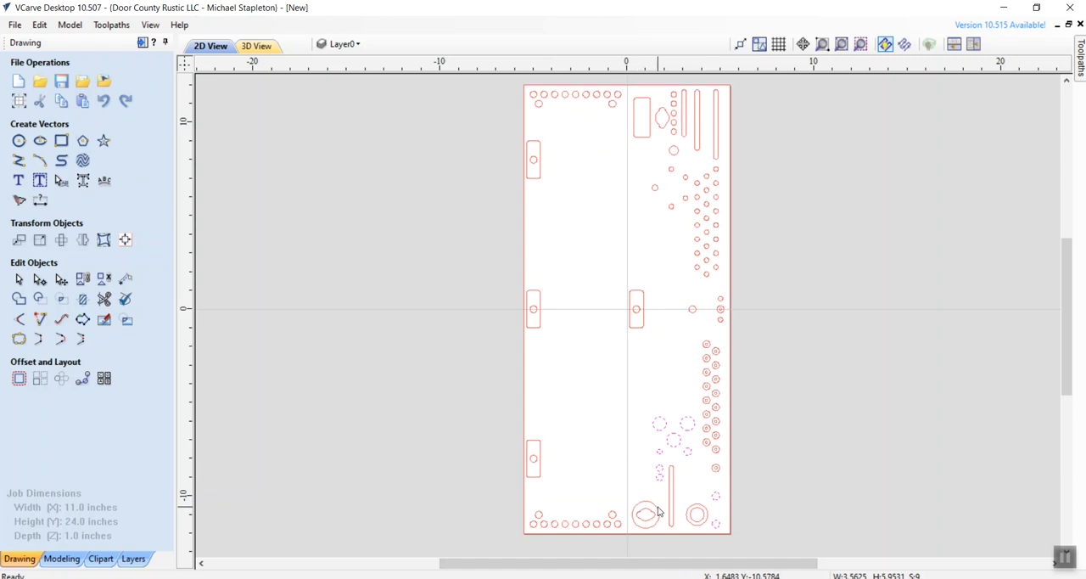
pyautogui.keyDown('shift'); pyautogui.click(656, 510); pyautogui.keyUp('shift')
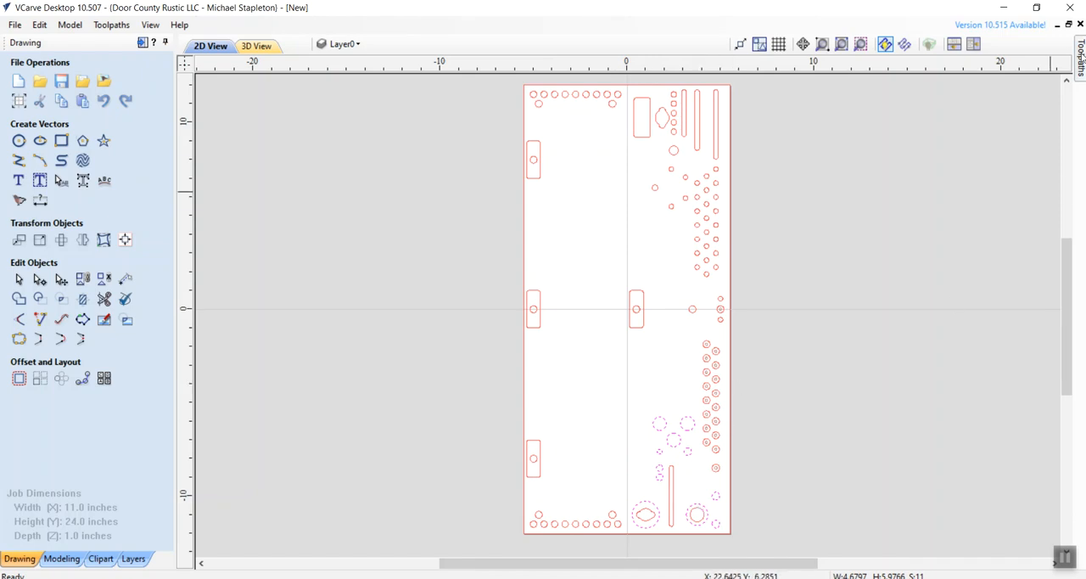
# - Calculate a pocket toolpath with a .9 inch cut depth for the selected holes and circles, named More Holes @.9
pyautogui.moveTo(1082, 58)
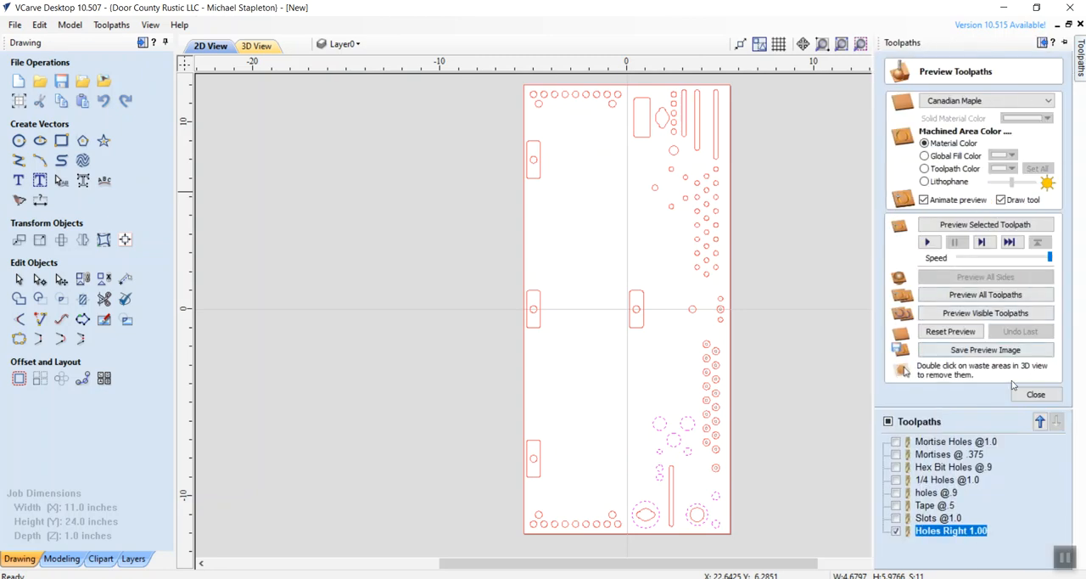
pyautogui.click(1034, 396)
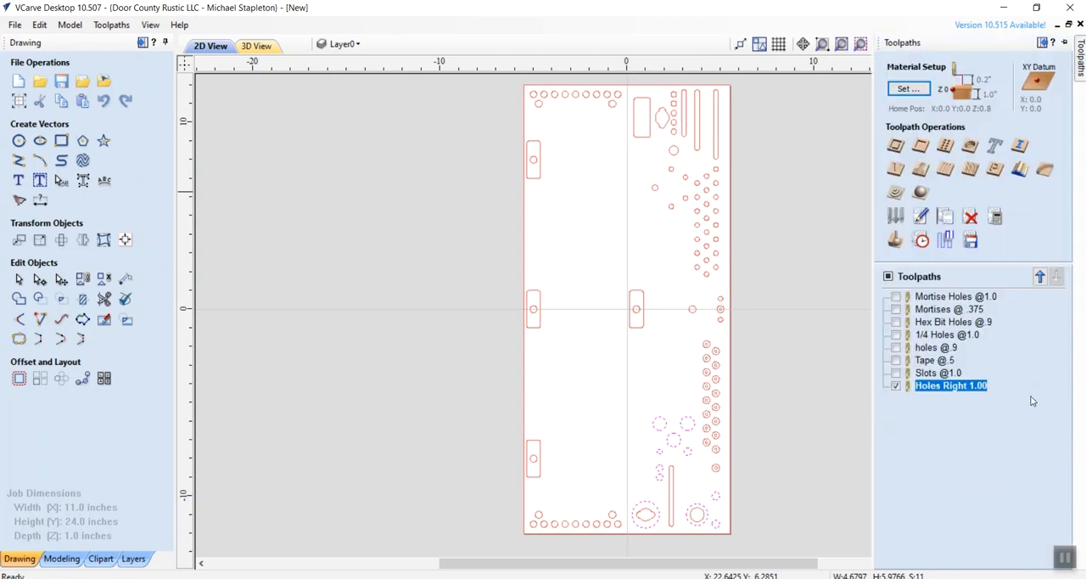
pyautogui.click(922, 147)
pyautogui.click(988, 116)
pyautogui.write('.9')
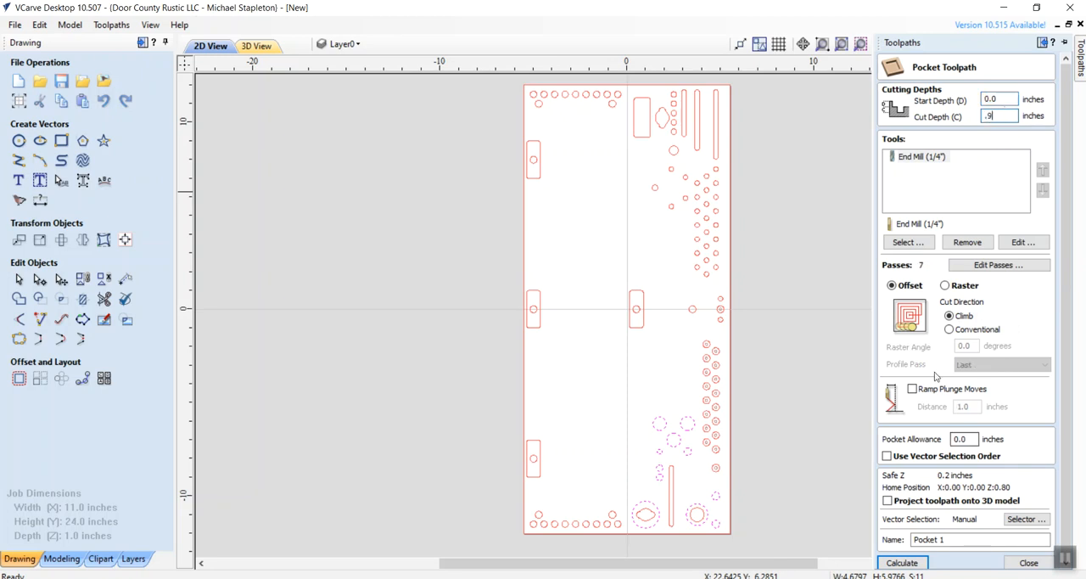
pyautogui.moveTo(948, 539); pyautogui.dragTo(897, 534)
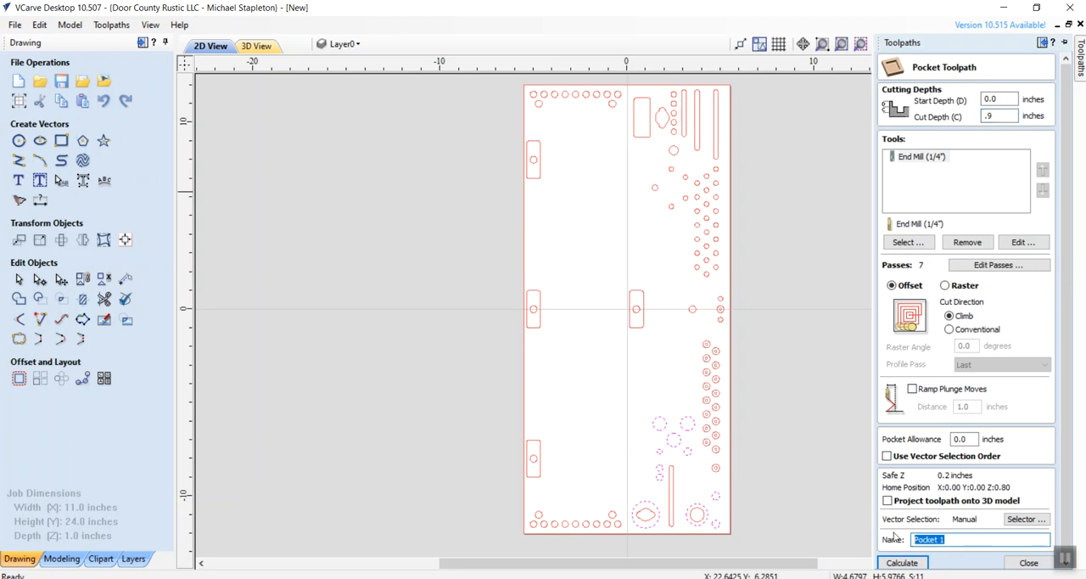
pyautogui.write('More Holes @.9')
pyautogui.click(908, 563)
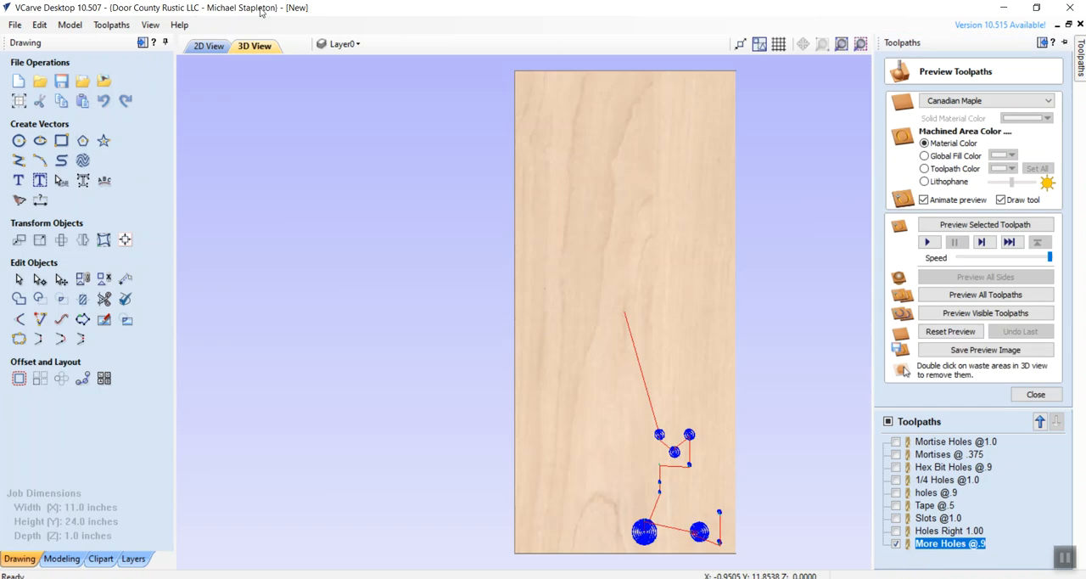
# - Calculate a pocket toolpath with a 1.0 inch cut depth for the long vertical slot between the two large recesses, named Slot Pull Thru
pyautogui.click(208, 45)
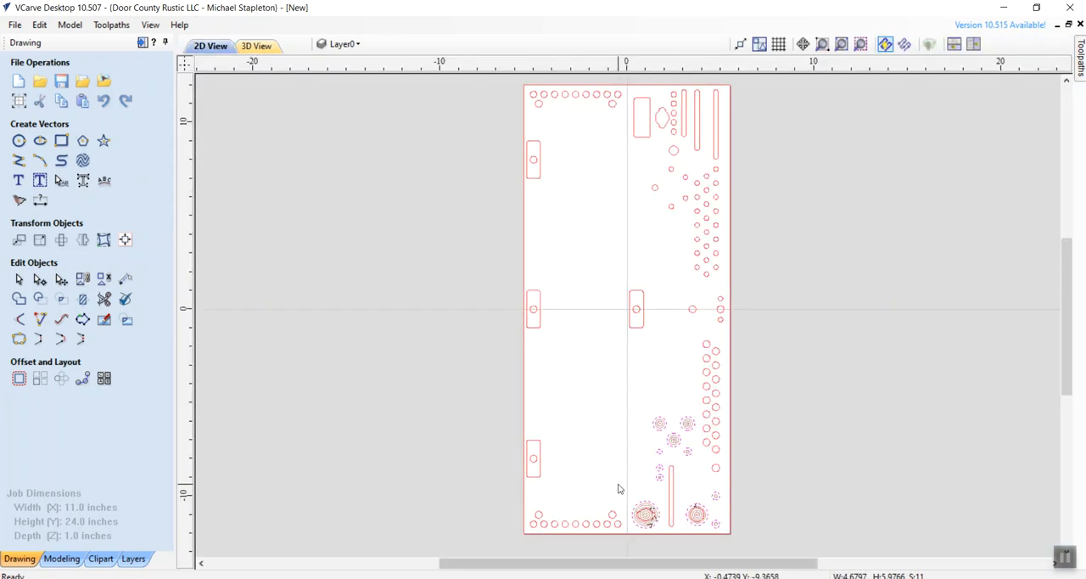
pyautogui.click(670, 499)
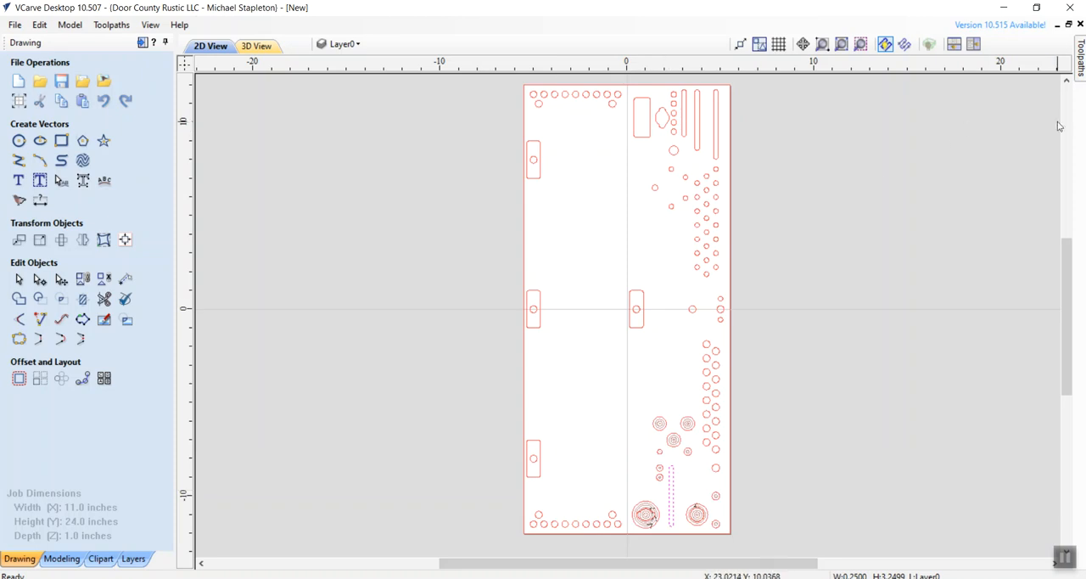
pyautogui.click(1080, 59)
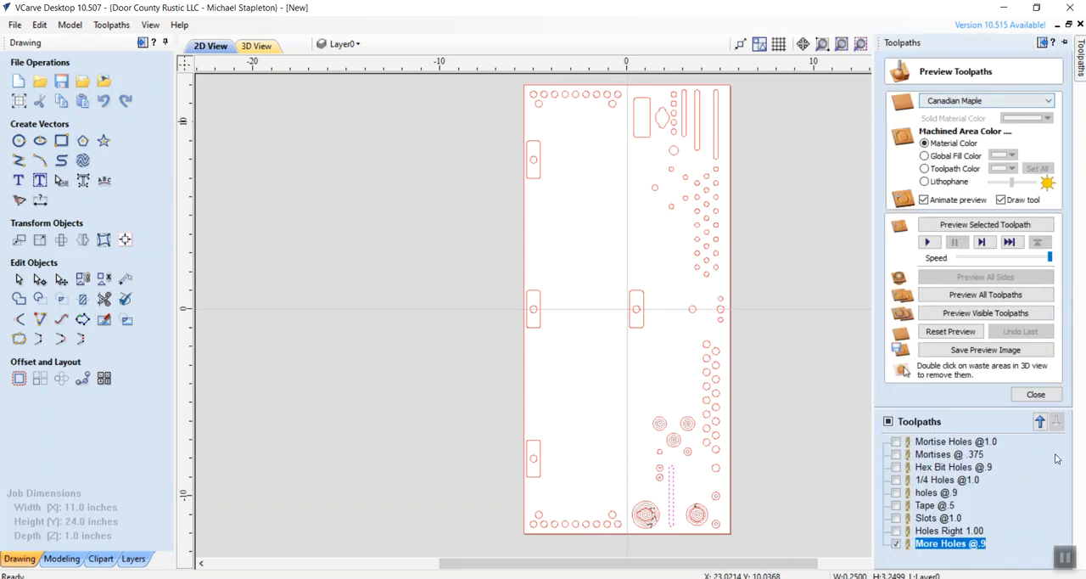
pyautogui.click(1037, 395)
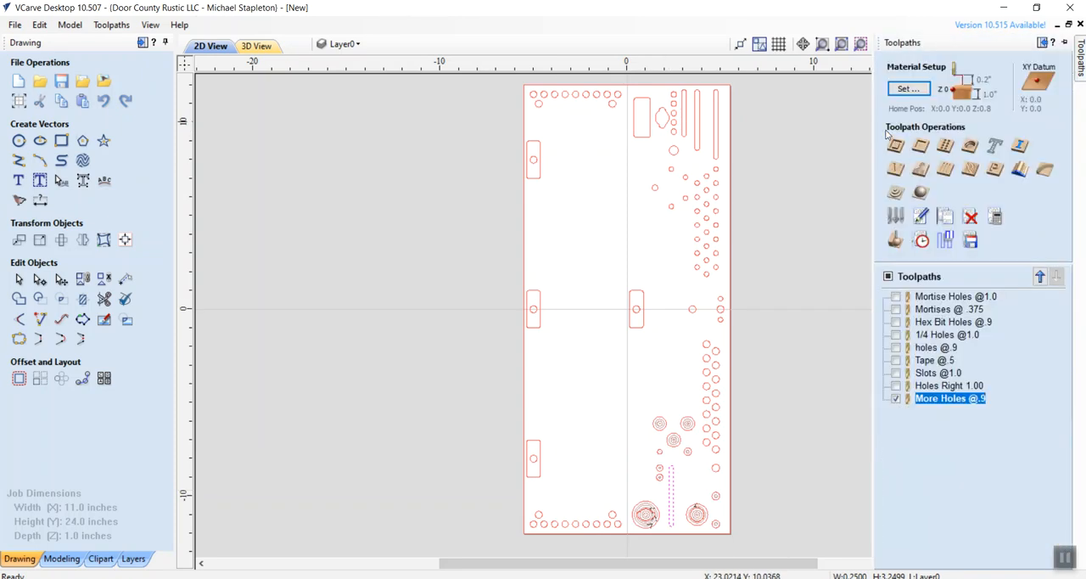
pyautogui.click(923, 147)
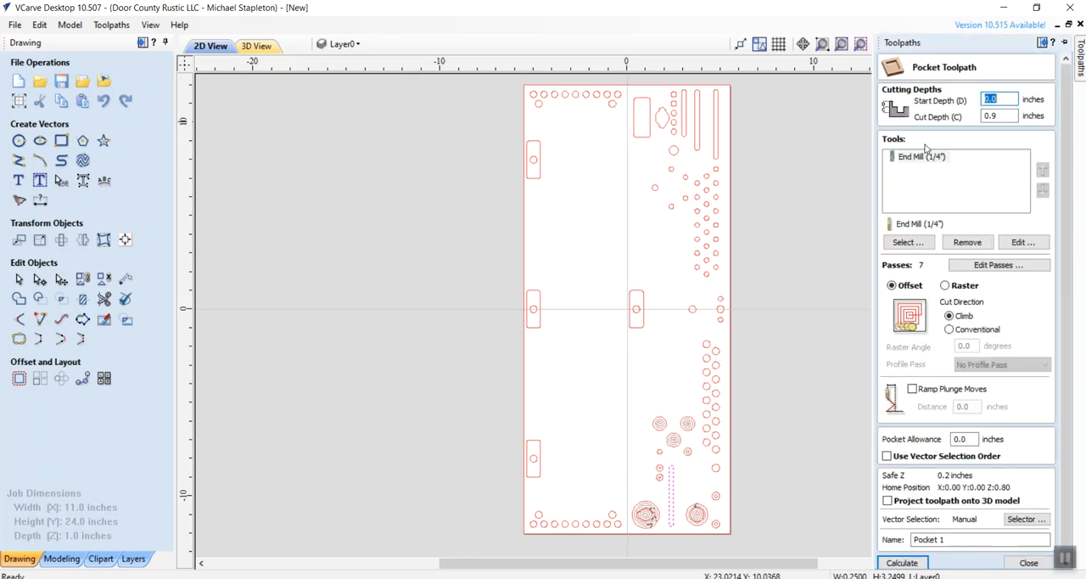
pyautogui.doubleClick(989, 115)
pyautogui.write('1.')
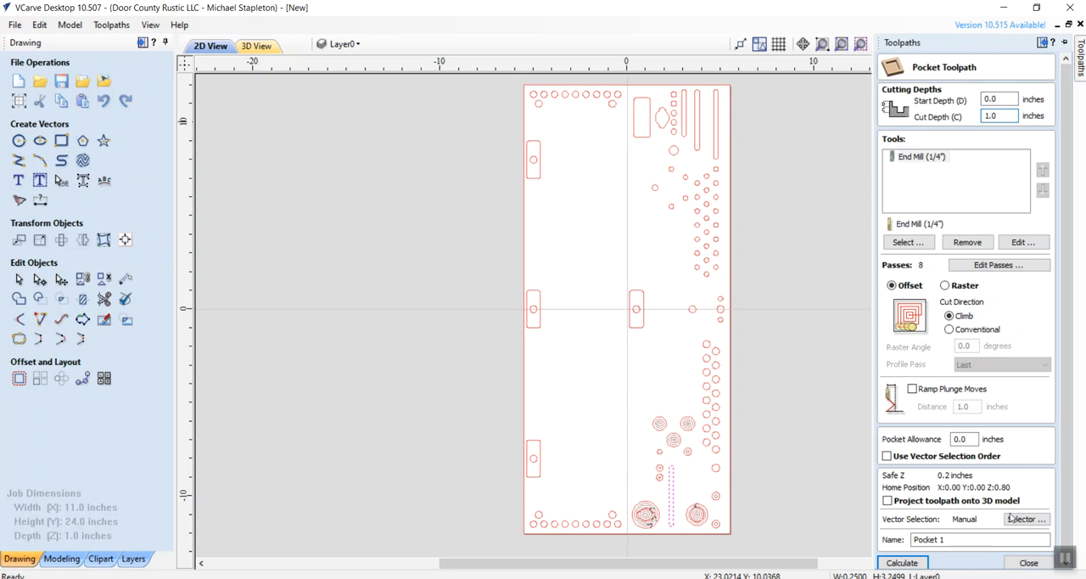
pyautogui.moveTo(955, 540); pyautogui.dragTo(888, 543)
pyautogui.write('Slot Pull Thru')
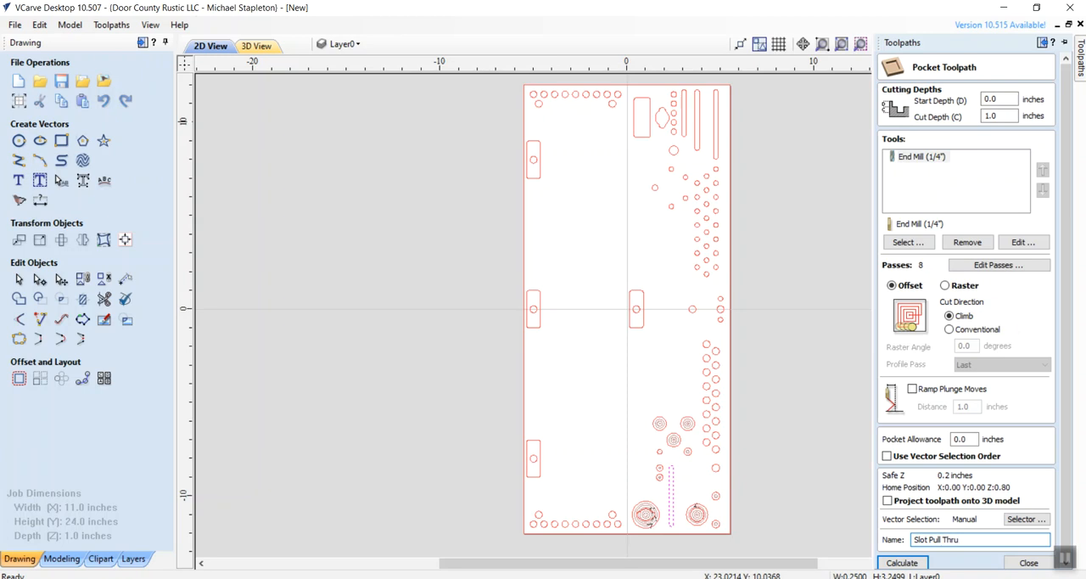
pyautogui.click(902, 563)
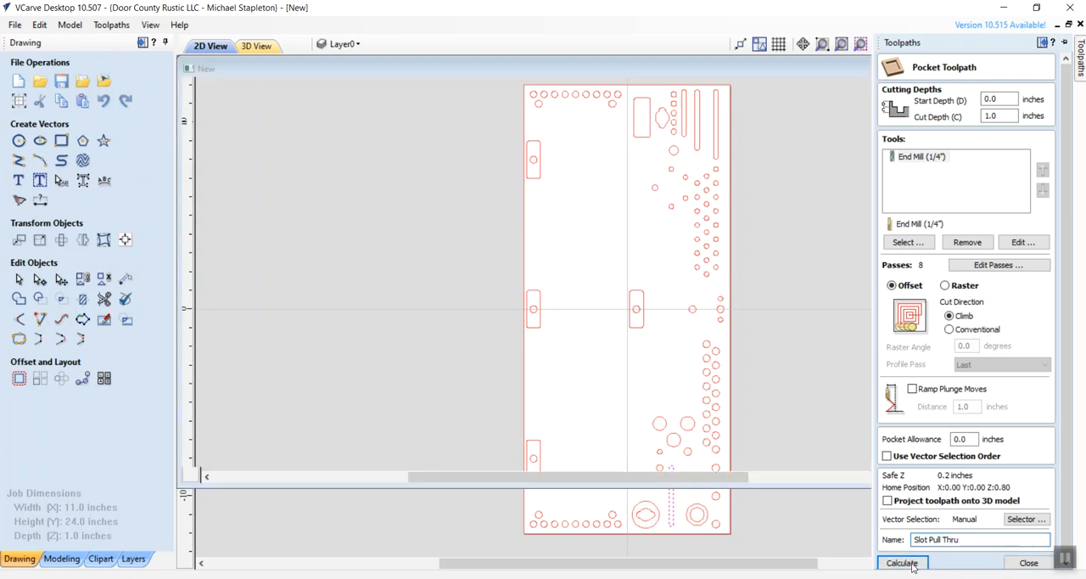
# - Select the inner outlines of the two large recesses in the 2D view, checking them against the SketchUp model
pyautogui.click(210, 46)
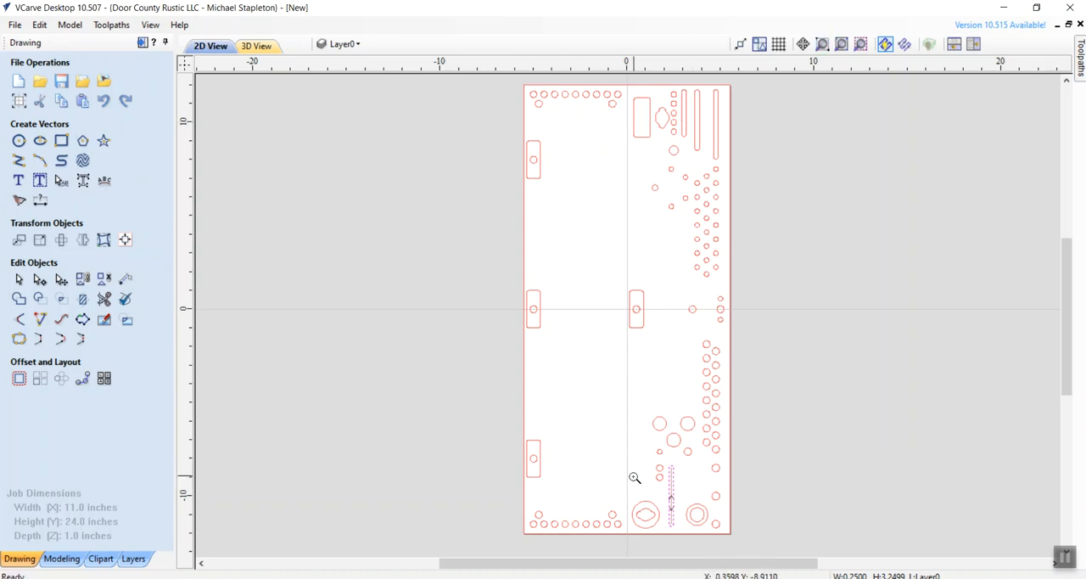
pyautogui.moveTo(623, 482); pyautogui.dragTo(734, 531)
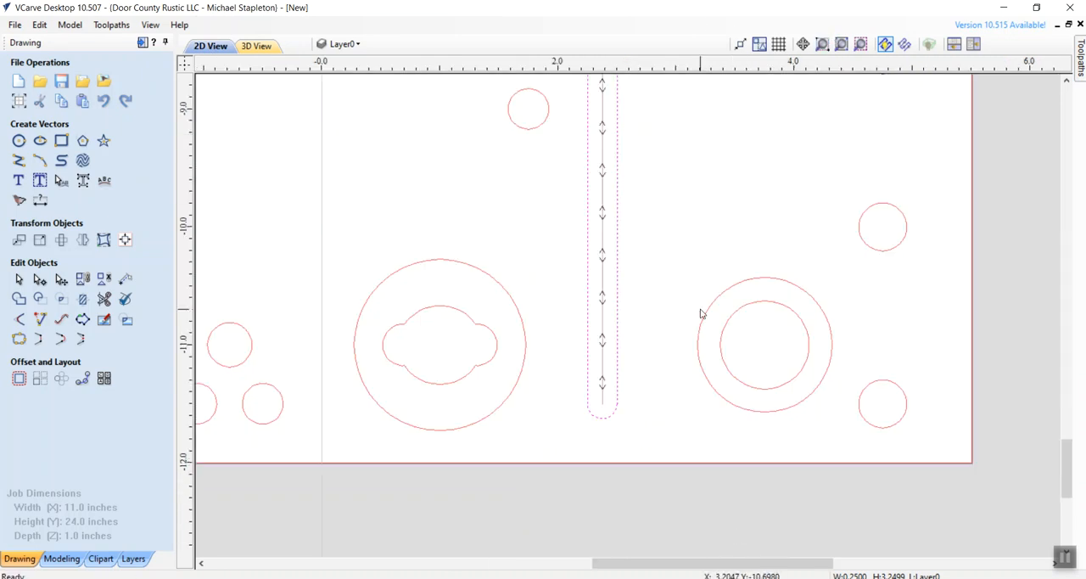
pyautogui.hotkey('alt', 'Tab')
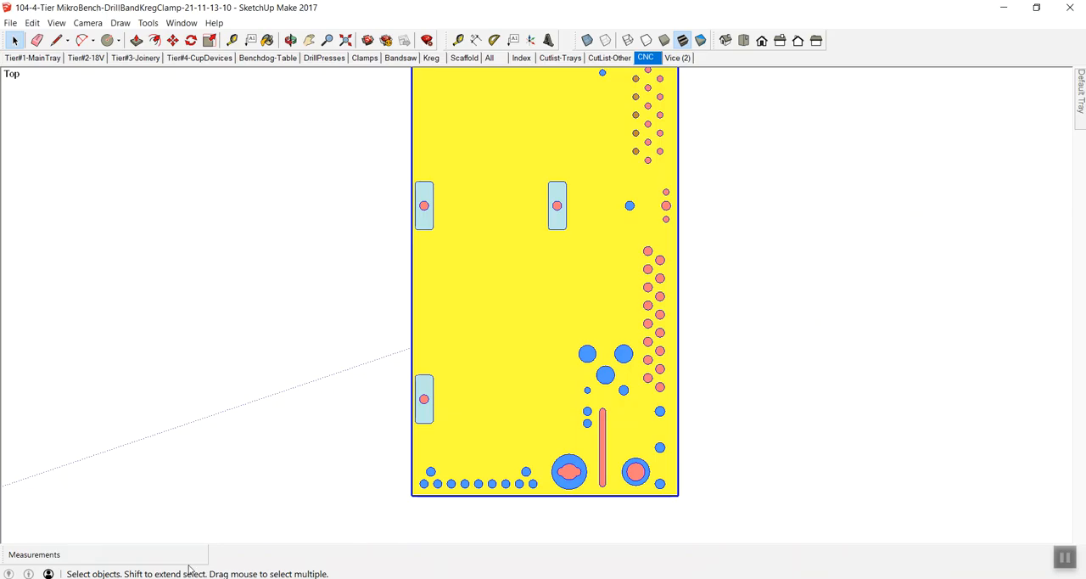
pyautogui.click(230, 578)
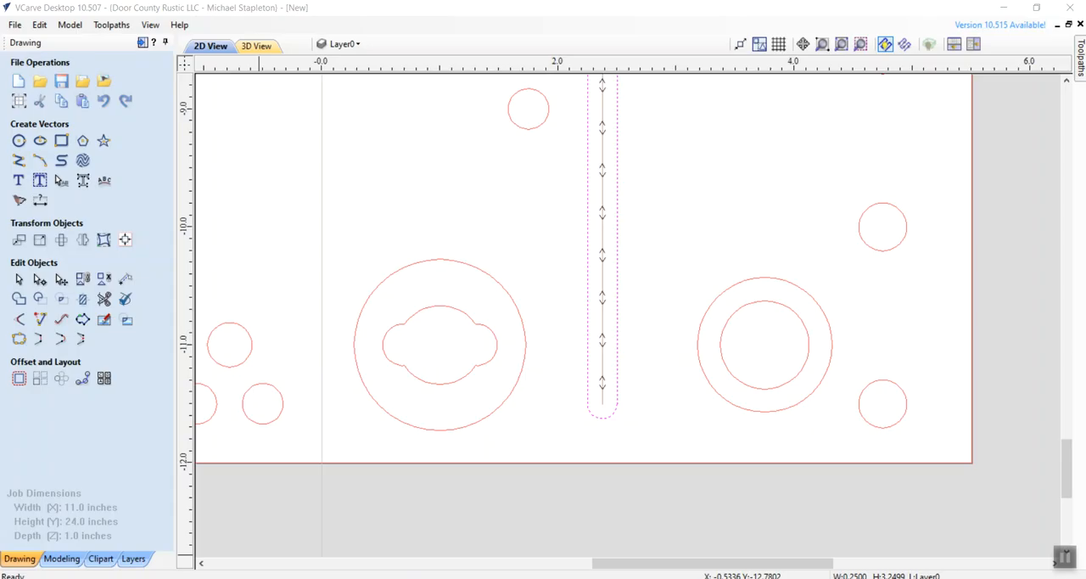
pyautogui.click(461, 313)
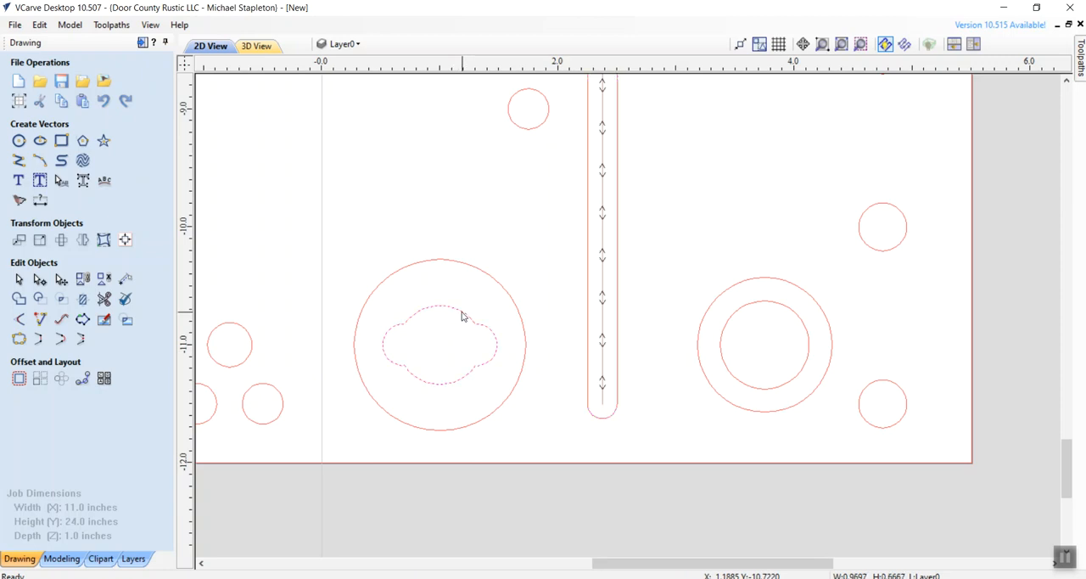
pyautogui.keyDown('shift'); pyautogui.click(763, 304); pyautogui.keyUp('shift')
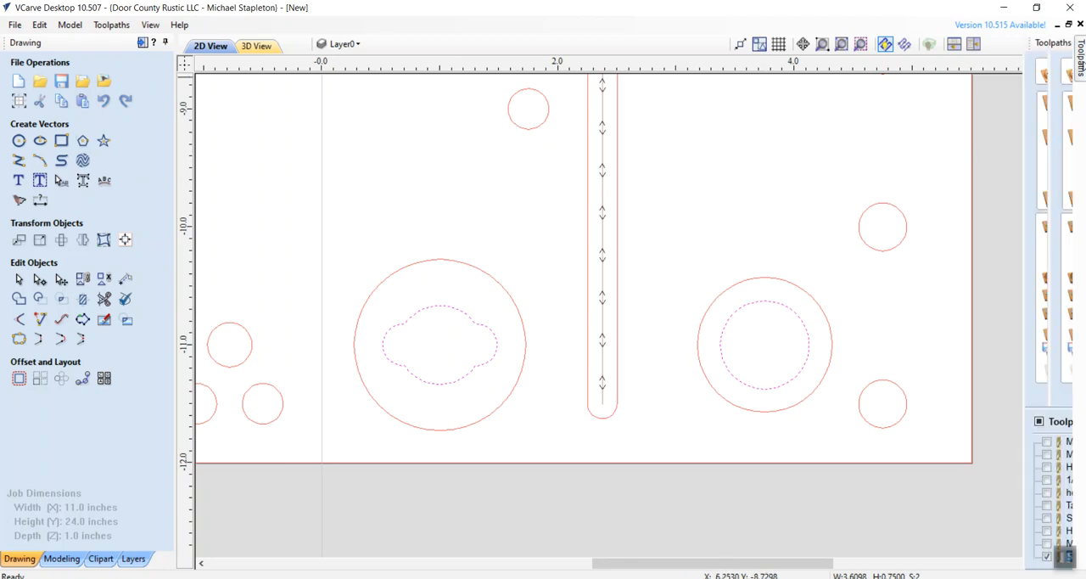
# - Calculate a pocket toolpath for the inner outlines with start depth .9 and cut depth .1 inches, named Glue Inners Start .9 +.1
pyautogui.click(1079, 52)
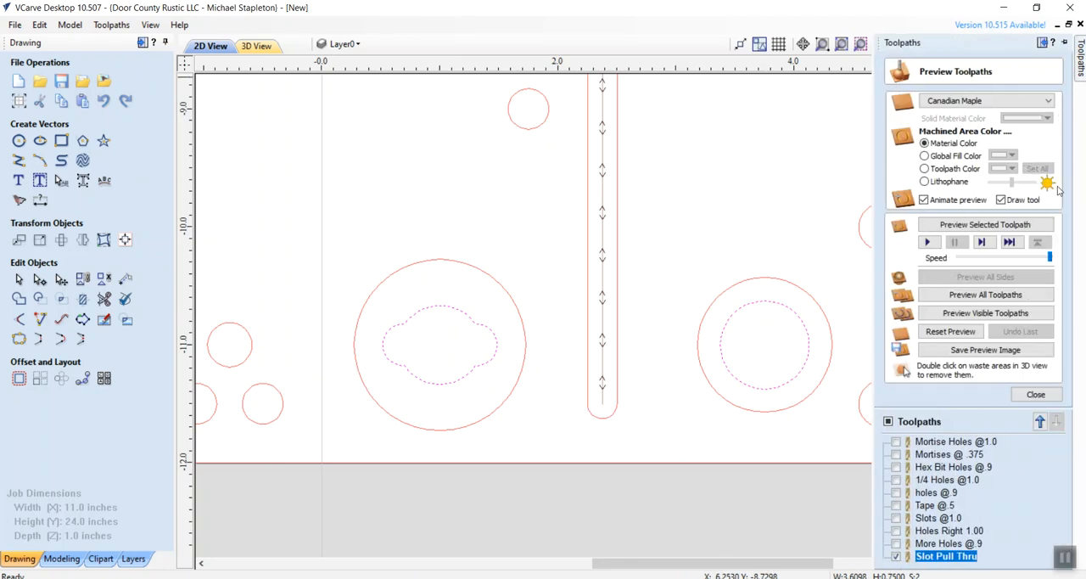
pyautogui.click(1035, 394)
pyautogui.click(921, 145)
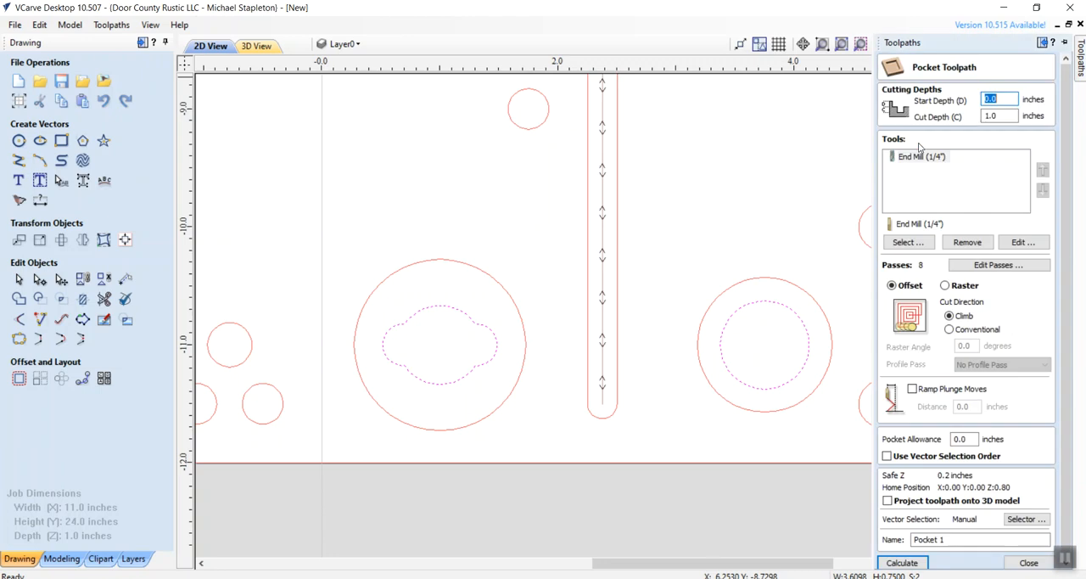
pyautogui.moveTo(987, 99); pyautogui.dragTo(998, 98)
pyautogui.write('.9')
pyautogui.moveTo(986, 116); pyautogui.dragTo(999, 116)
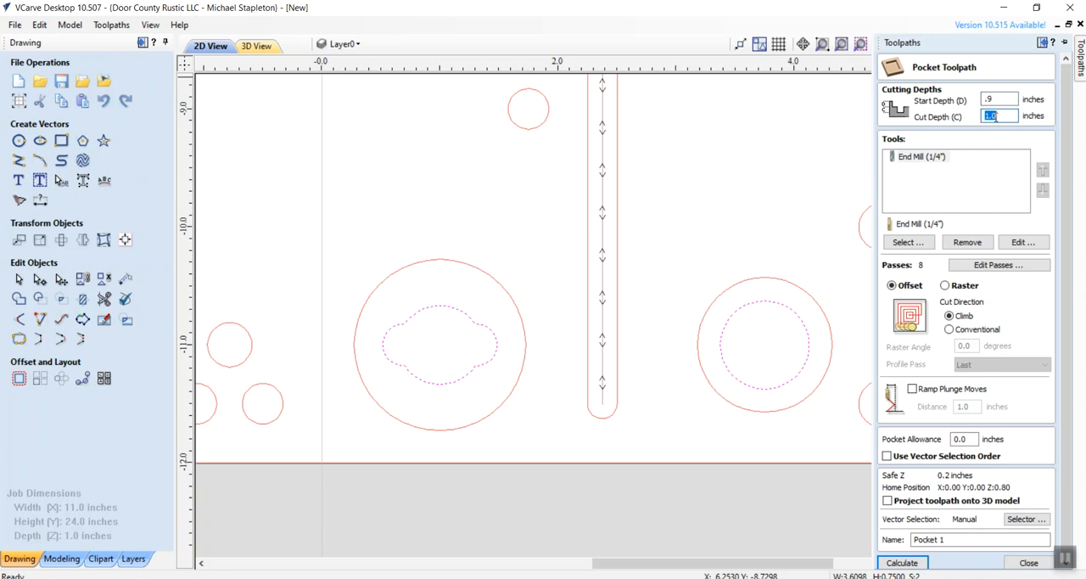
pyautogui.write('.1')
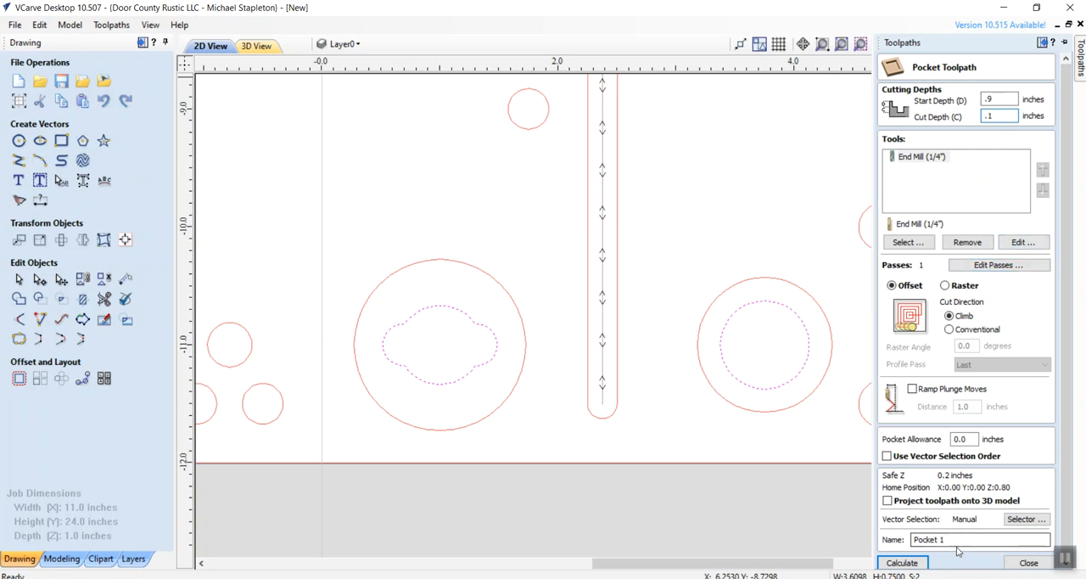
pyautogui.moveTo(957, 541); pyautogui.dragTo(885, 544)
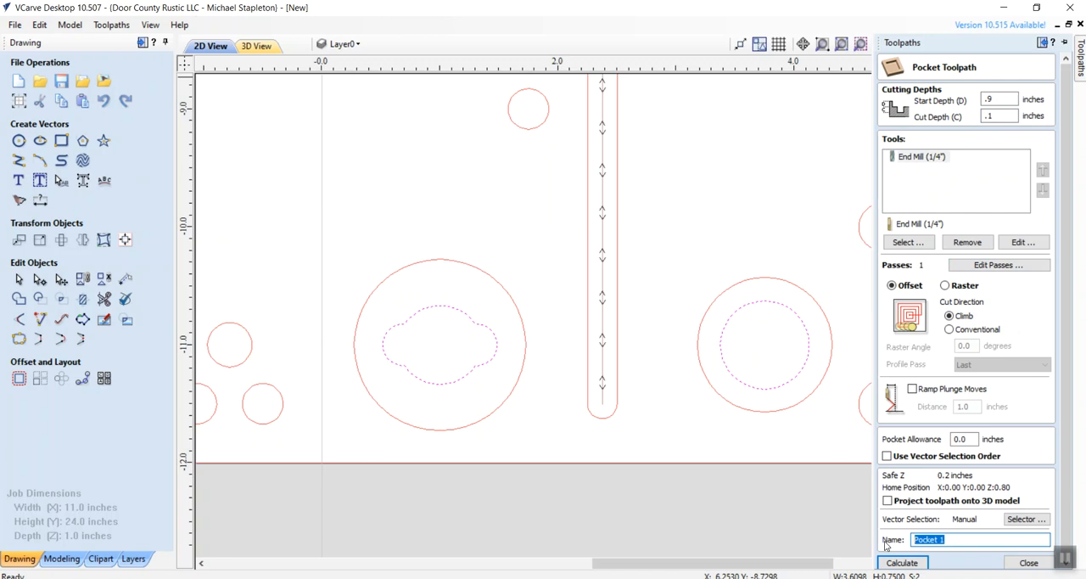
pyautogui.write('Glue Inners Star')
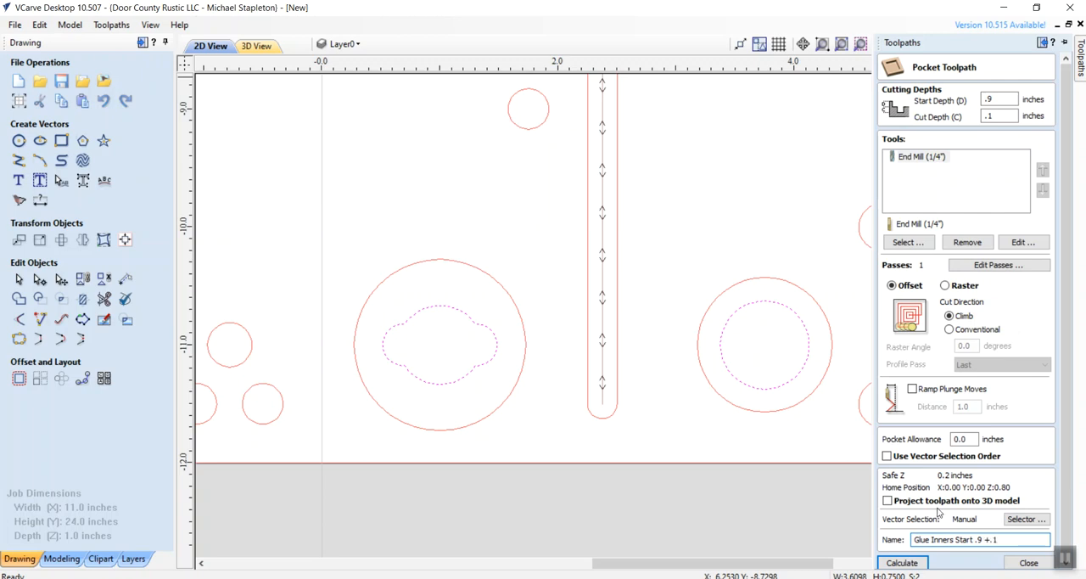
pyautogui.click(902, 564)
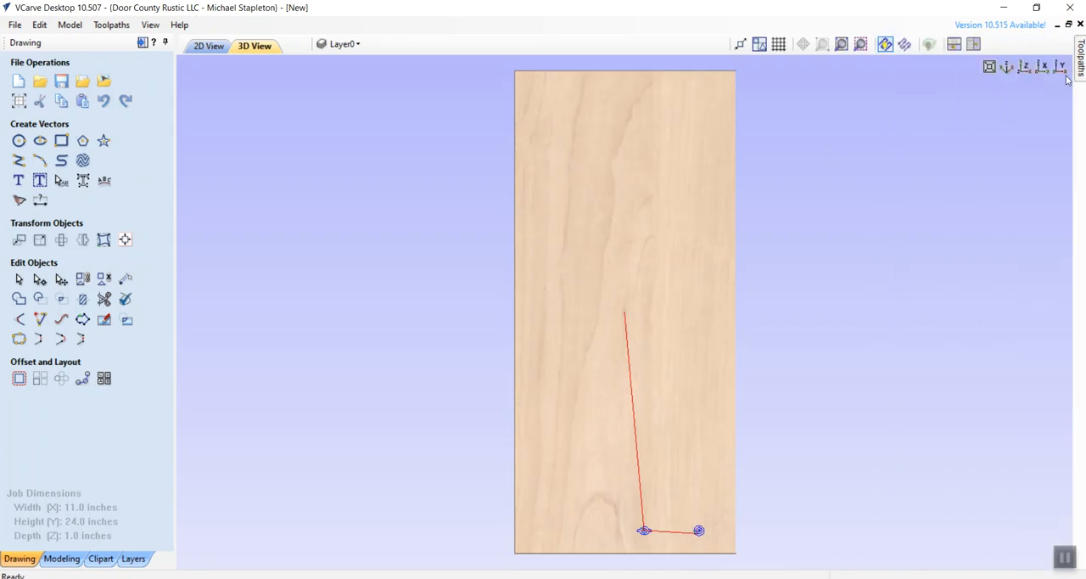
# - Reset the material preview, make all toolpaths visible and preview the visible toolpaths
pyautogui.moveTo(1082, 63)
pyautogui.click(945, 331)
pyautogui.click(888, 421)
pyautogui.click(887, 421)
pyautogui.click(887, 422)
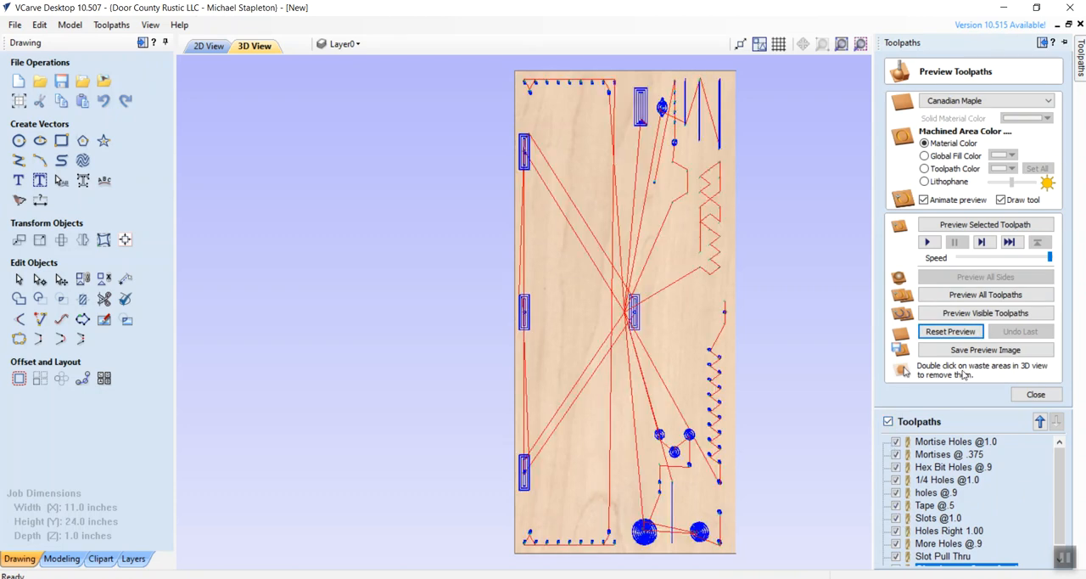
pyautogui.click(984, 313)
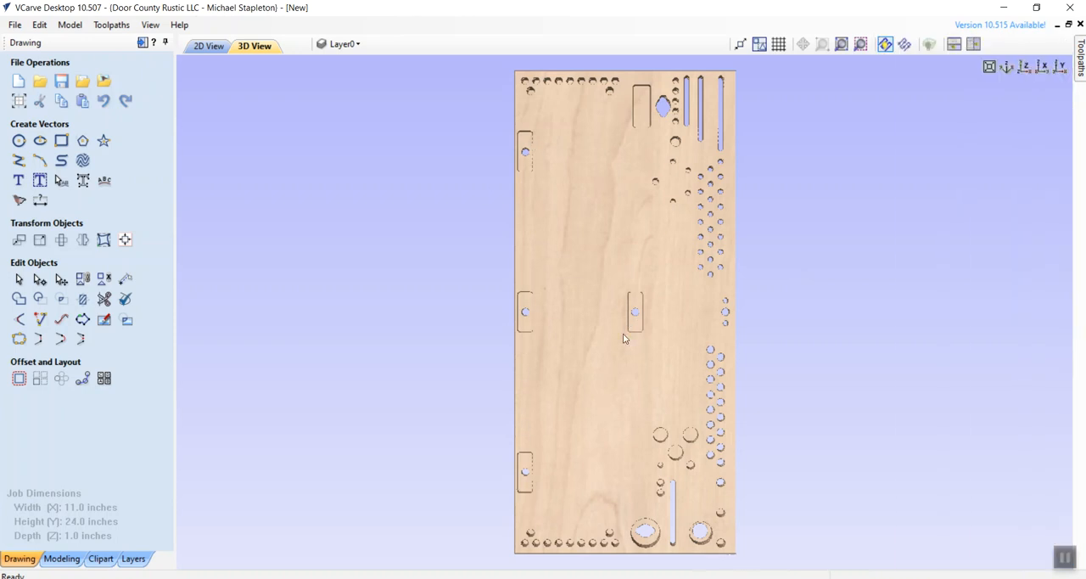
# - Compare the VCarve machining preview with the whole tray in the SketchUp model, checking that every hole, slot, mortise and recess is cut
pyautogui.hotkey('alt', 'Tab')
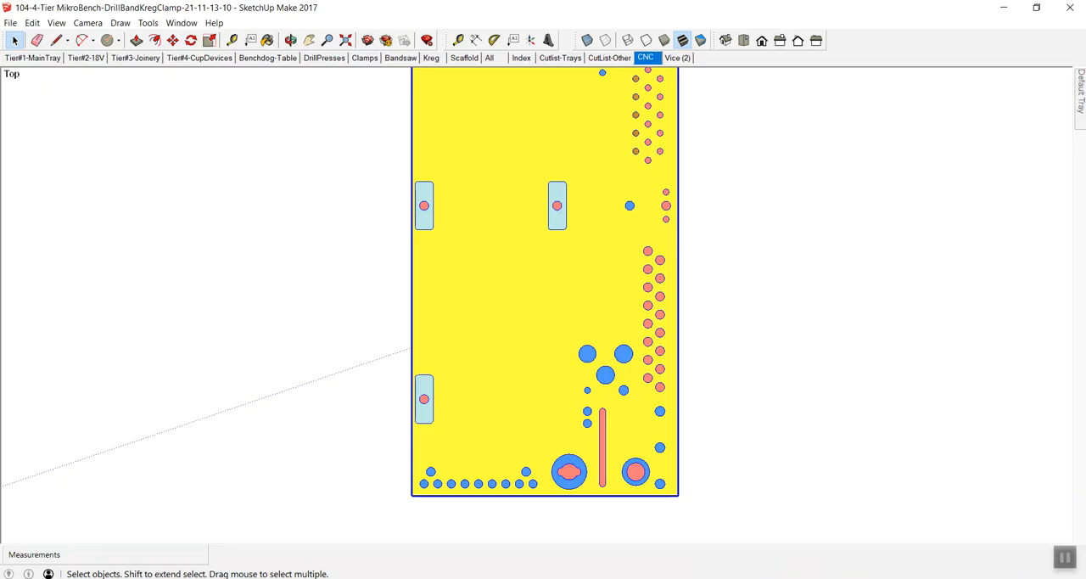
pyautogui.press('z')
pyautogui.moveTo(492, 288); pyautogui.dragTo(526, 269)
pyautogui.press('h')
pyautogui.press('z')
pyautogui.press('space')
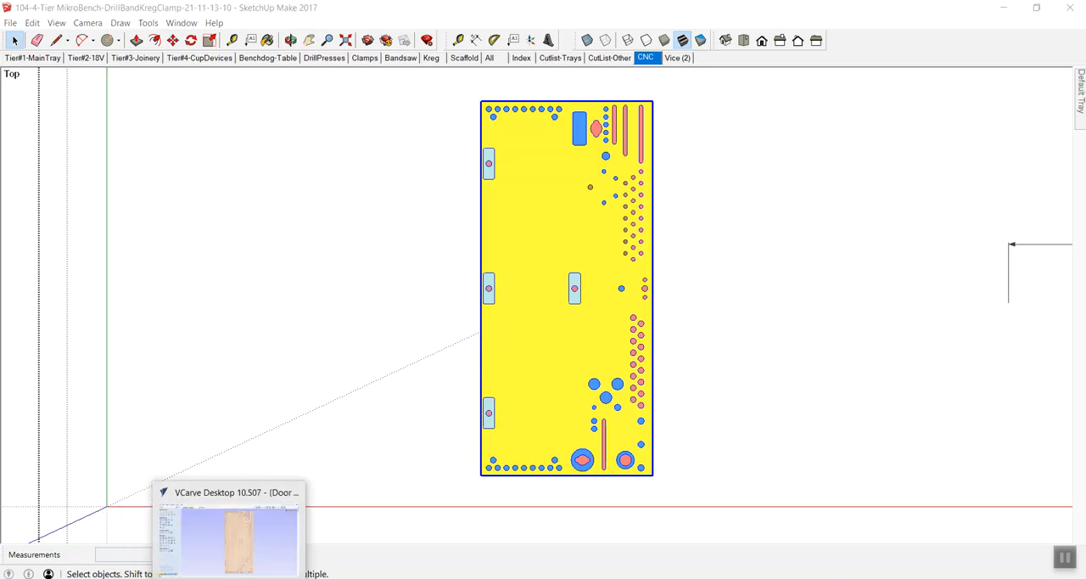
pyautogui.click(230, 577)
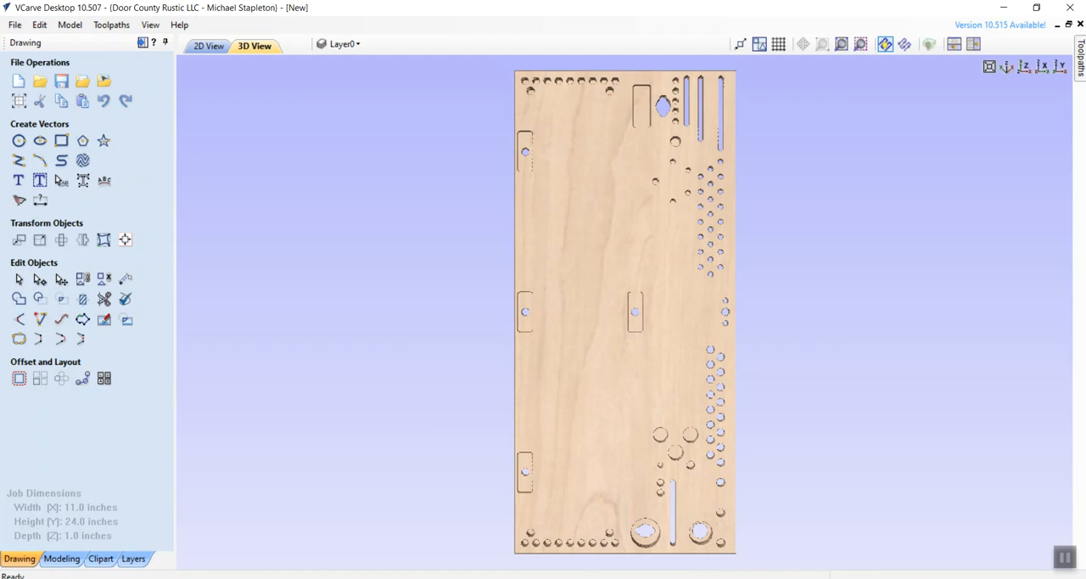
pyautogui.hotkey('alt', 'Tab')
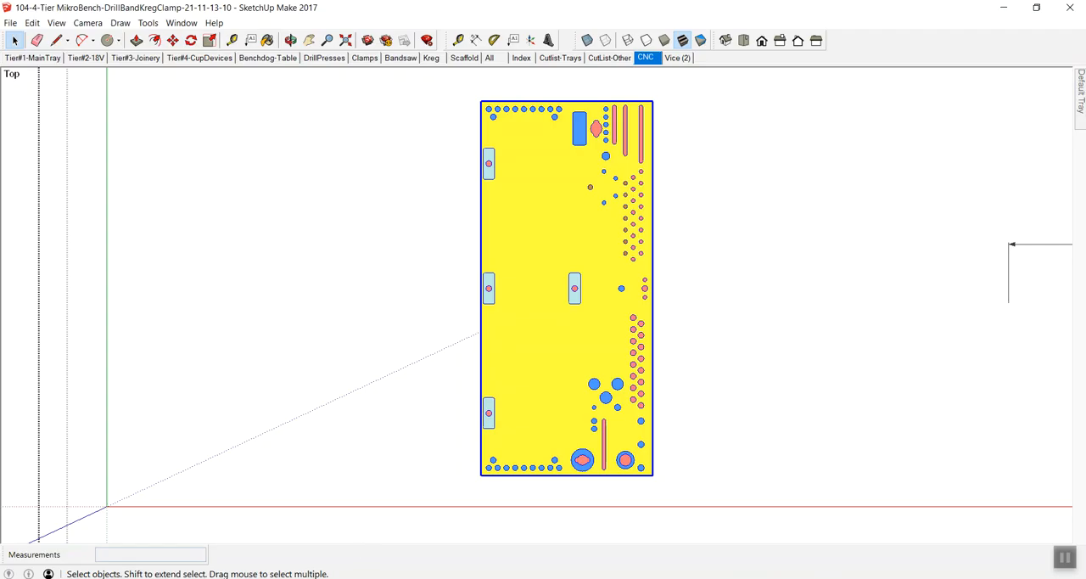
pyautogui.hotkey('alt', 'Tab')
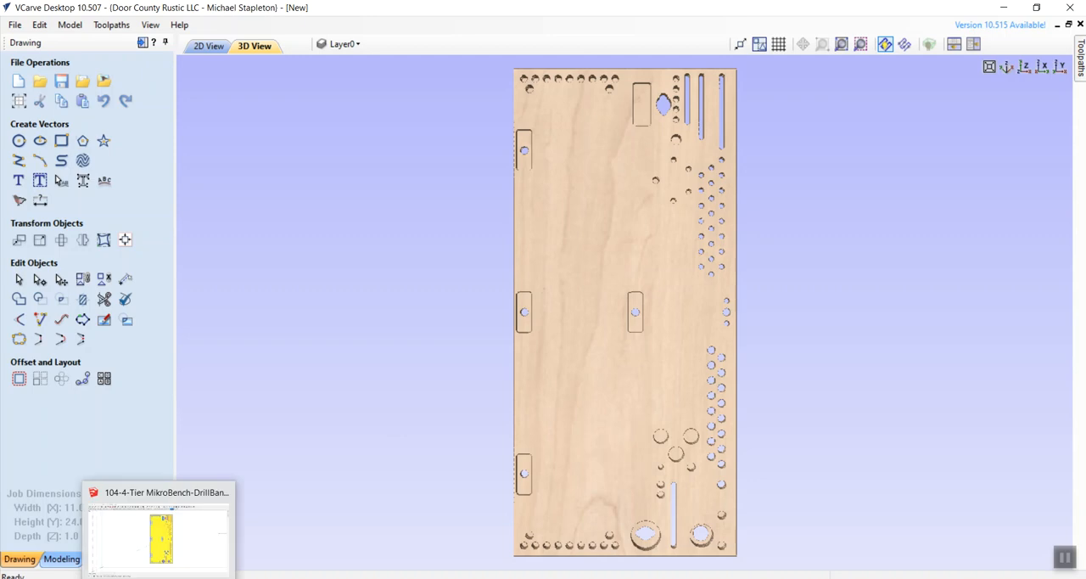
pyautogui.click(170, 558)
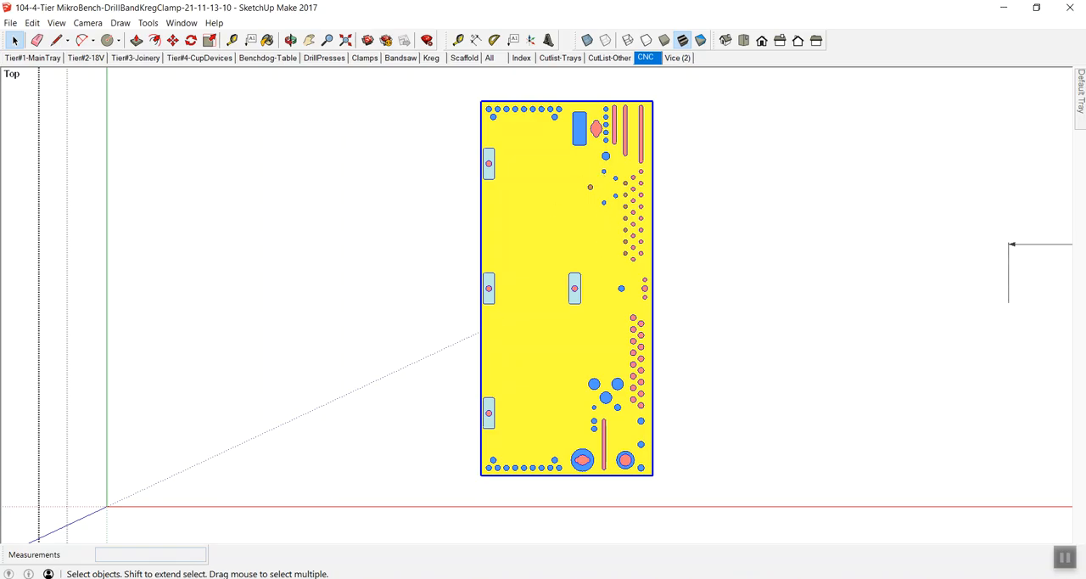
pyautogui.hotkey('alt', 'Tab')
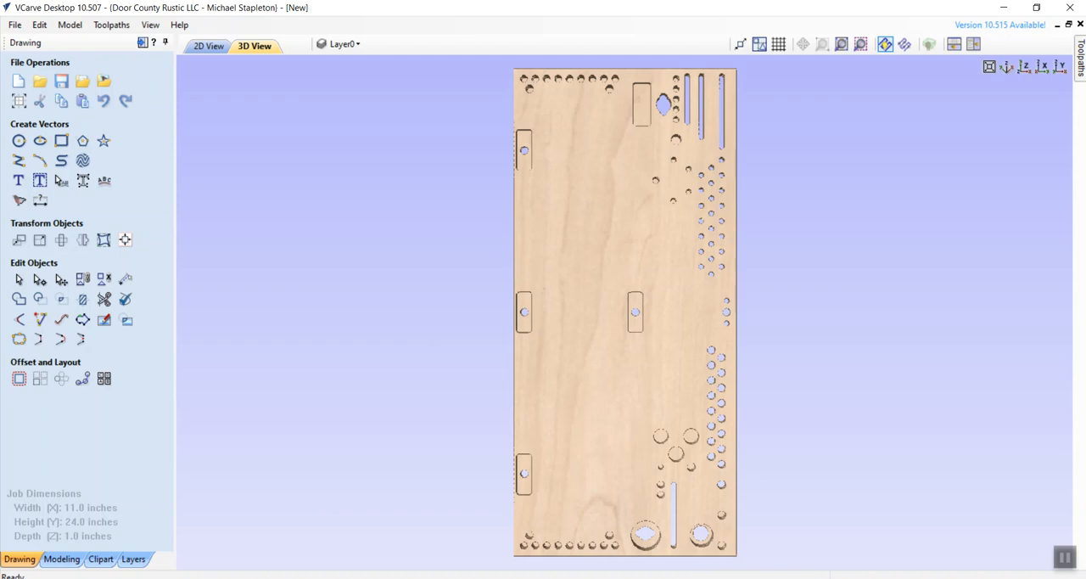
pyautogui.click(160, 576)
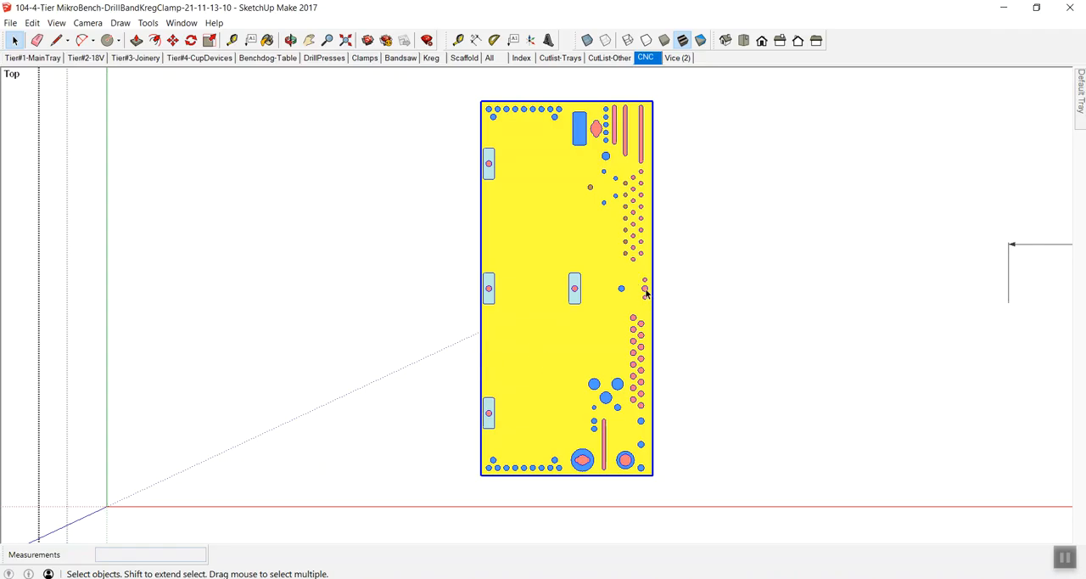
pyautogui.hotkey('alt', 'Tab')
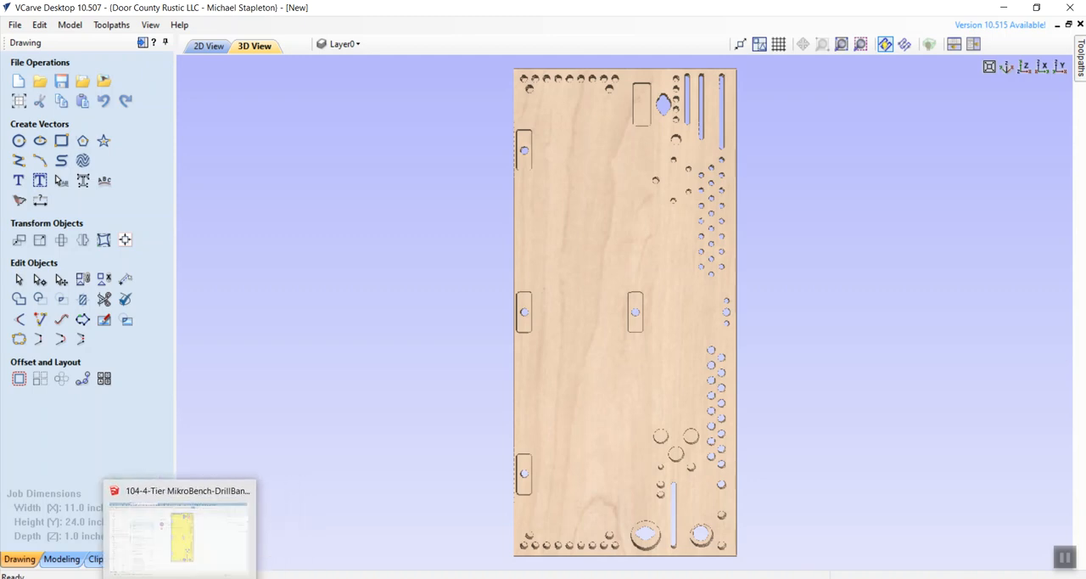
pyautogui.click(182, 576)
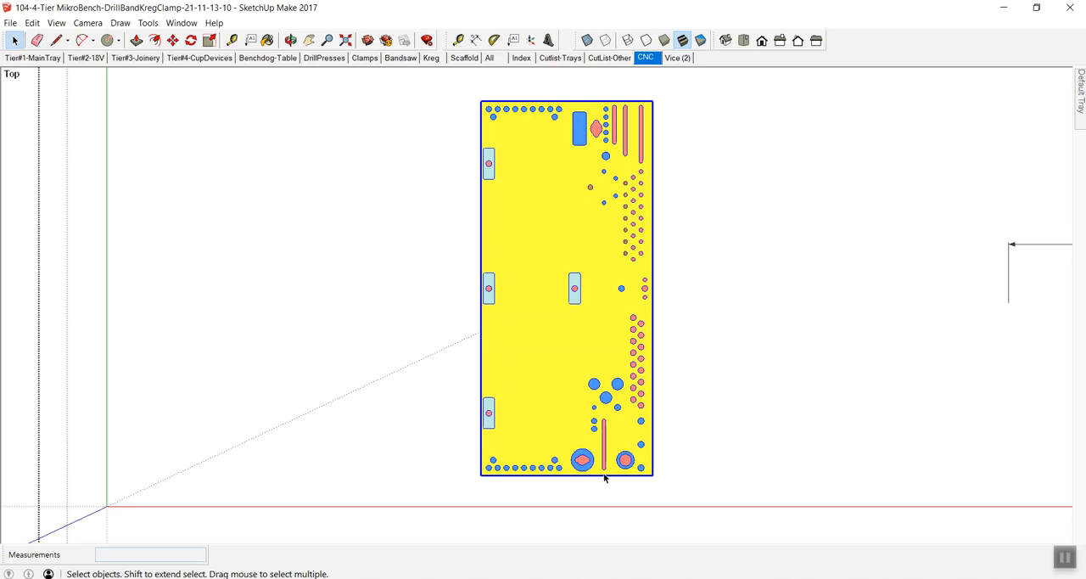
pyautogui.hotkey('alt', 'Tab')
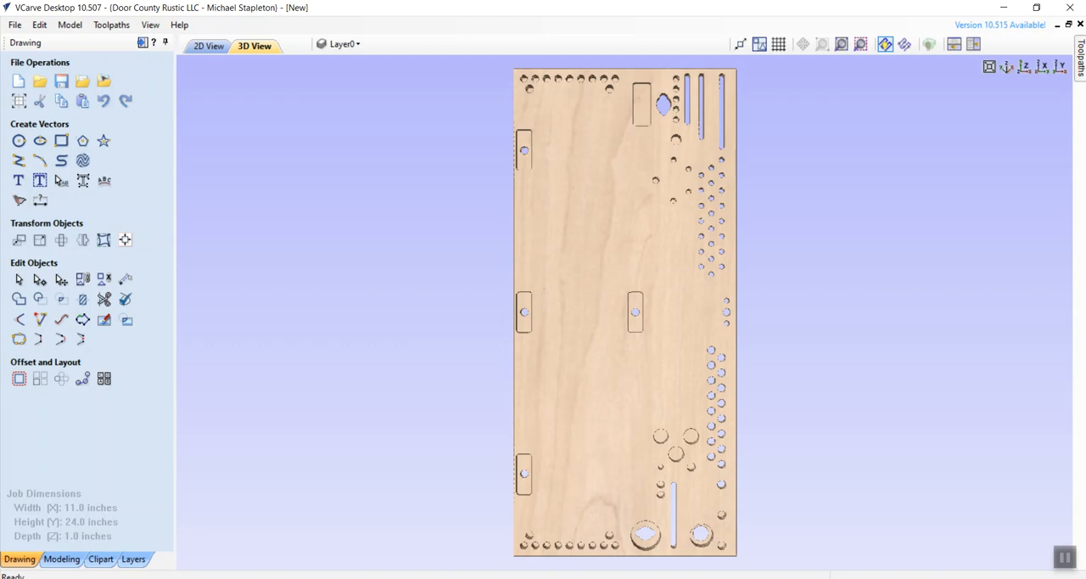
# - Calculate a pocket toolpath for the remaining small hole on the horizontal centre line, cut depth 0.5 inches, named 3/8 Slot Dowel @.5
pyautogui.click(217, 47)
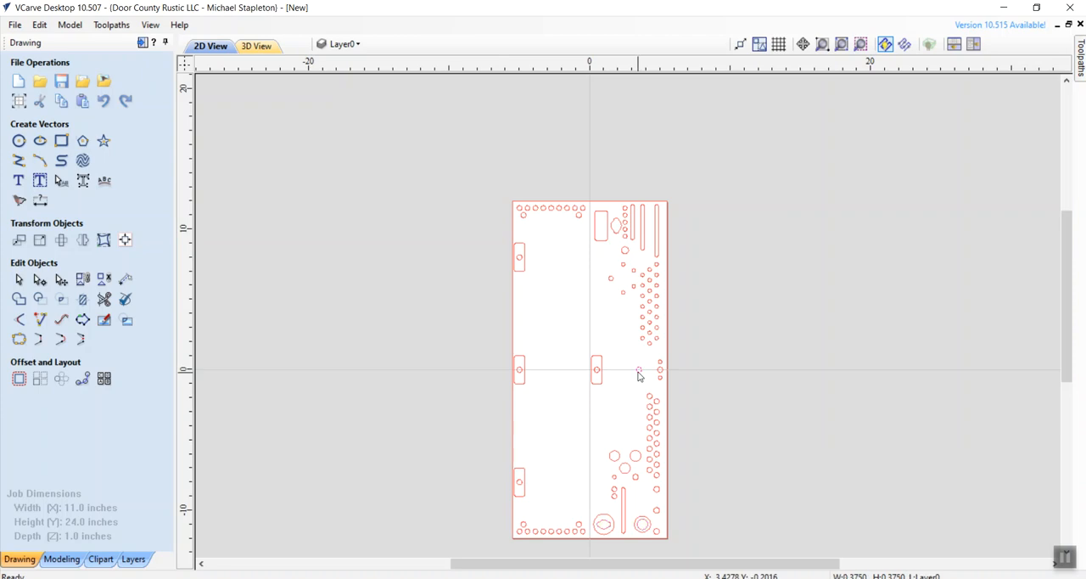
pyautogui.click(1079, 73)
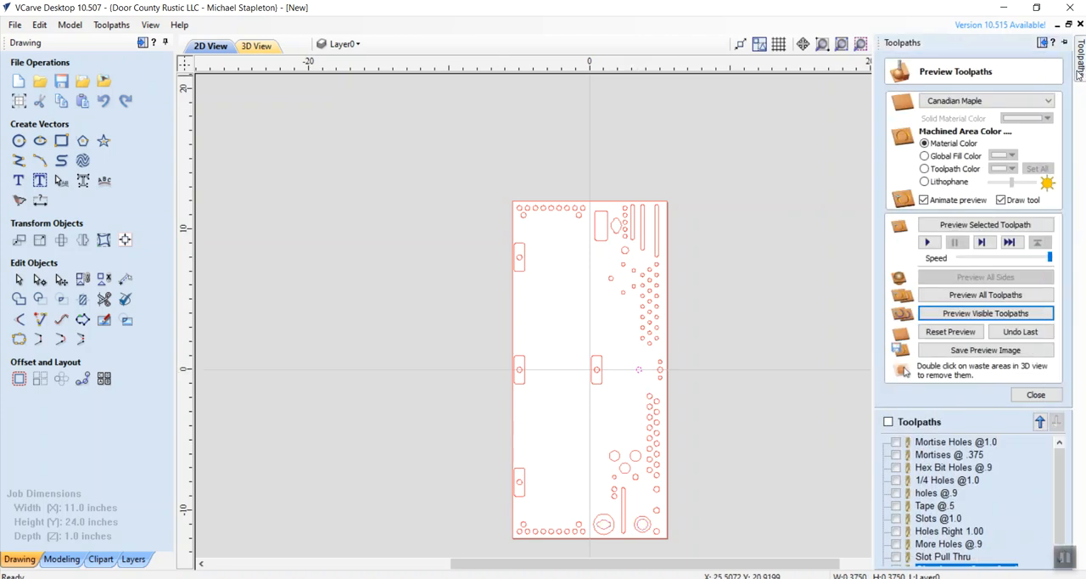
pyautogui.click(1036, 394)
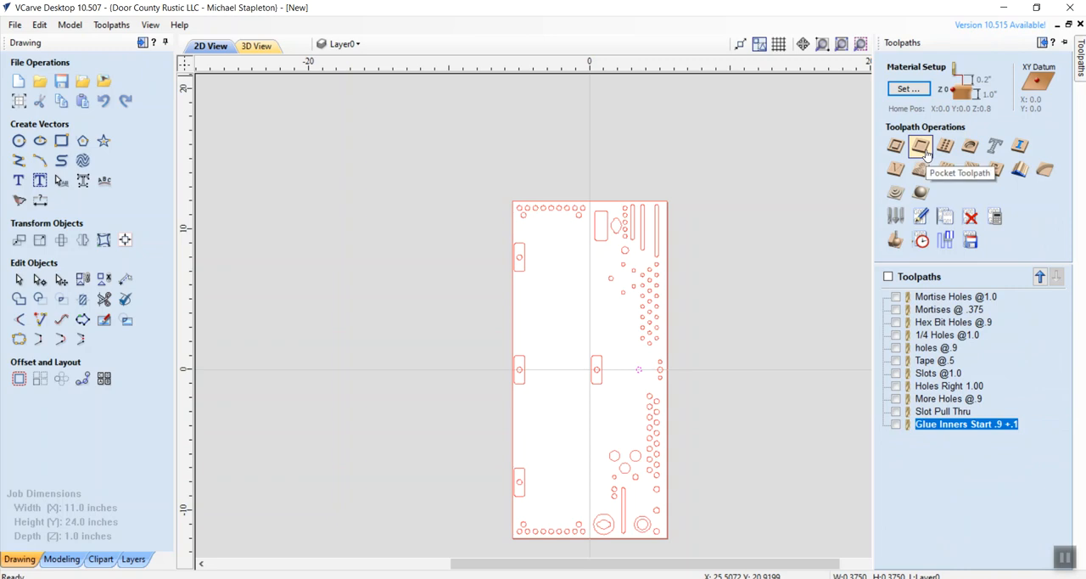
pyautogui.click(923, 149)
pyautogui.click(995, 115)
pyautogui.press('BackSpace')
pyautogui.write('9')
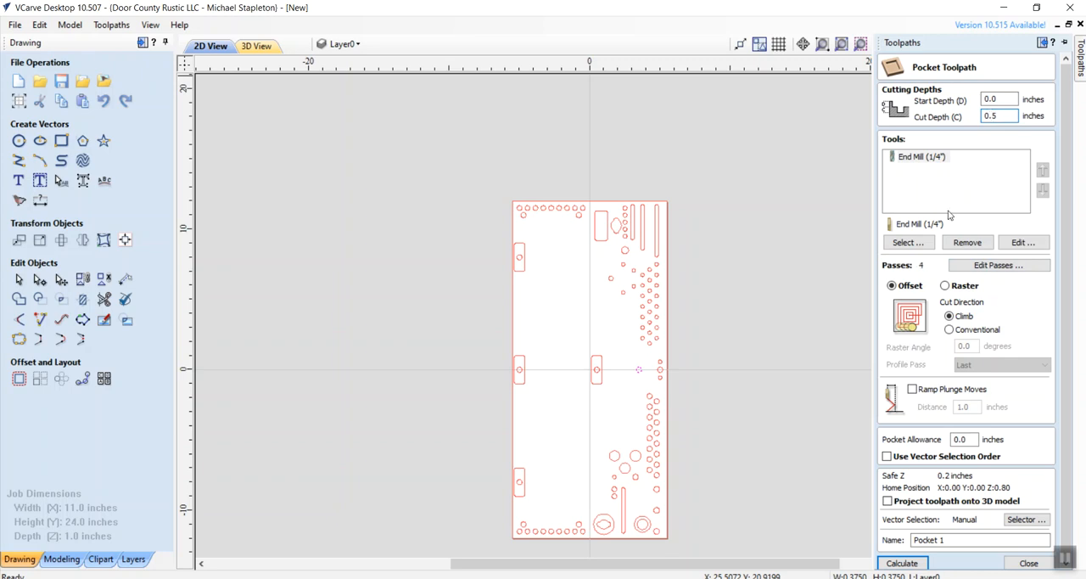
pyautogui.moveTo(947, 539); pyautogui.dragTo(865, 533)
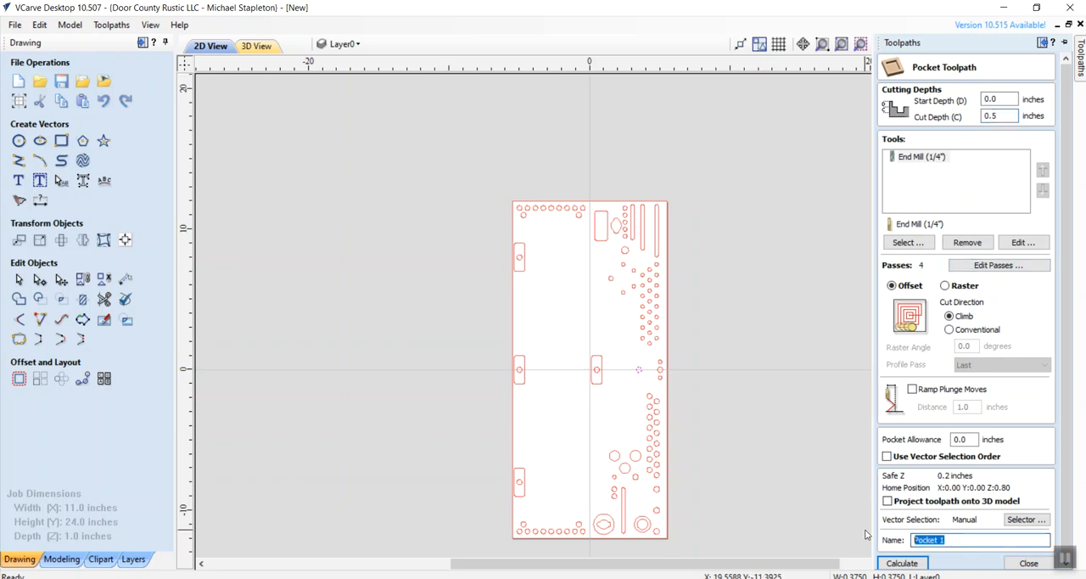
pyautogui.write('3/8 Slot Dowel @.5')
pyautogui.click(902, 562)
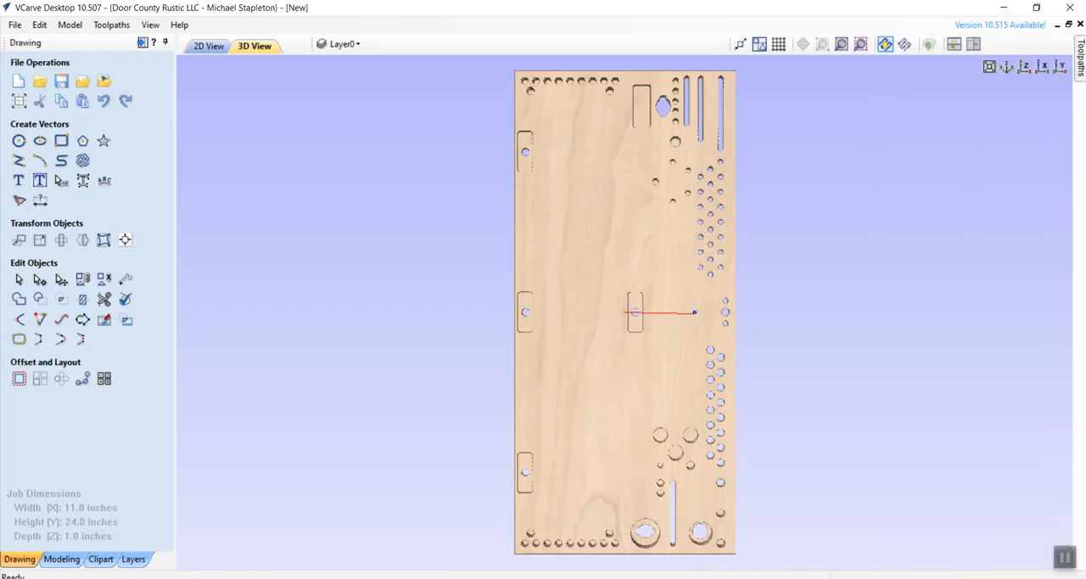
# - Reset the material preview, make all toolpaths visible and simulate them again with the new dowel hole included
pyautogui.moveTo(1080, 61)
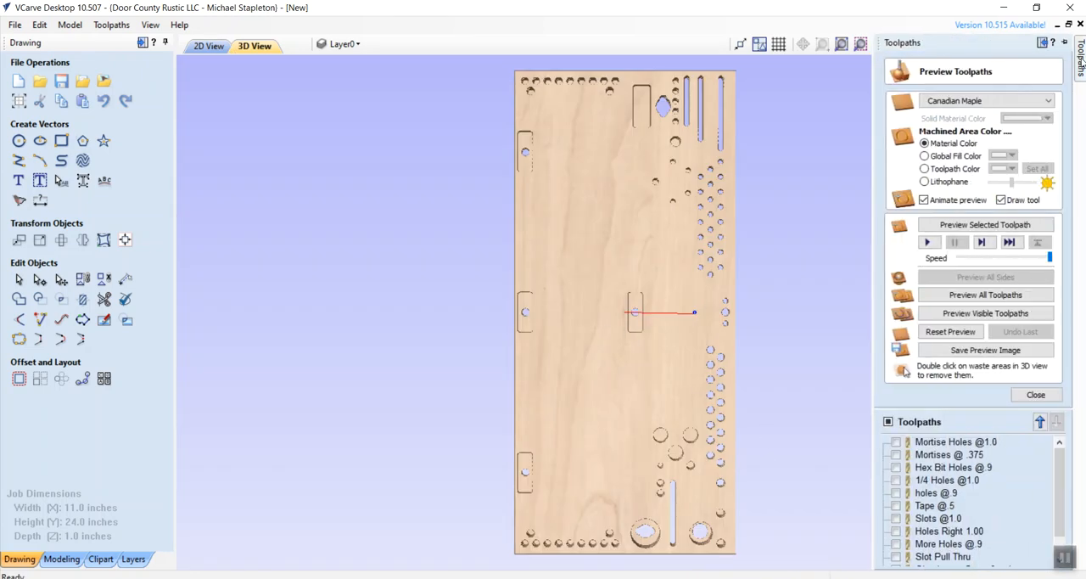
pyautogui.click(888, 421)
pyautogui.click(888, 422)
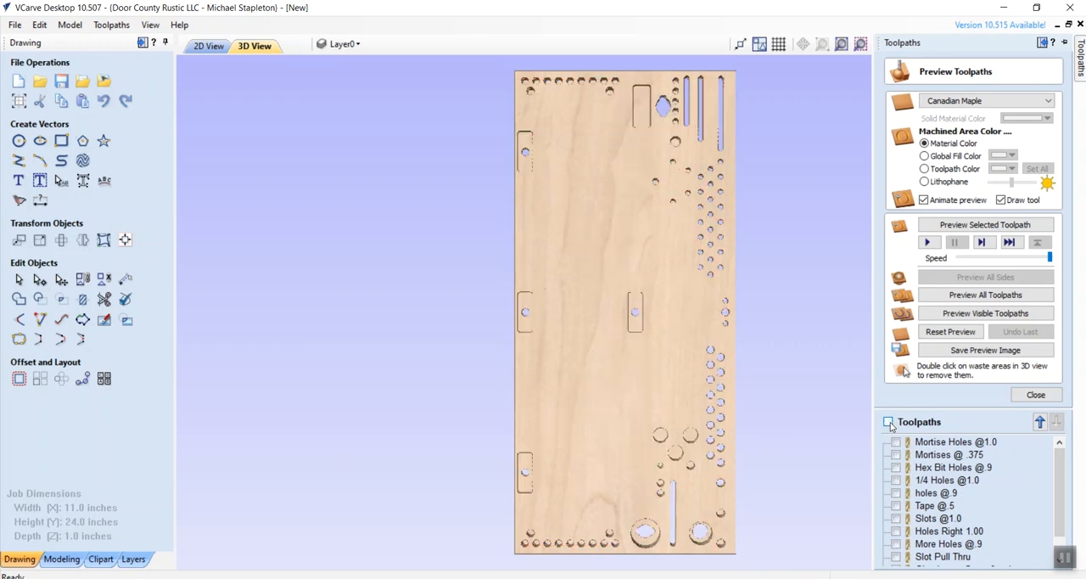
pyautogui.click(961, 338)
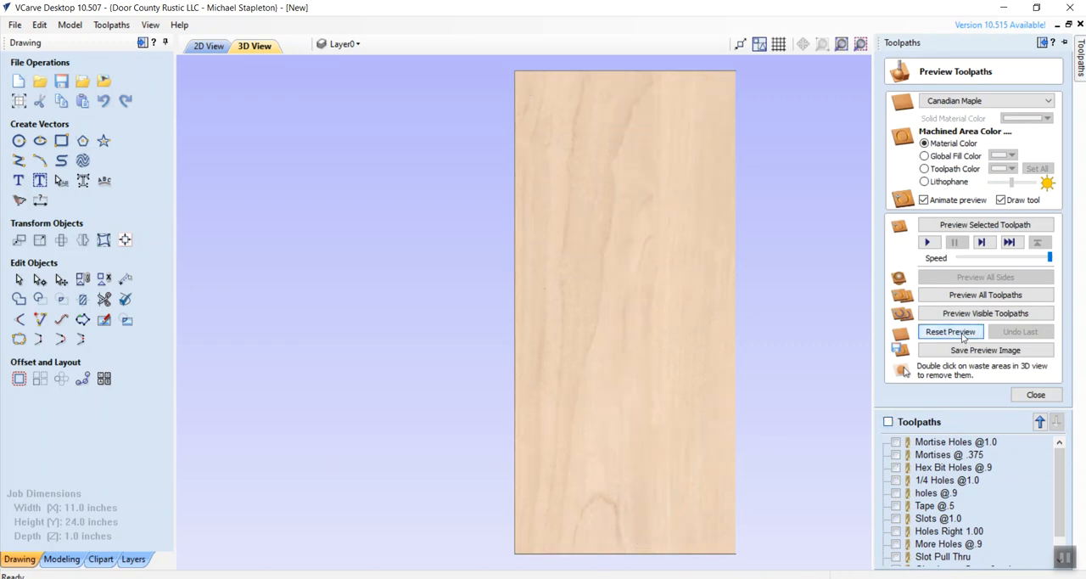
pyautogui.click(888, 422)
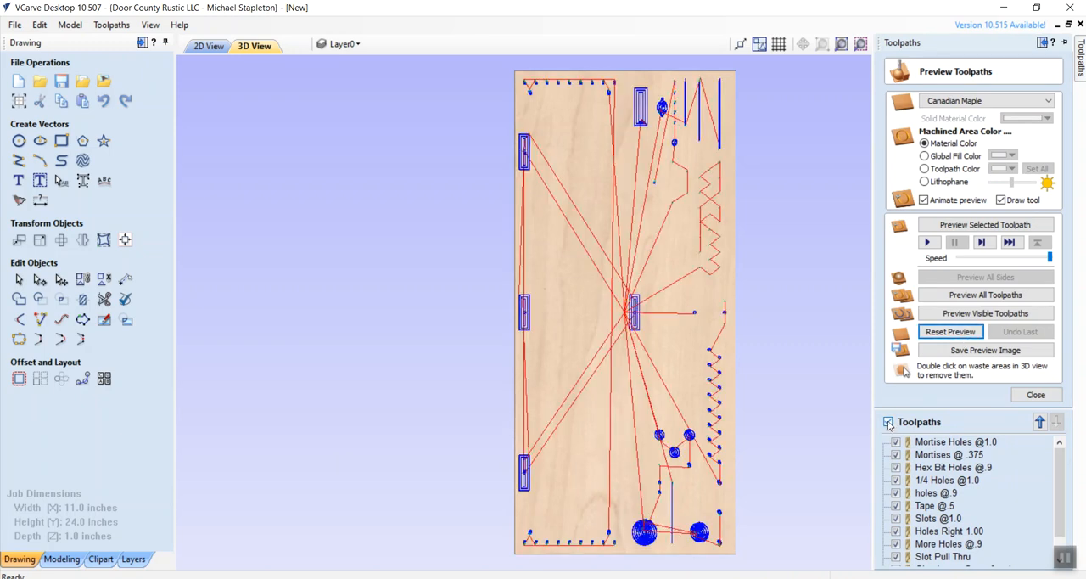
pyautogui.click(994, 314)
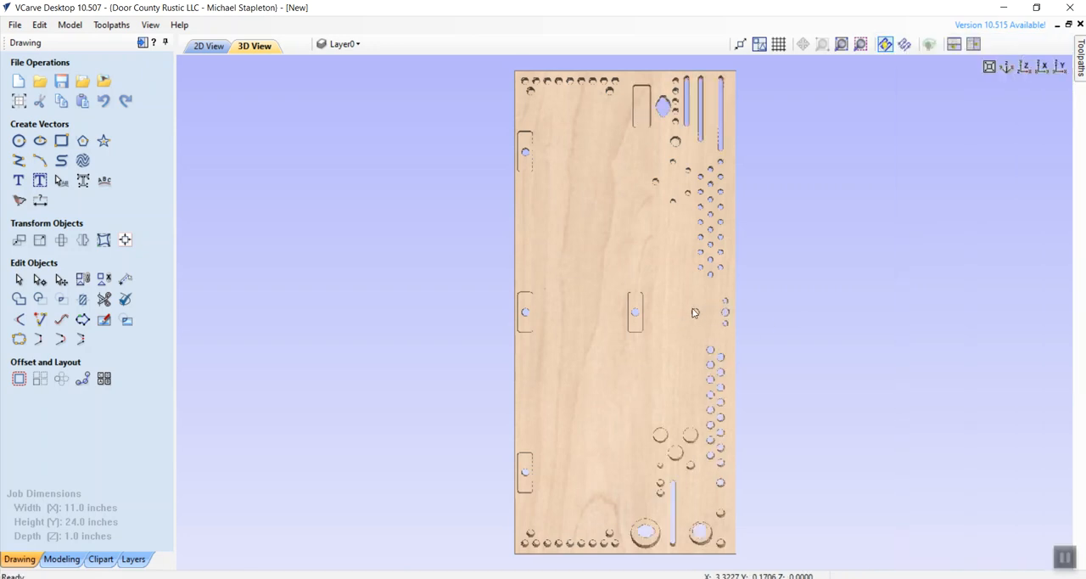
# - Make all toolpaths visible and save them to one CNCPiranha-Arcs (inch) file named ComboTier2&3 in the 104 - MIKRO WORKBENCH folder
pyautogui.moveTo(1080, 59)
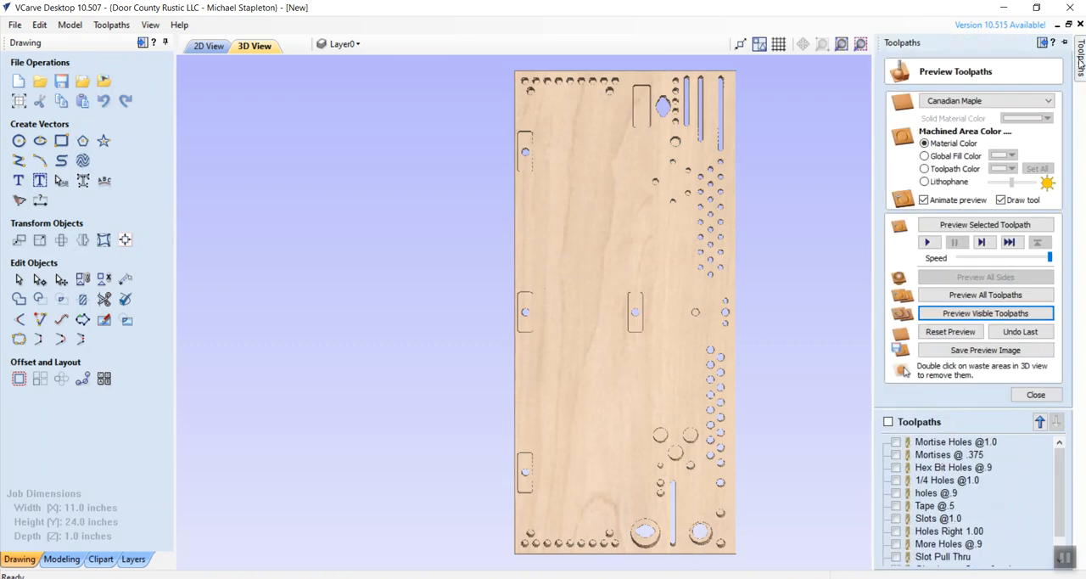
pyautogui.click(887, 420)
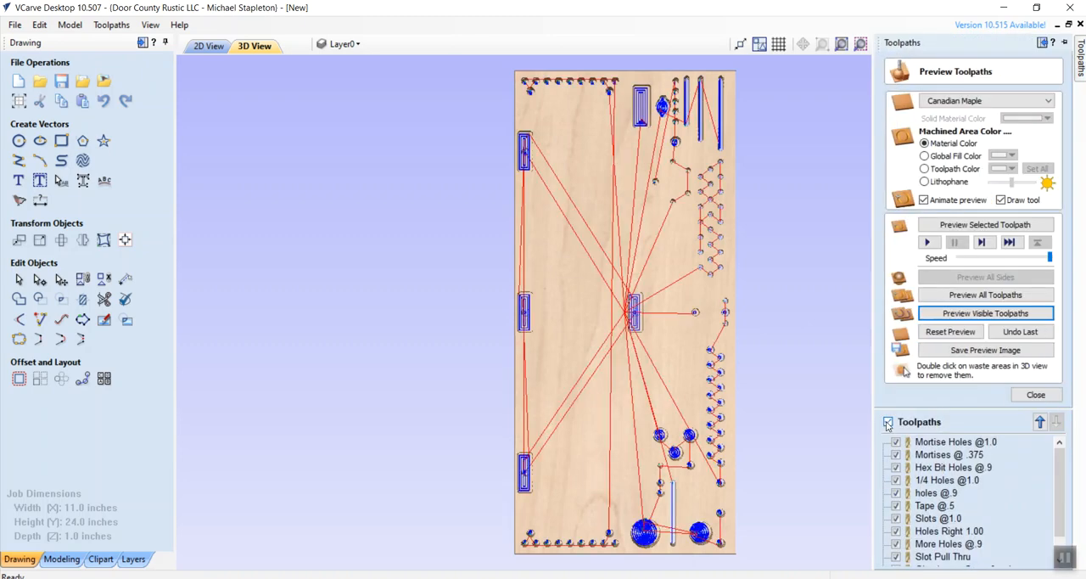
pyautogui.click(1035, 395)
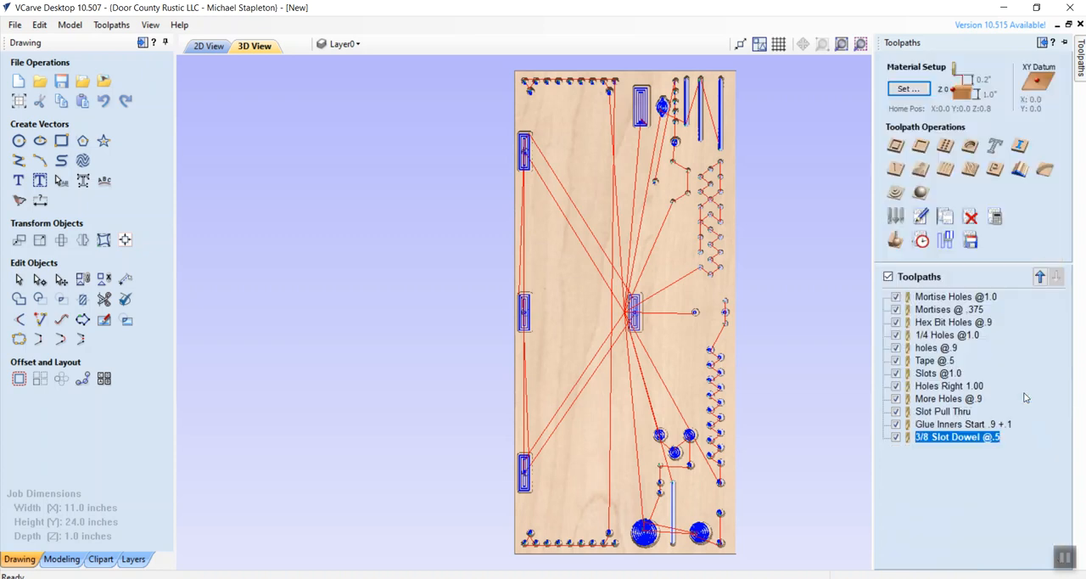
pyautogui.click(971, 241)
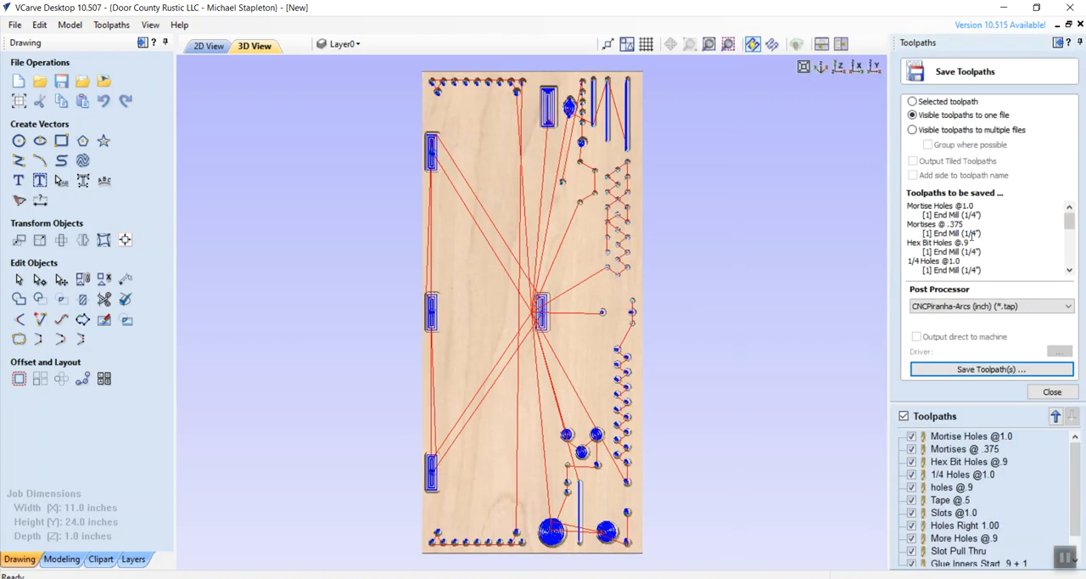
pyautogui.click(972, 371)
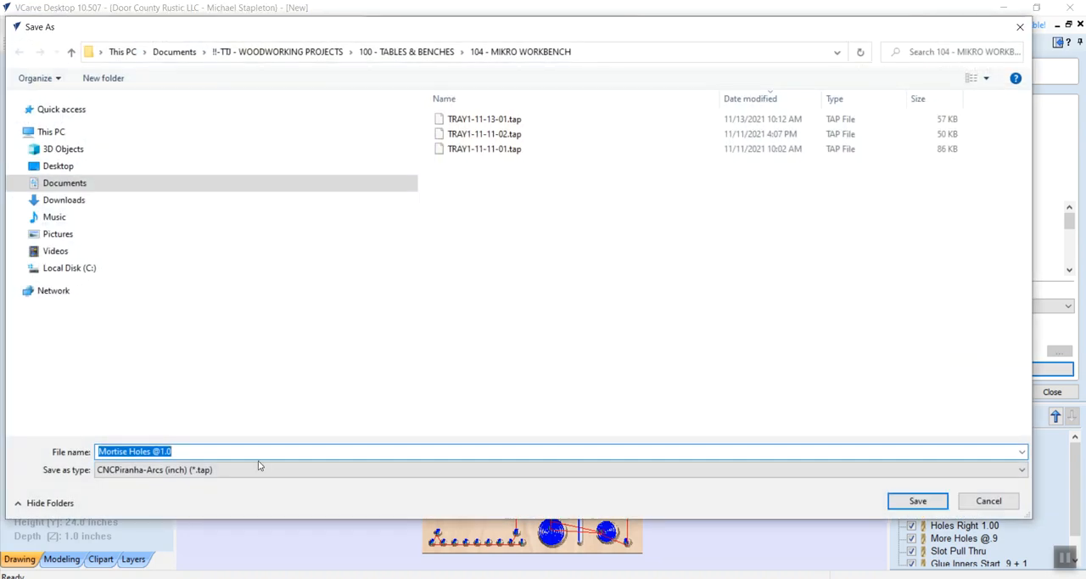
pyautogui.write('C')
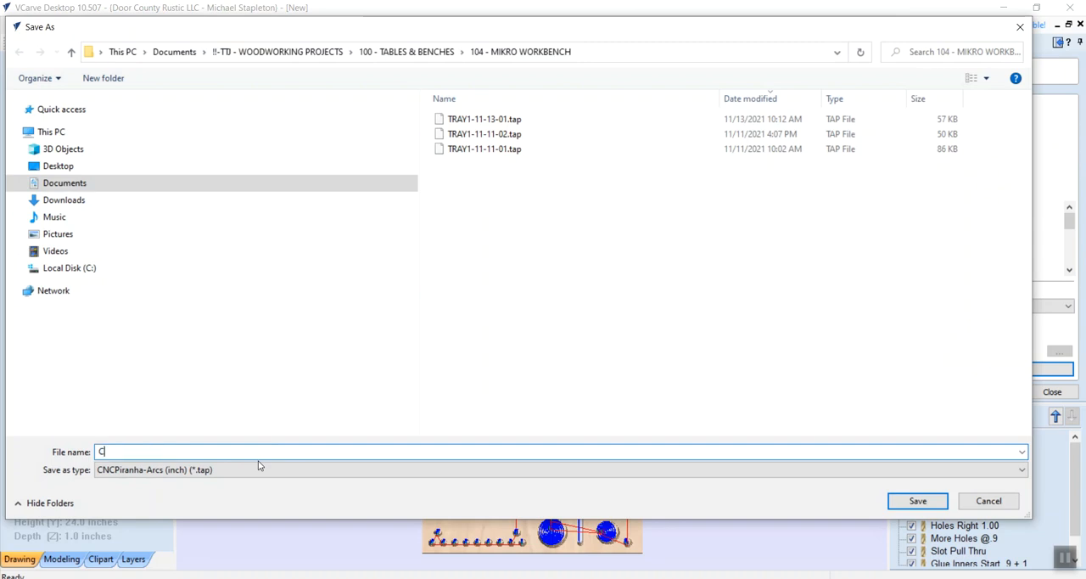
pyautogui.write('ombo')
pyautogui.write('Tier')
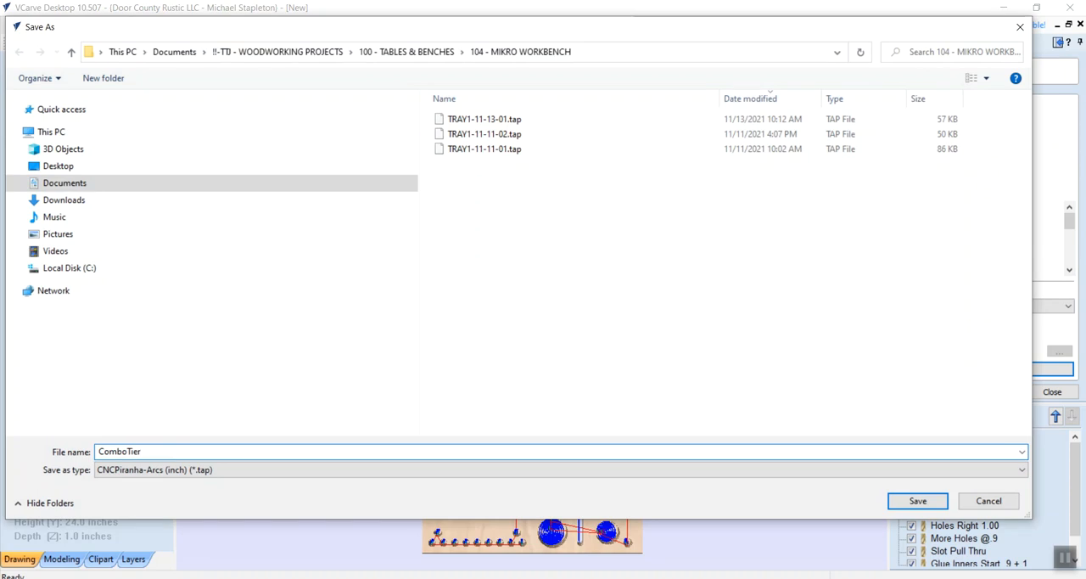
pyautogui.write('2&3')
pyautogui.click(925, 500)
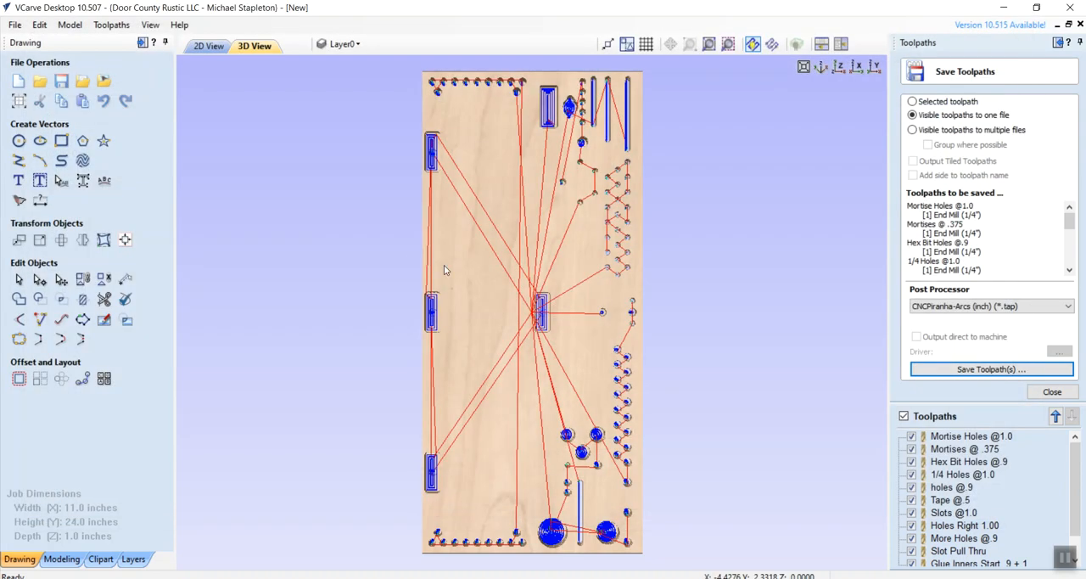
# - Save the project as Combo 21-11-13-01 in the 104 - MIKRO WORKBENCH folder
pyautogui.click(16, 26)
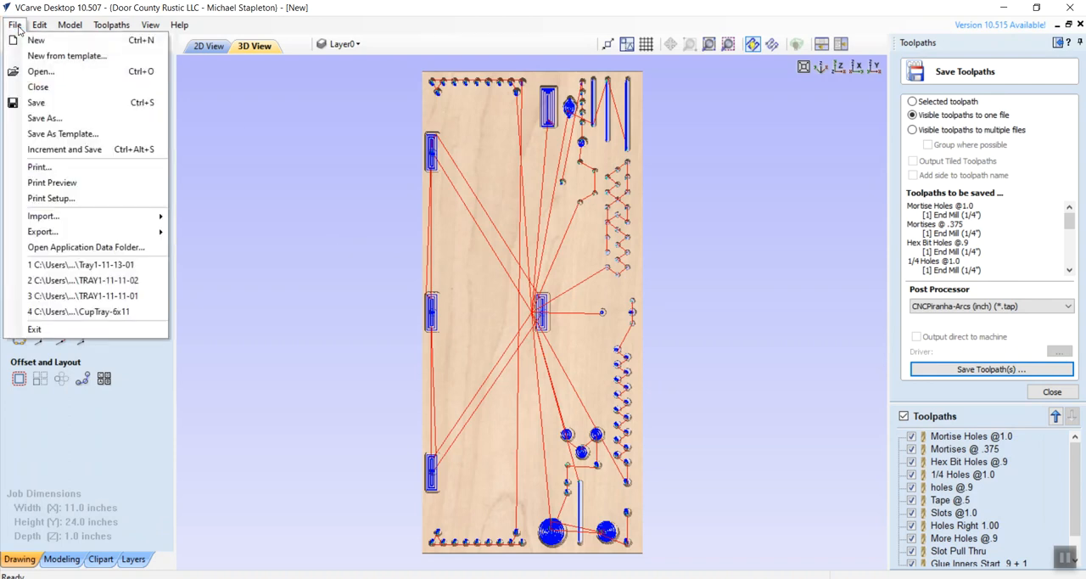
pyautogui.click(47, 118)
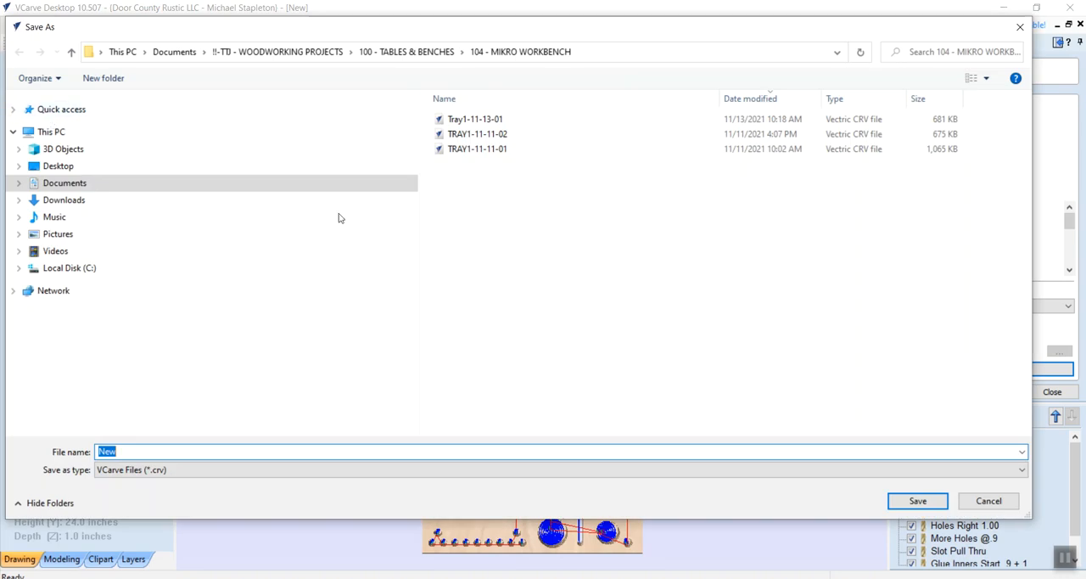
pyautogui.write('Combo 21-11-13-01')
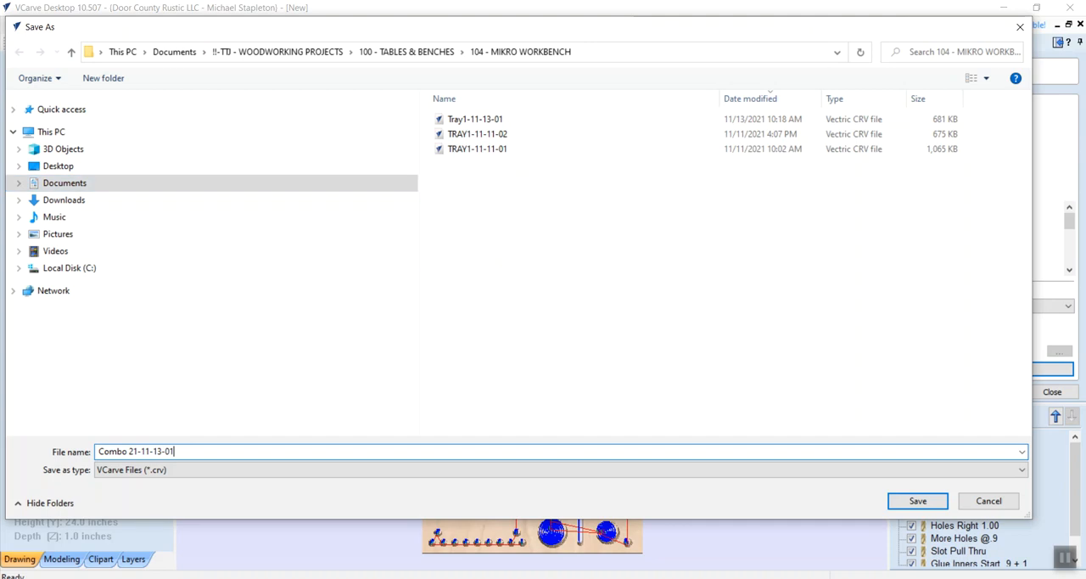
pyautogui.click(911, 503)
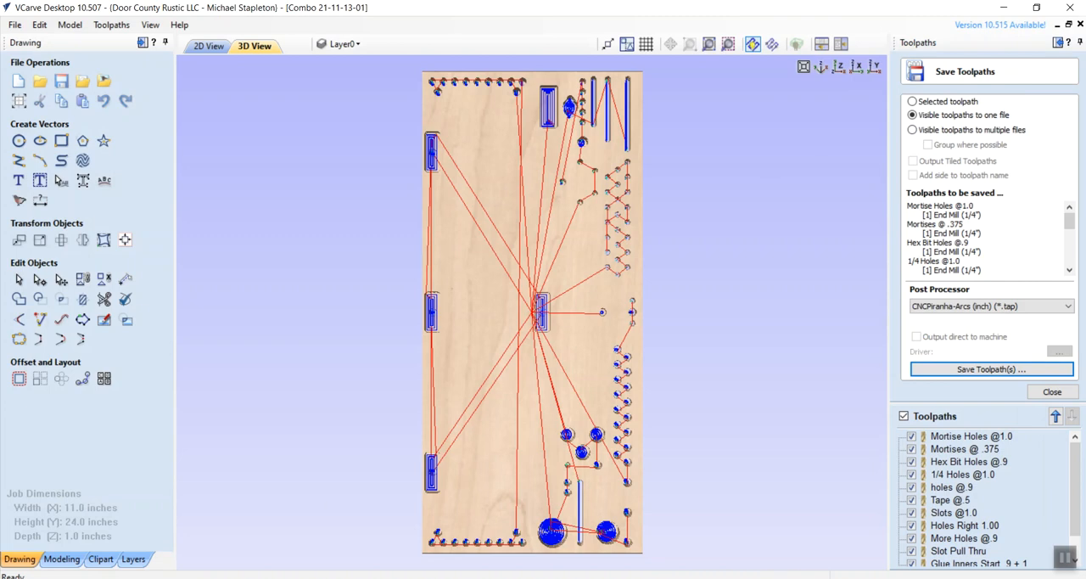
# - Switch to File Explorer and permanently delete TRAY1-11-11-02.tap from TRAVELDRIVE (D:)
pyautogui.click(119, 578)
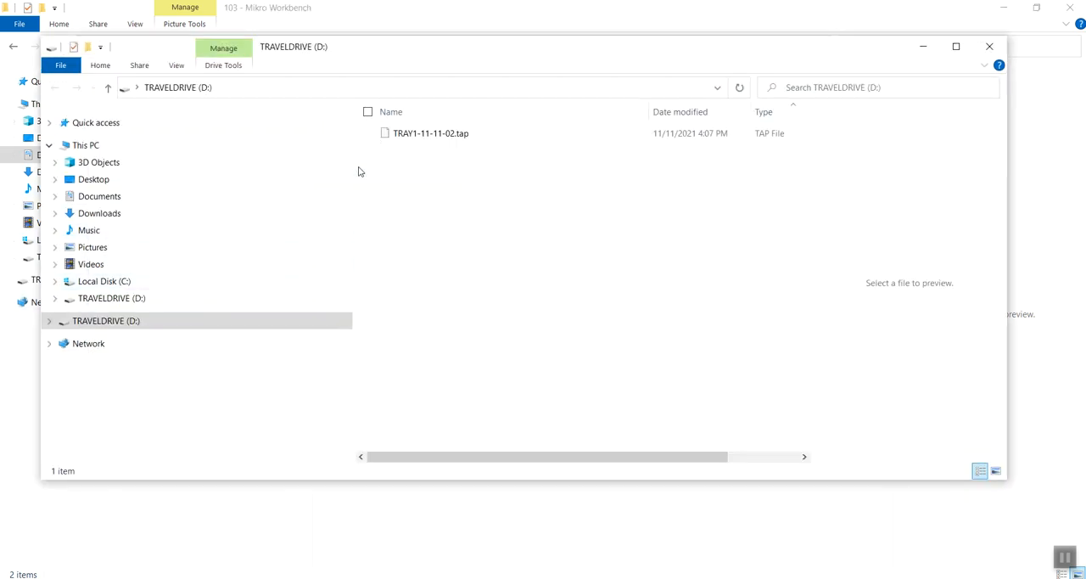
pyautogui.click(417, 137)
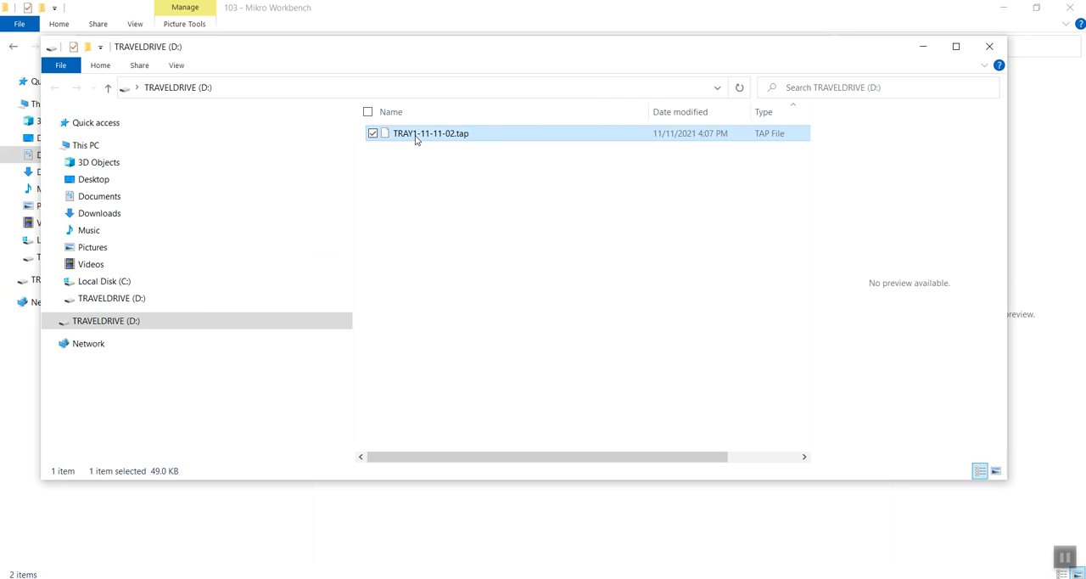
pyautogui.rightClick(416, 138)
pyautogui.click(269, 289)
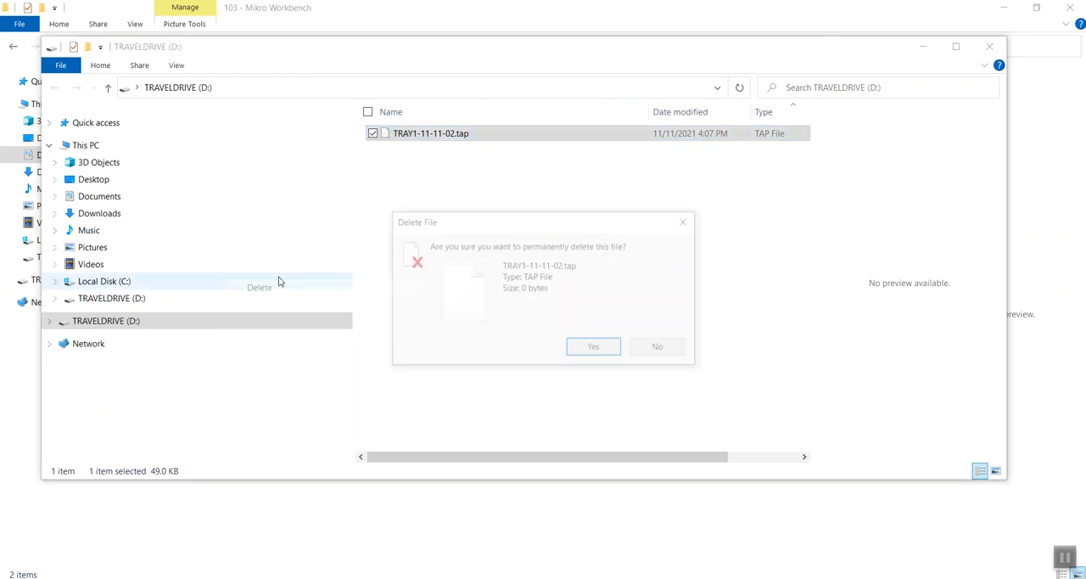
pyautogui.click(590, 348)
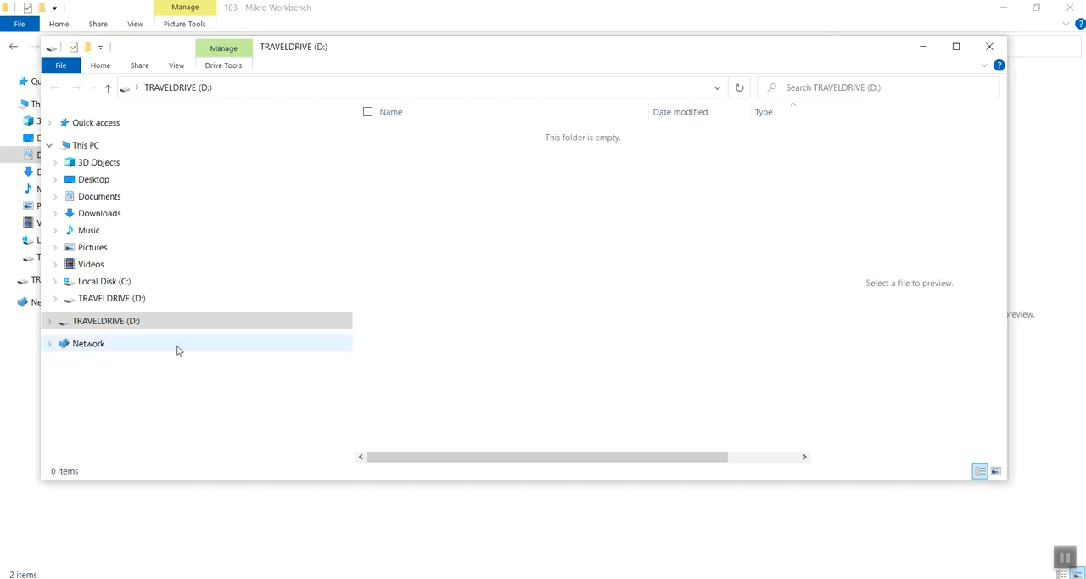
# - Open the 104 - MIKRO WORKBENCH folder under Documents, WOODWORKING PROJECTS, 100 - TABLES & BENCHES, and sort its files by date modified
pyautogui.click(55, 196)
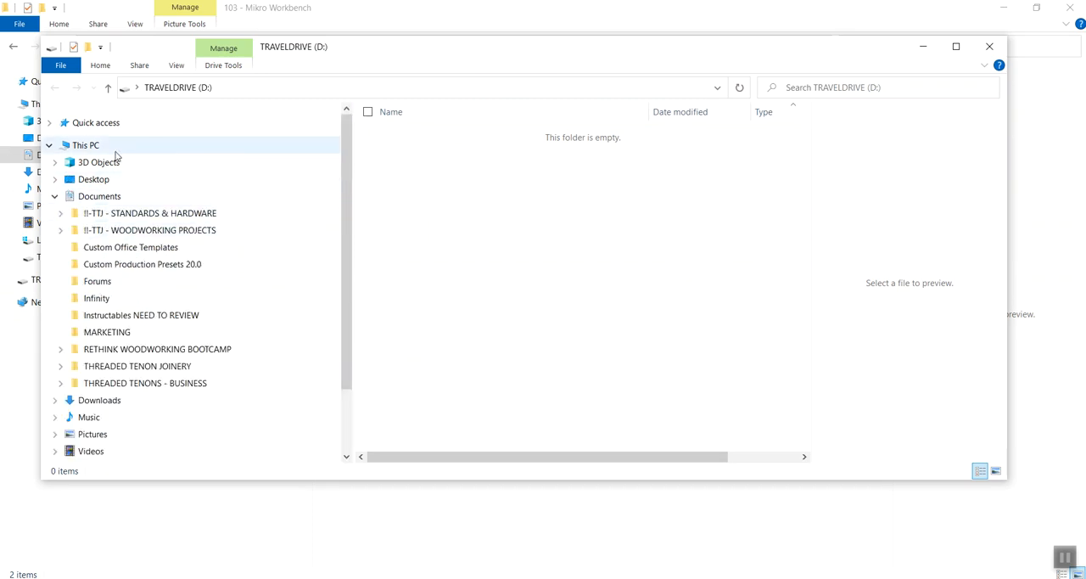
pyautogui.click(60, 233)
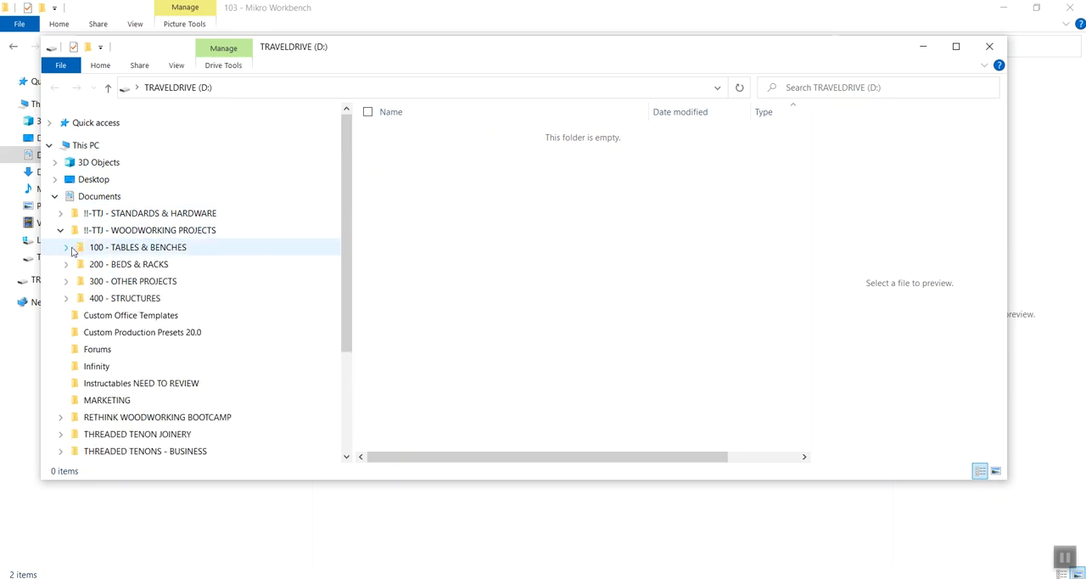
pyautogui.click(67, 248)
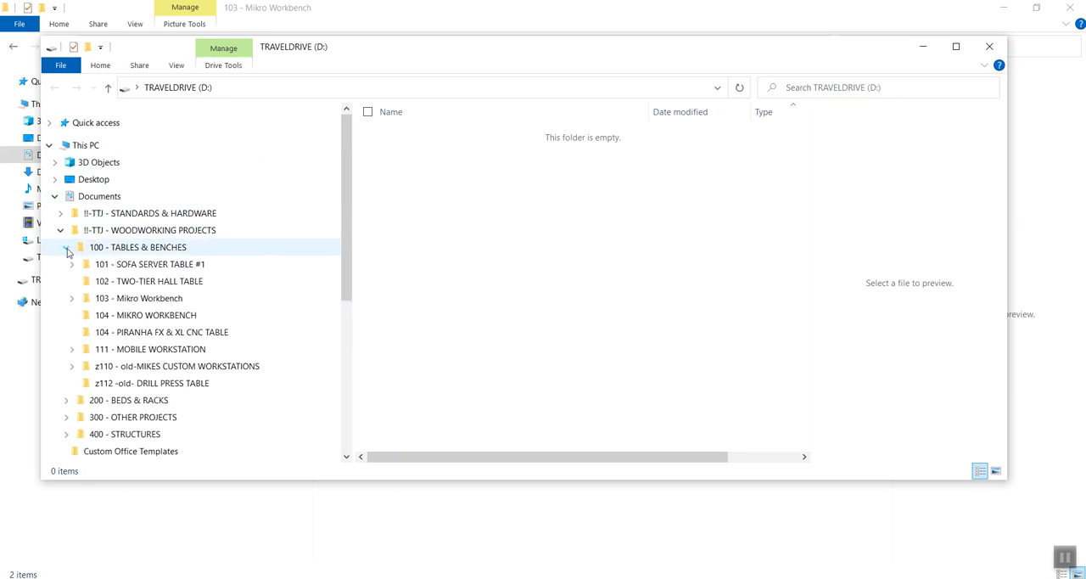
pyautogui.click(132, 320)
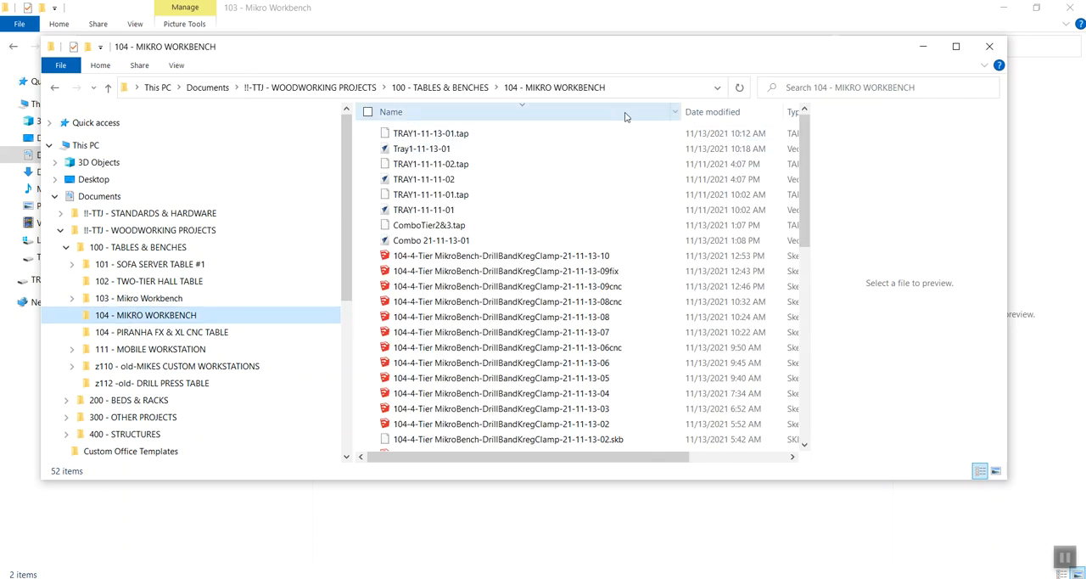
pyautogui.click(695, 113)
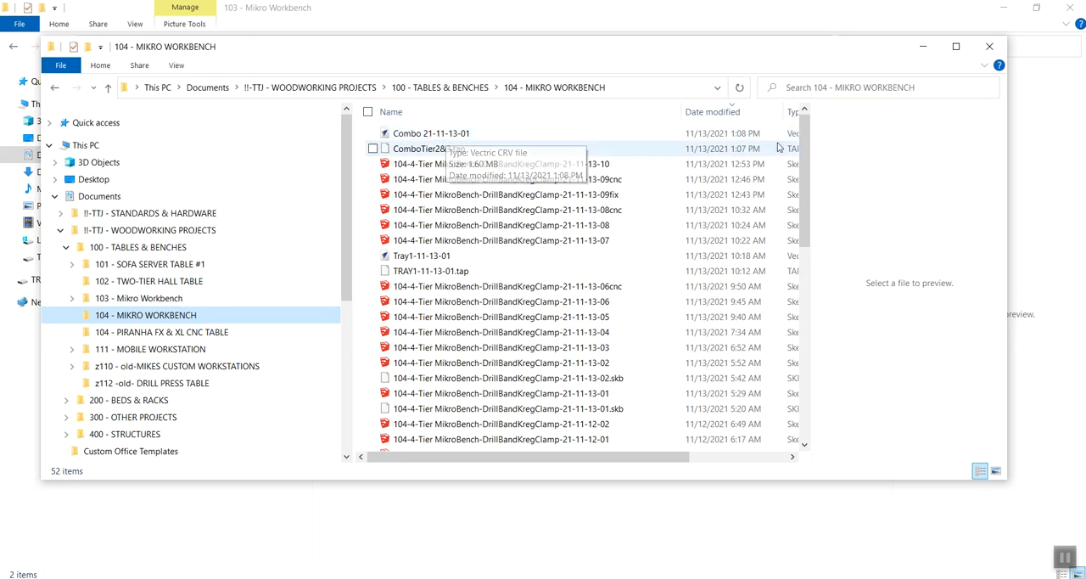
# - Copy ComboTier2&3.tap from the 104 - MIKRO WORKBENCH folder and paste it onto TRAVELDRIVE (D:)
pyautogui.click(414, 152)
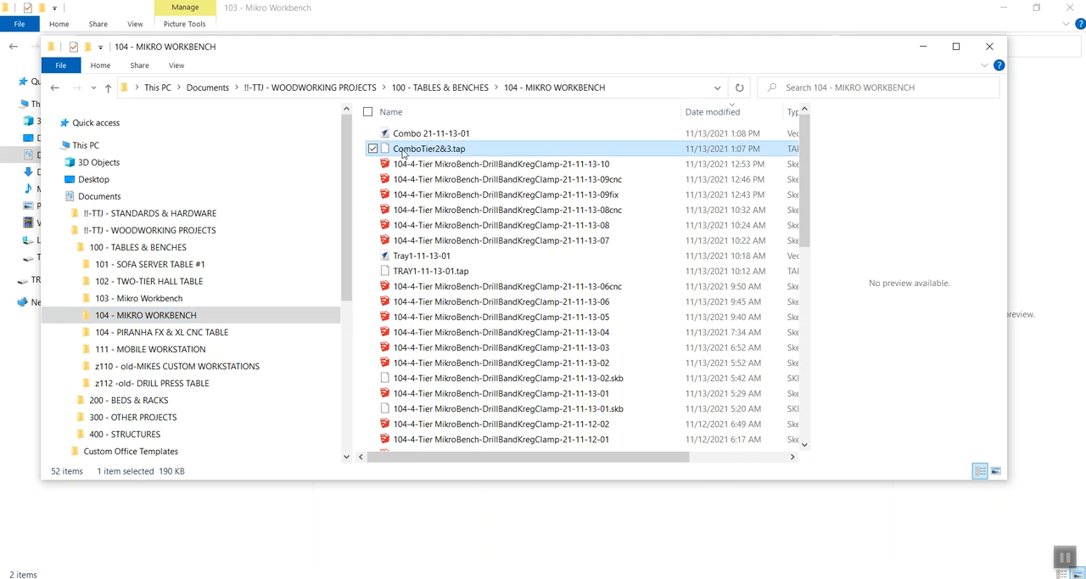
pyautogui.rightClick(402, 152)
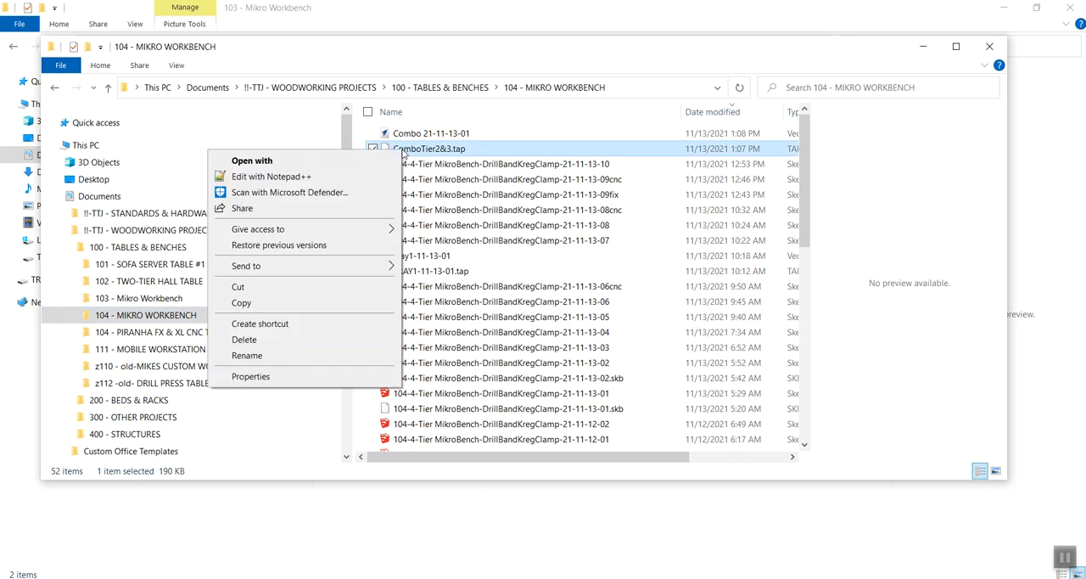
pyautogui.click(261, 302)
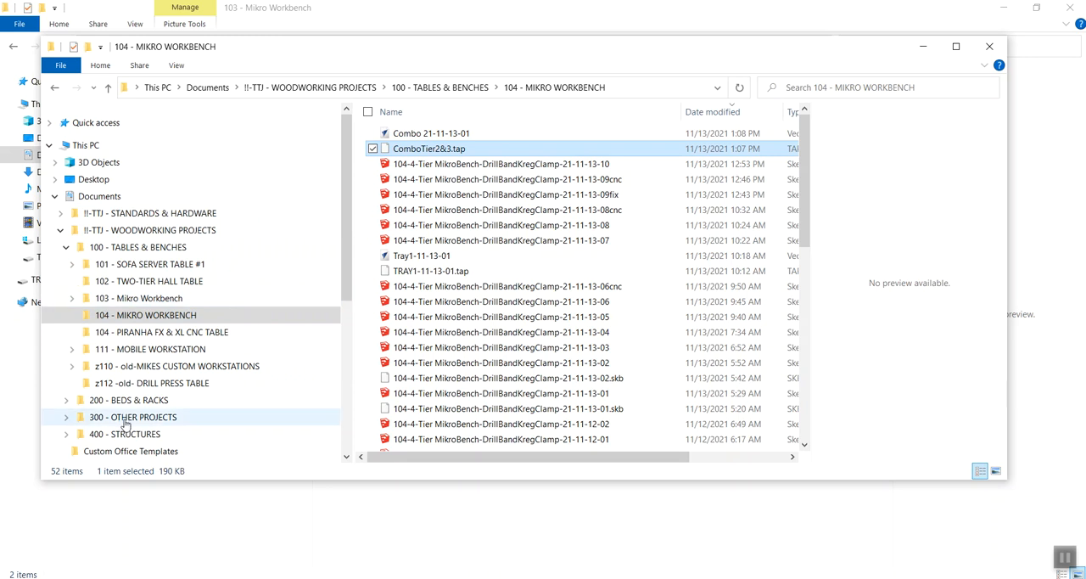
pyautogui.moveTo(342, 167); pyautogui.dragTo(342, 316)
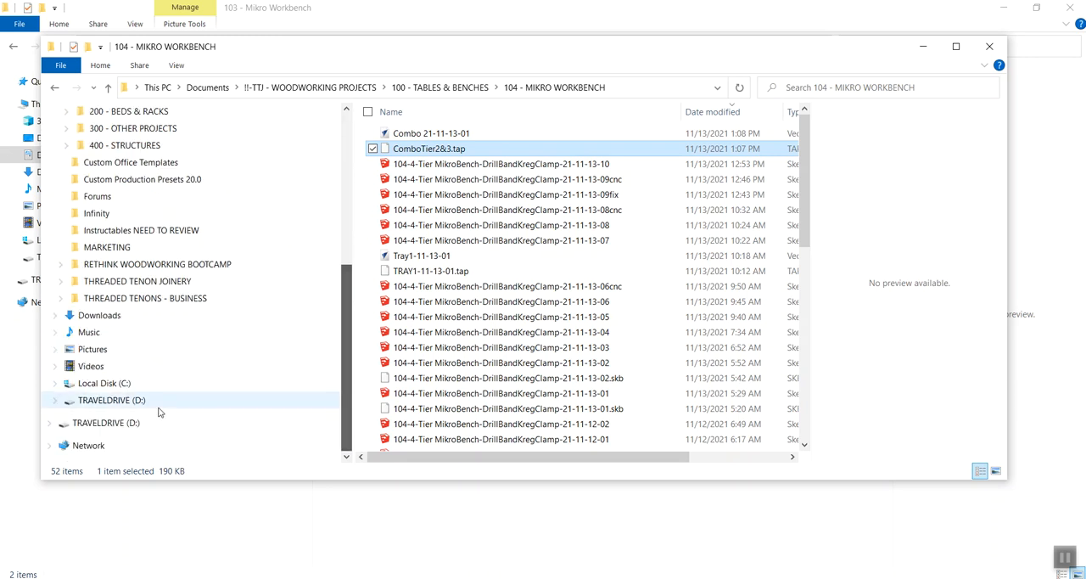
pyautogui.click(103, 403)
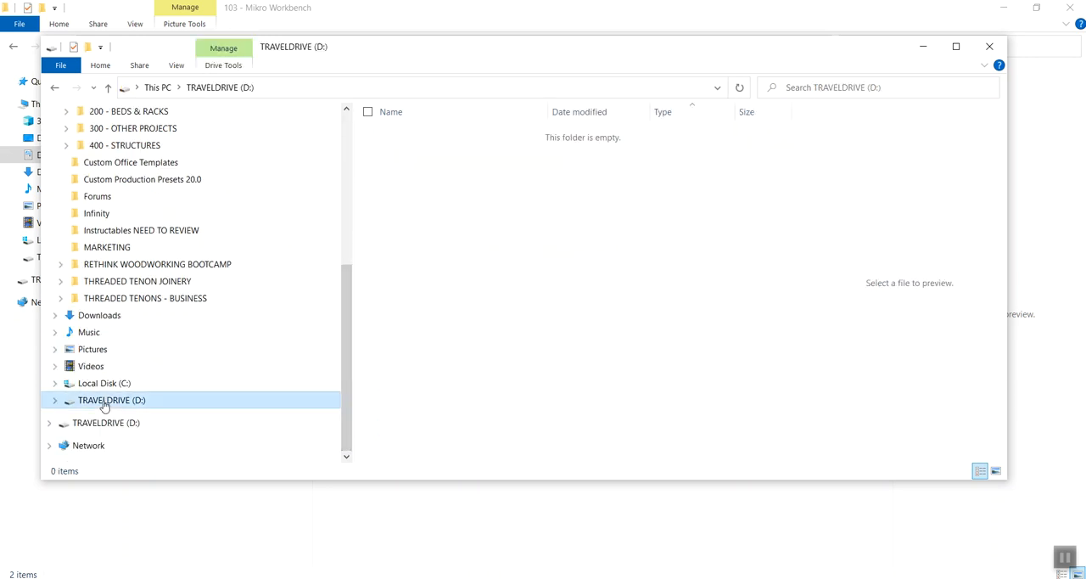
pyautogui.rightClick(104, 406)
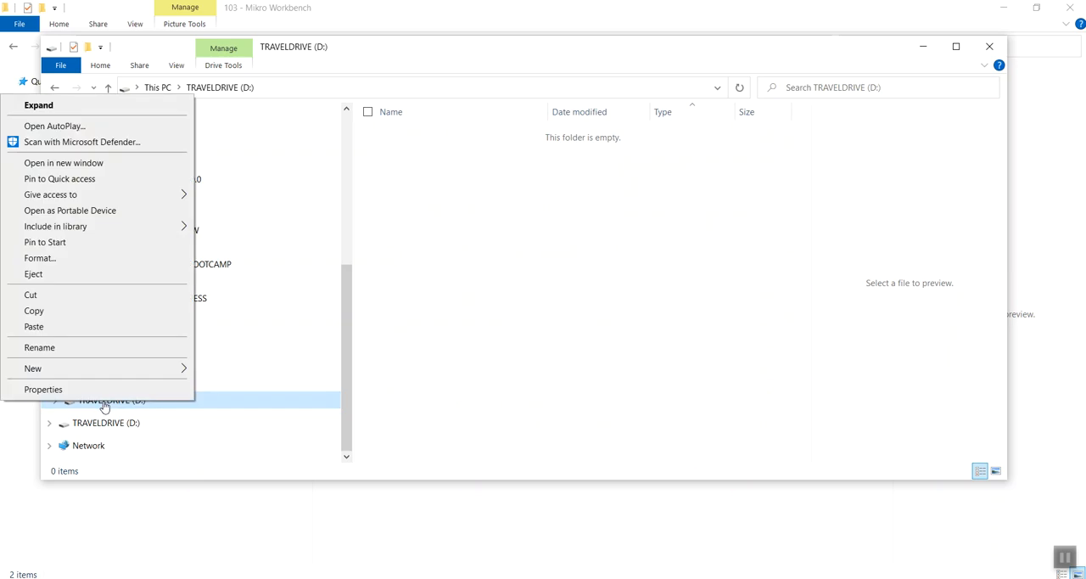
pyautogui.click(48, 329)
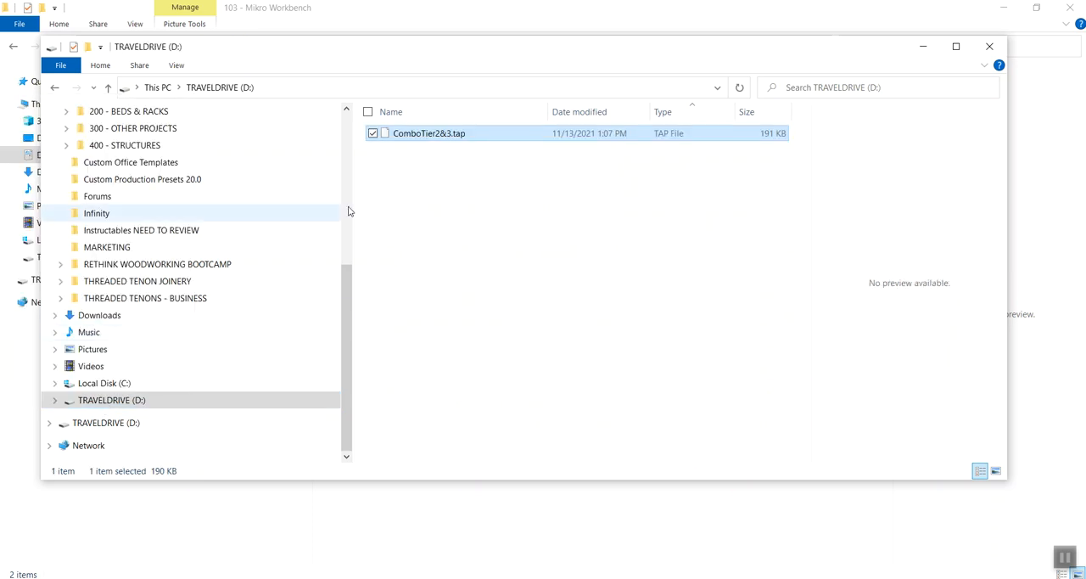
pyautogui.click(423, 153)
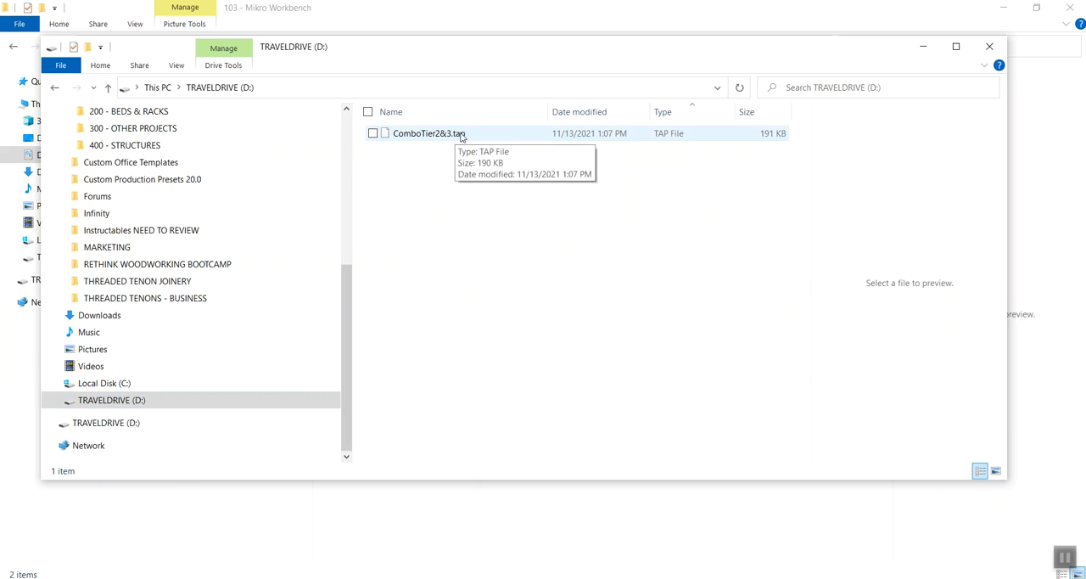
# - Close the TRAVELDRIVE (D:) window and safely eject the USB drive from the computer
pyautogui.click(989, 45)
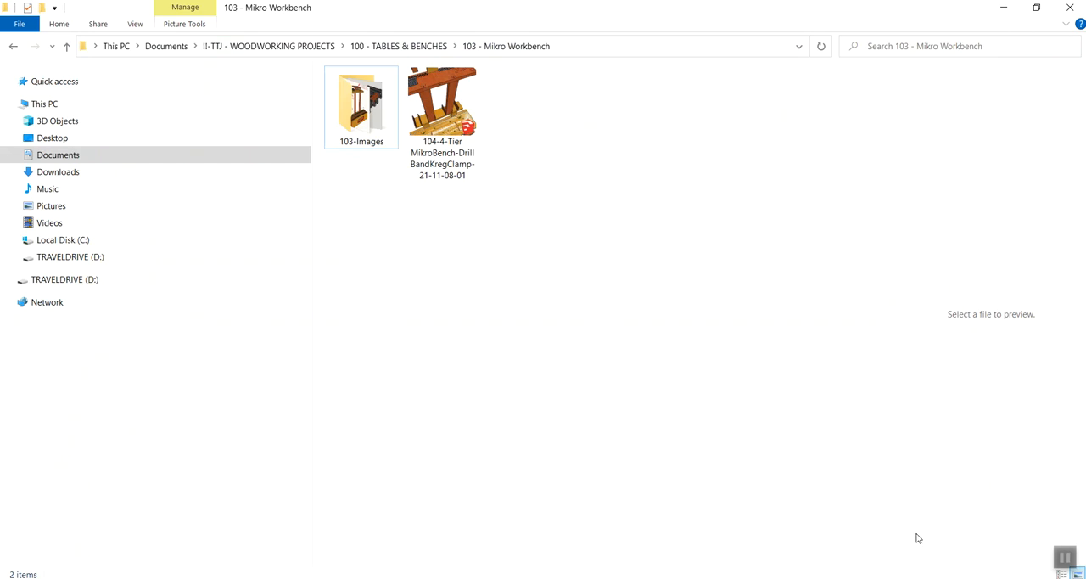
pyautogui.click(904, 578)
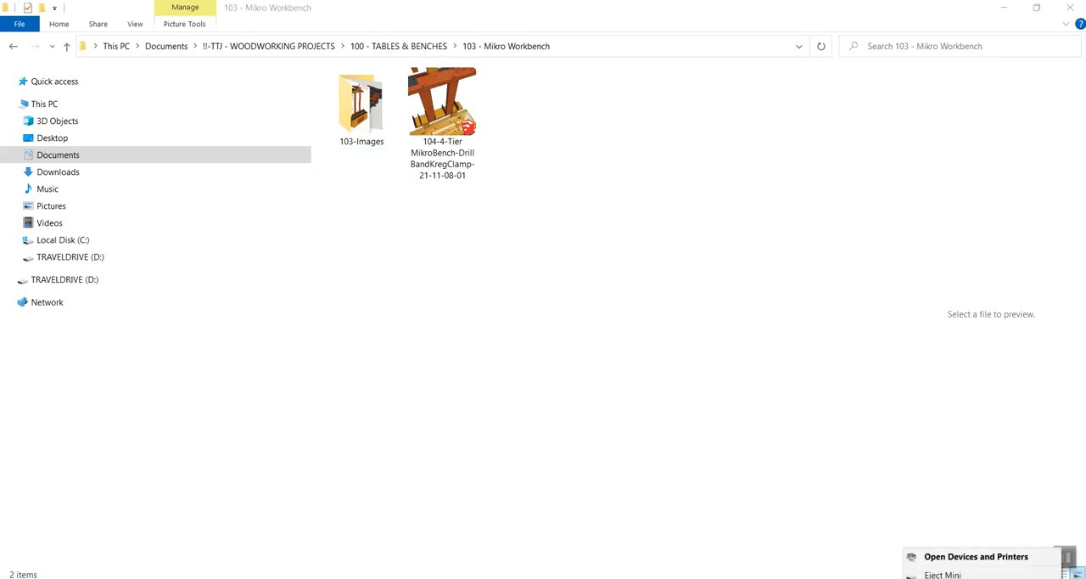
pyautogui.click(941, 574)
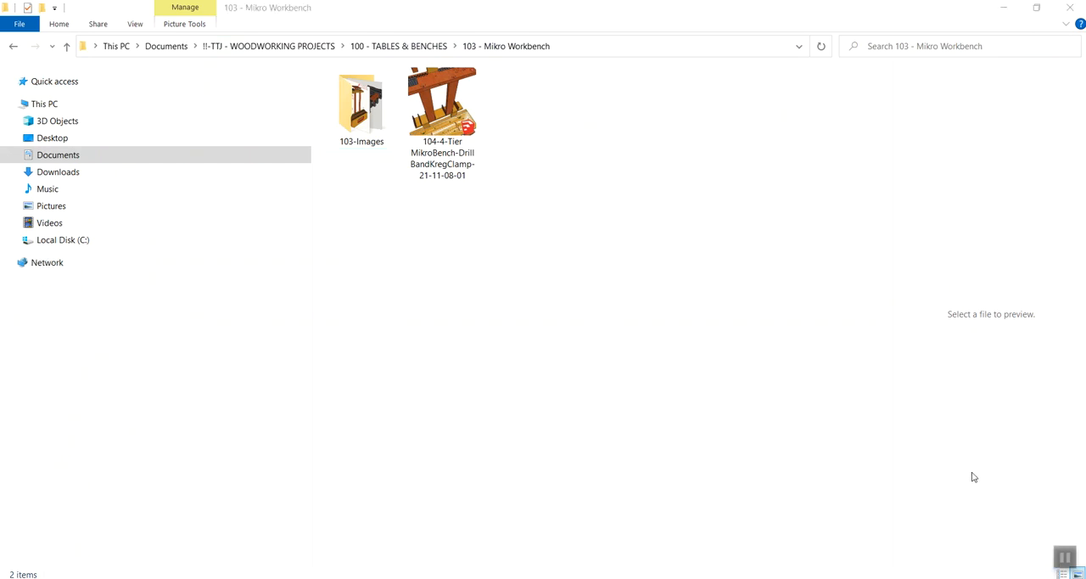